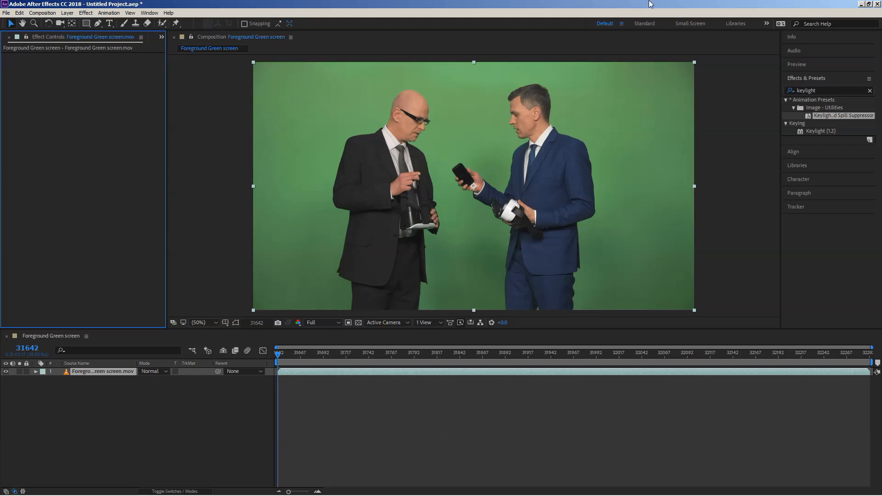
- Apply the Keylight, Key Cleaner and Advanced Spill Suppressor preset to the green screen layer and collapse its effects
left_click(823, 91)
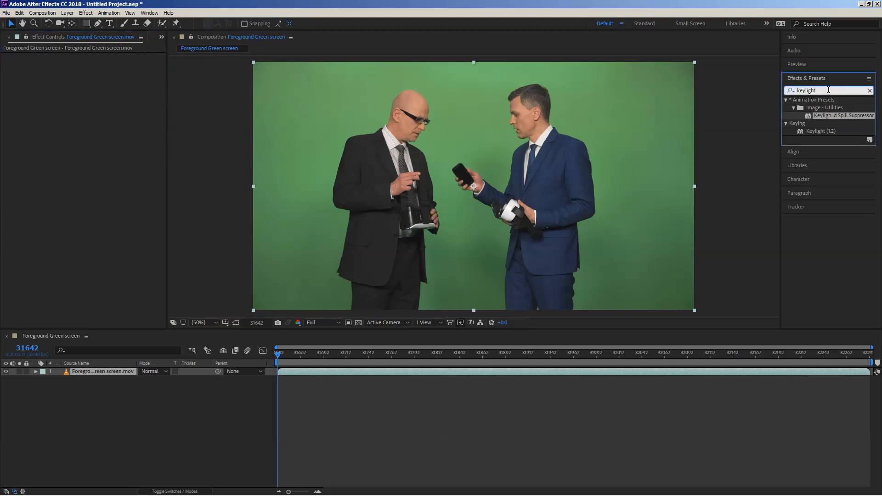
double_click(825, 91)
left_click_drag(809, 116, 82, 374)
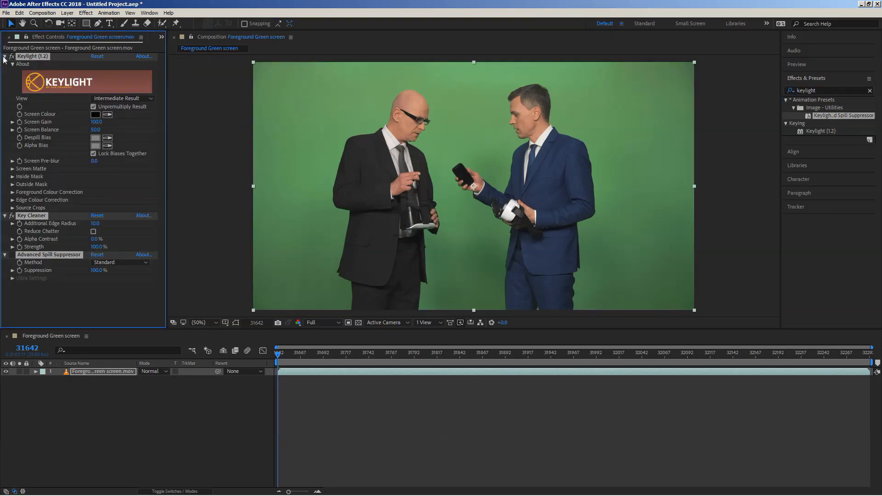
left_click(4, 56, "ctrl")
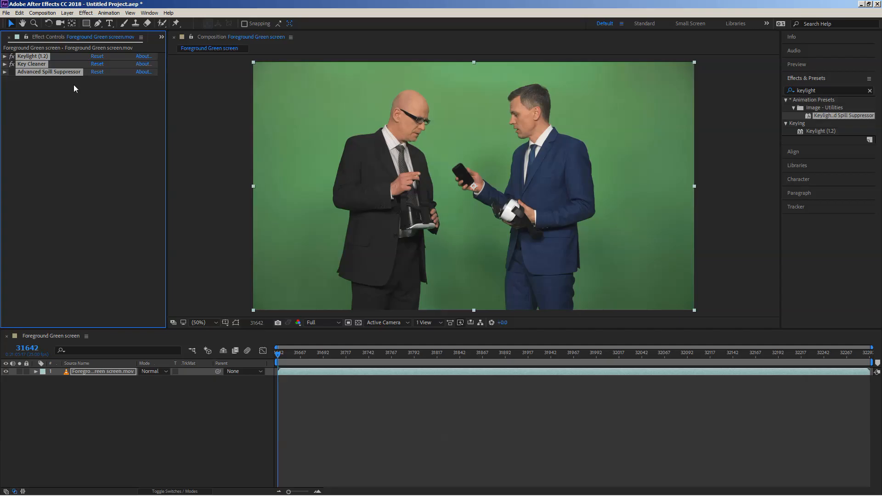
- Delete the Keylight, Key Cleaner and Advanced Spill Suppressor effects from the green screen layer
left_click(40, 100)
left_click(32, 57)
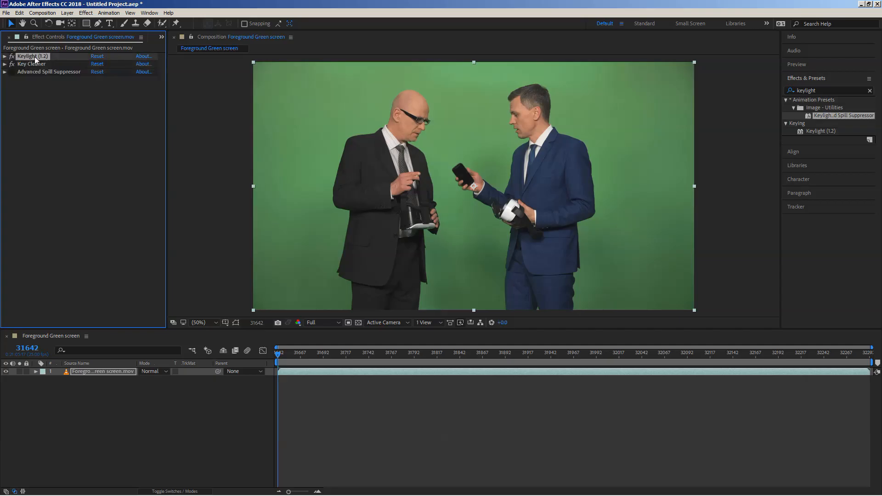
key("shift+Down")
key("shift+Down")
key("Delete")
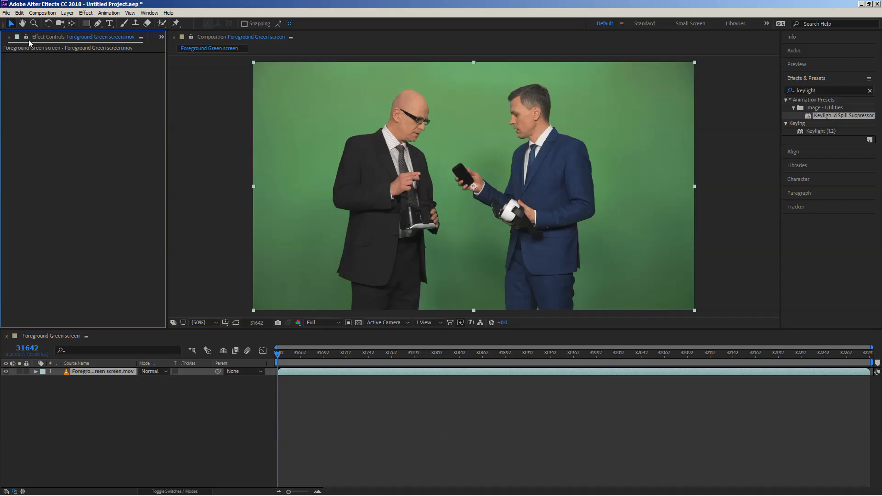
- Apply the standalone Keylight (1.2) effect to the green screen layer and collapse its settings
left_click_drag(805, 130, 14, 168)
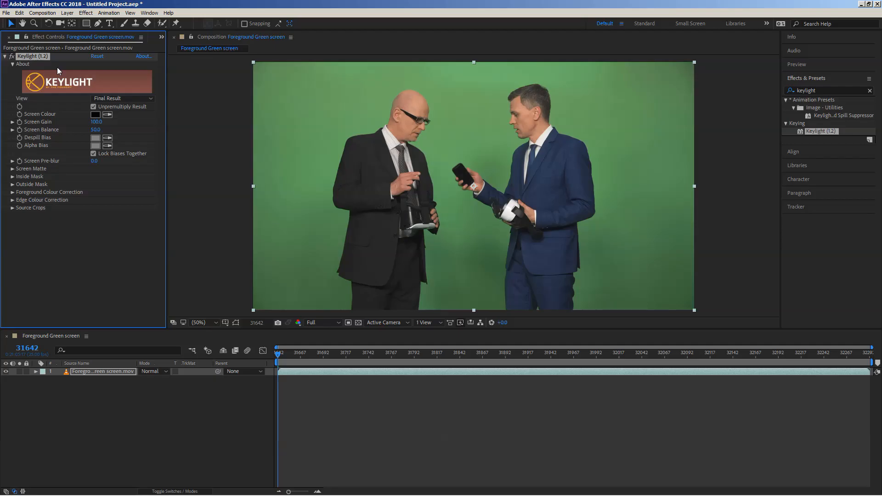
left_click(6, 56)
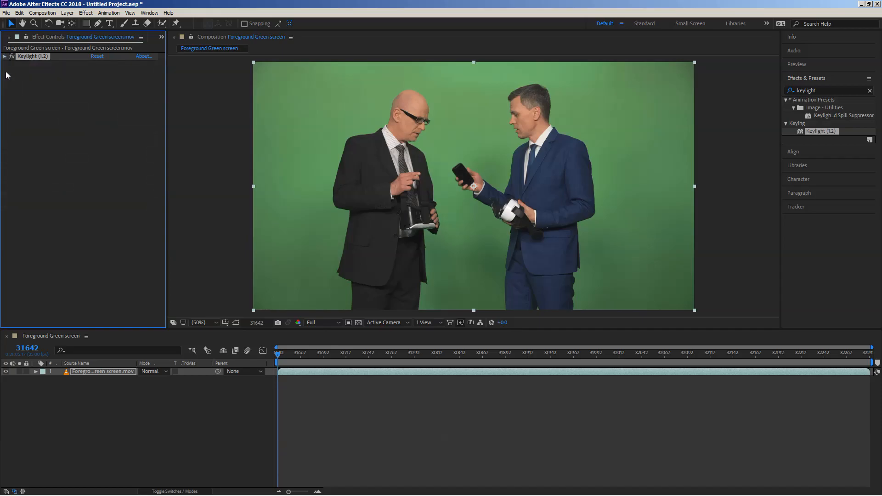
left_click(44, 94)
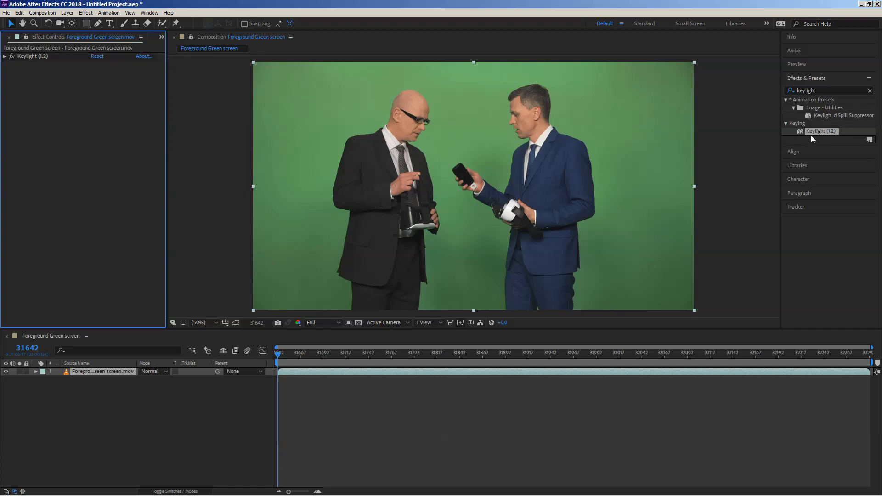
- Add a second Keylight (1.2) effect to the green screen layer, then delete that duplicate
left_click_drag(815, 132, 110, 117)
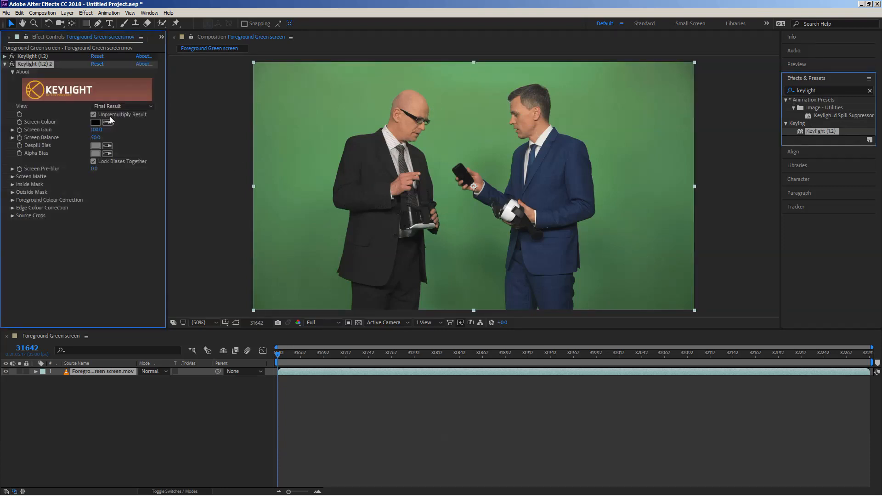
left_click(5, 64)
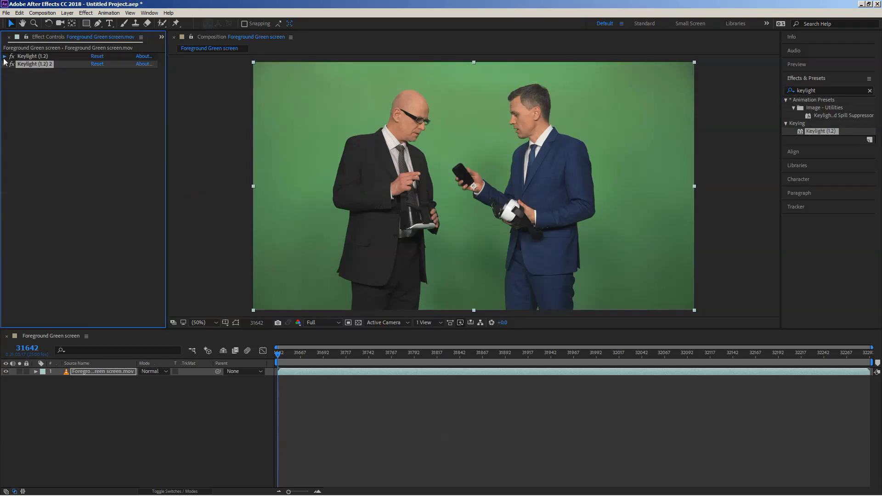
left_click(4, 56)
left_click(5, 56)
left_click(28, 64)
key("Delete")
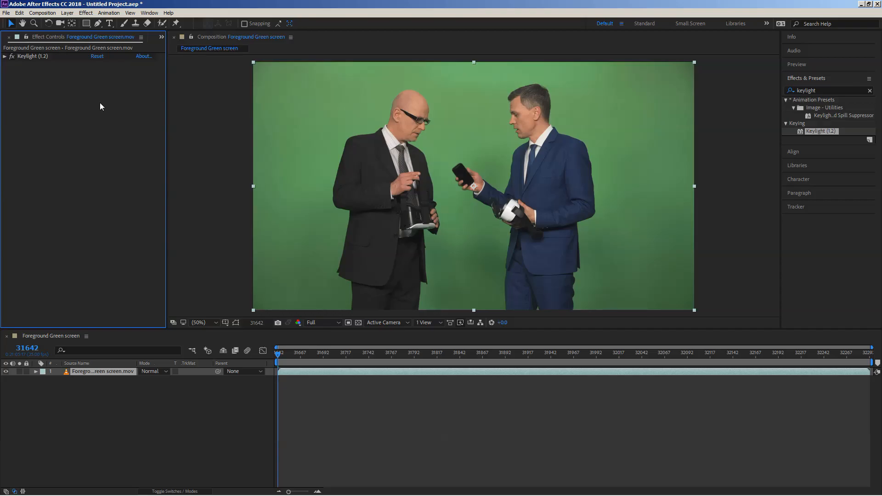
- Draw a closed seven-point garbage mask loosely around both men with the Pen tool
left_click(34, 57)
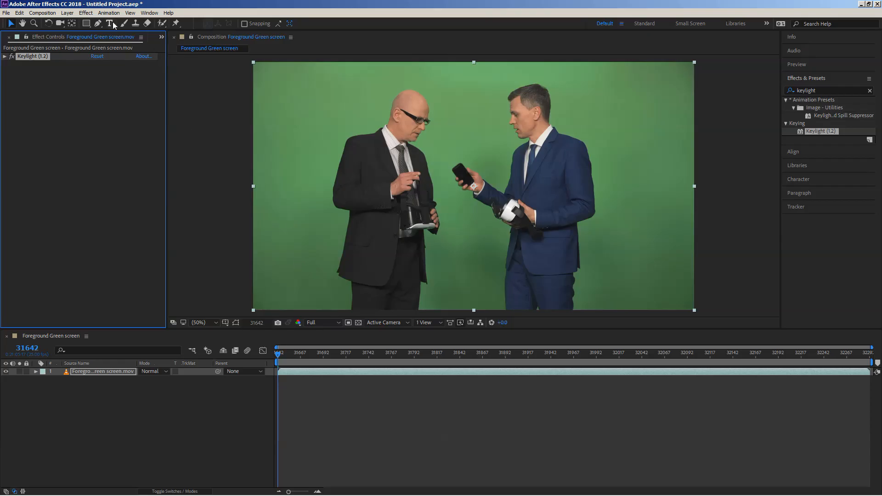
scroll(397, 172, "down", 3)
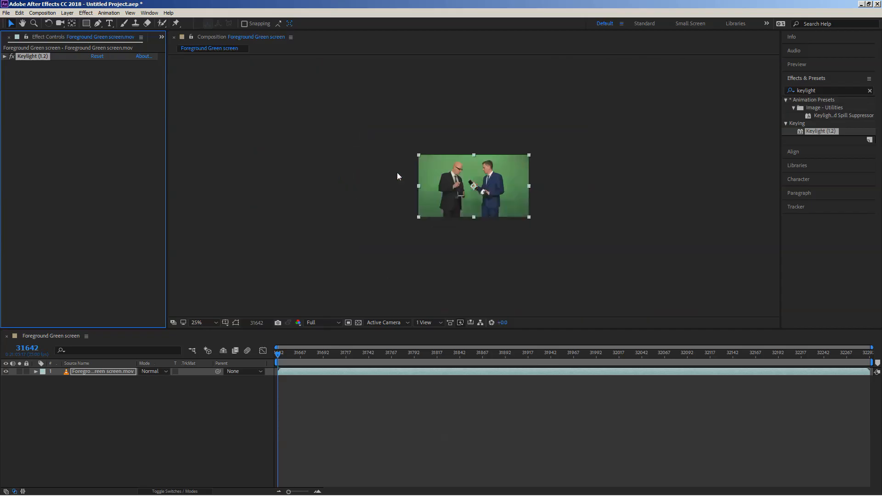
scroll(397, 173, "up", 3)
scroll(397, 173, "down", 2)
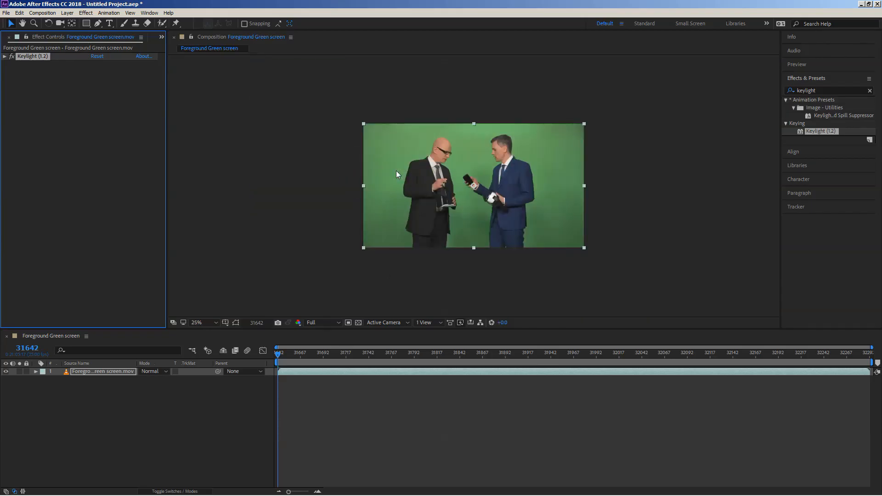
left_click(98, 23)
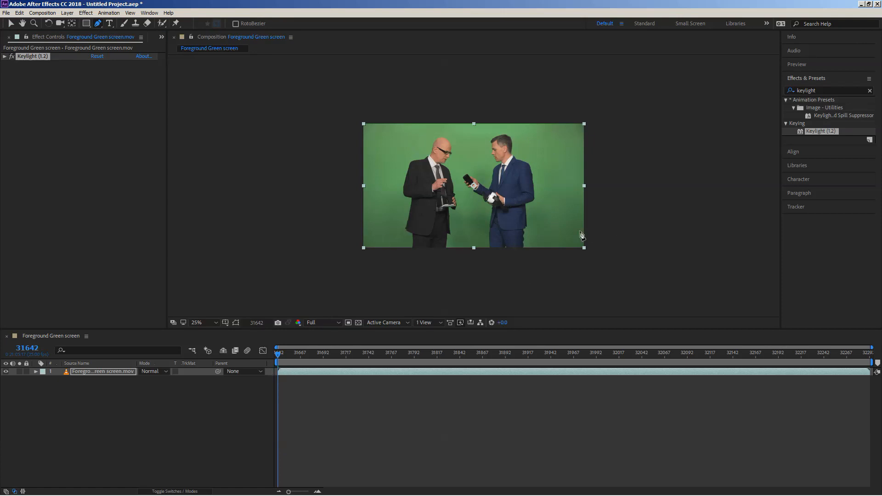
left_click(567, 252)
left_click(573, 210)
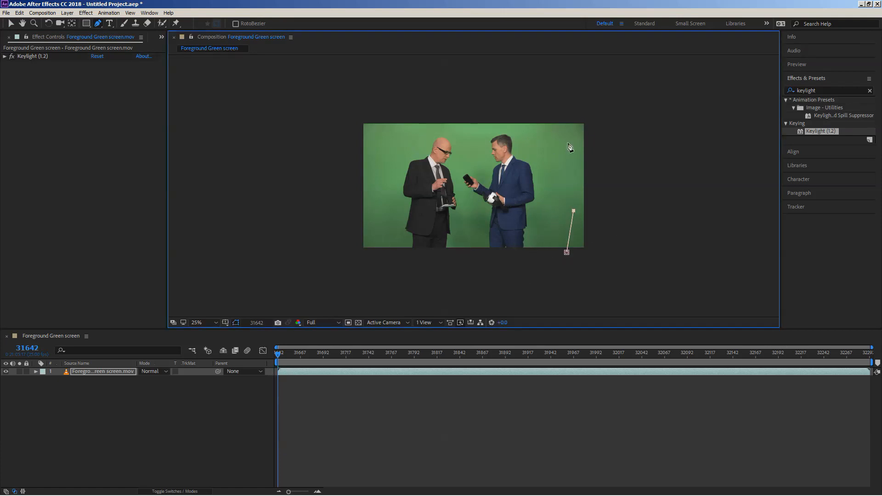
left_click(568, 144)
left_click(540, 126)
left_click(377, 131)
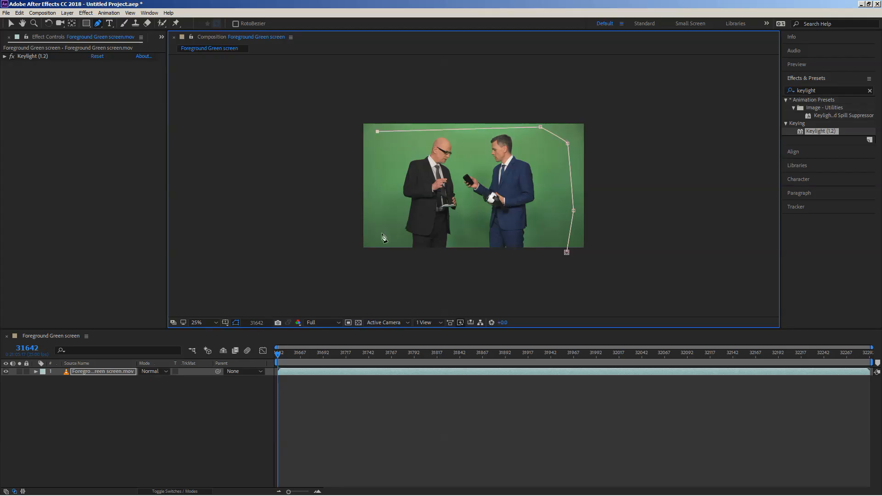
left_click(382, 233)
left_click(396, 259)
left_click(566, 252)
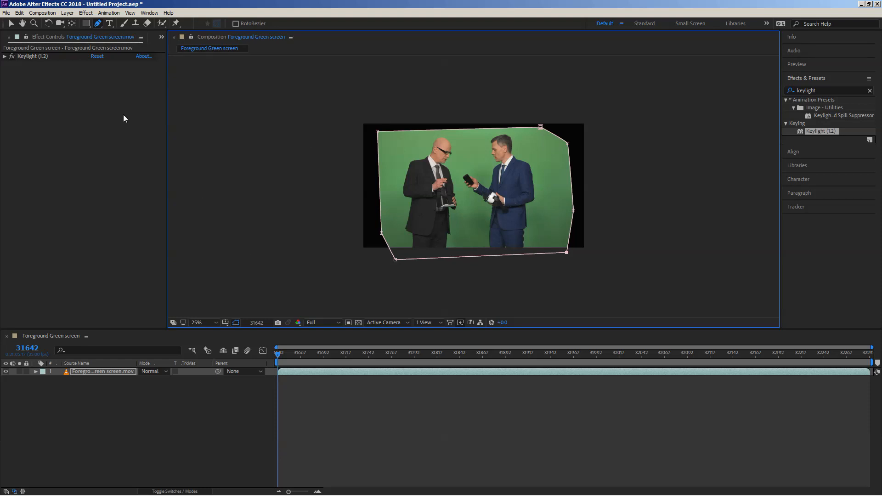
- Undo the entire garbage mask drawn around the two men and deselect the Keylight effect
key("ctrl+z")
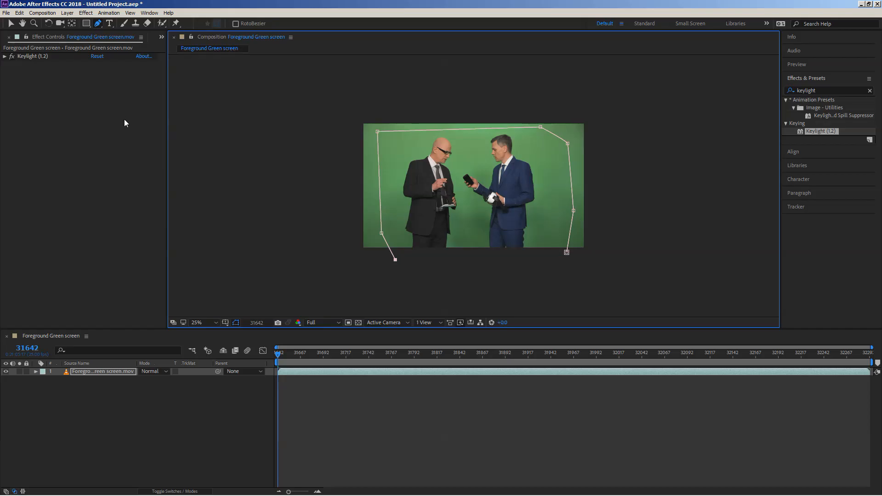
key("ctrl+z")
key("ctrl+z")
key("ctrl+z")
key("ctrl+z")
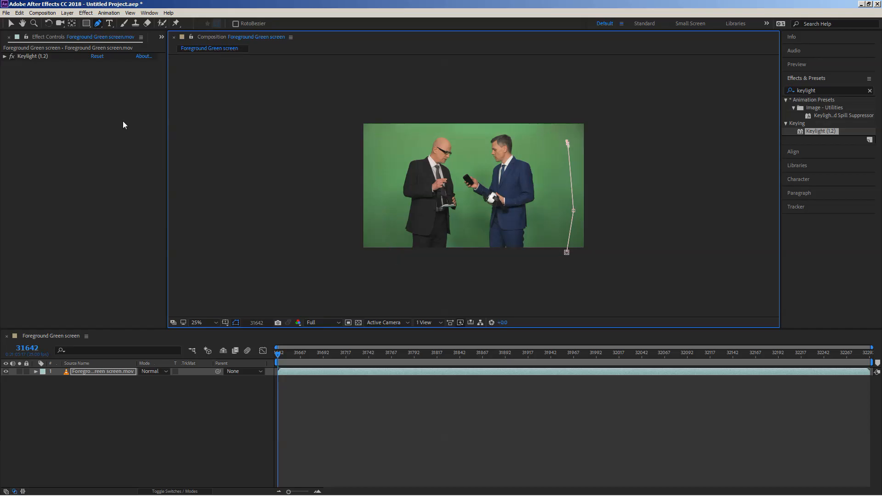
key("ctrl+z")
key("ctrl+z")
key("ctrl+z")
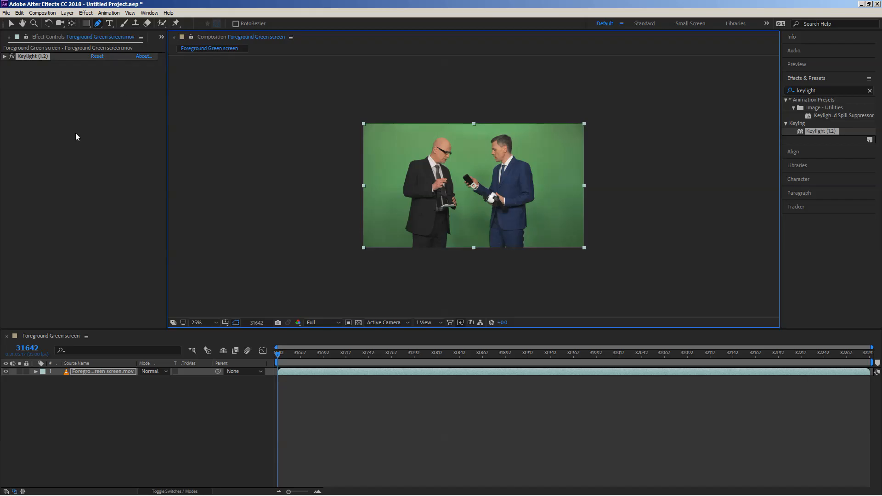
left_click(69, 114)
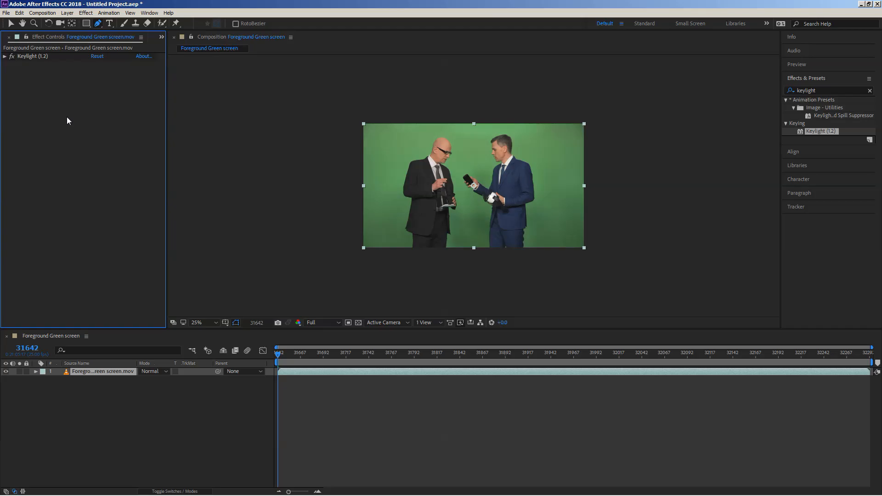
- Crop the footage with Keylight's Source Crops, setting Left to 10, Right to 88 and Top to 5
scroll(414, 172, "up", 3)
scroll(413, 172, "down", 1)
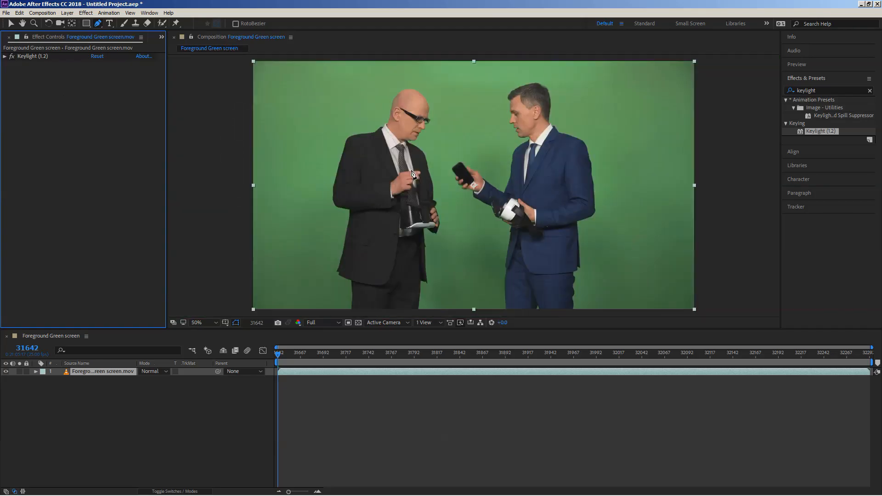
left_click(5, 56)
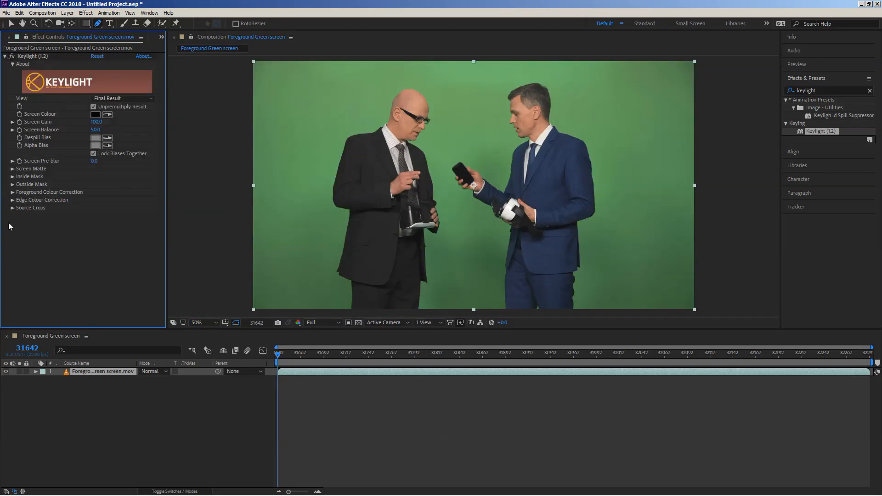
left_click(13, 208)
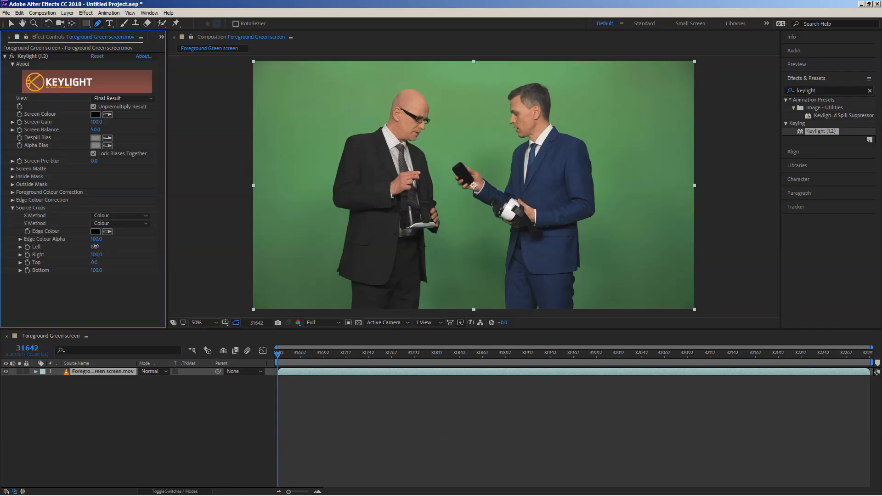
left_click_drag(94, 246, 84, 263)
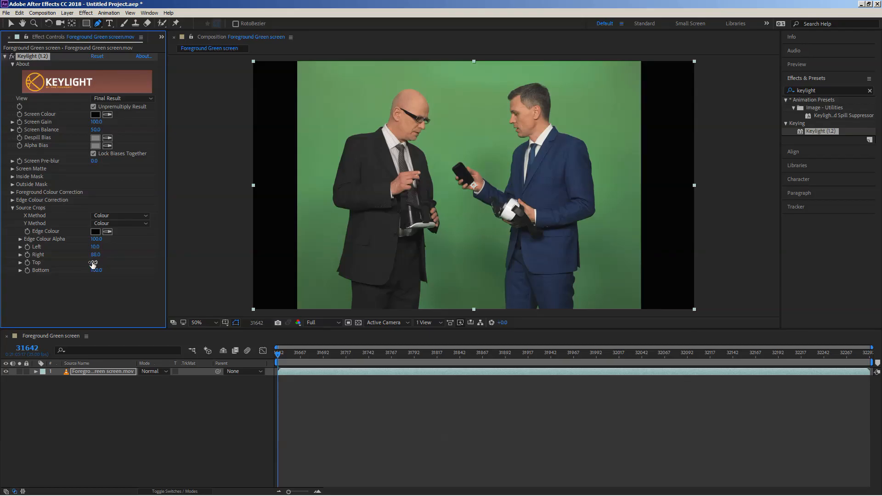
left_click_drag(94, 261, 94, 262)
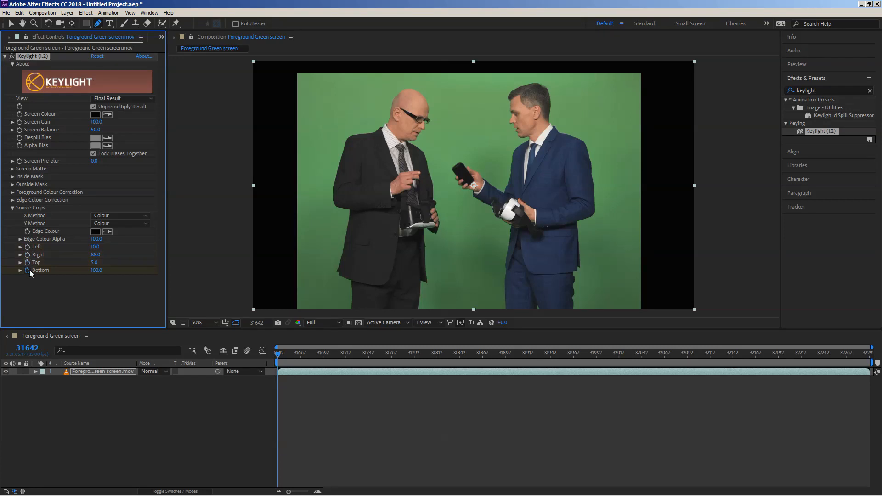
left_click(12, 208)
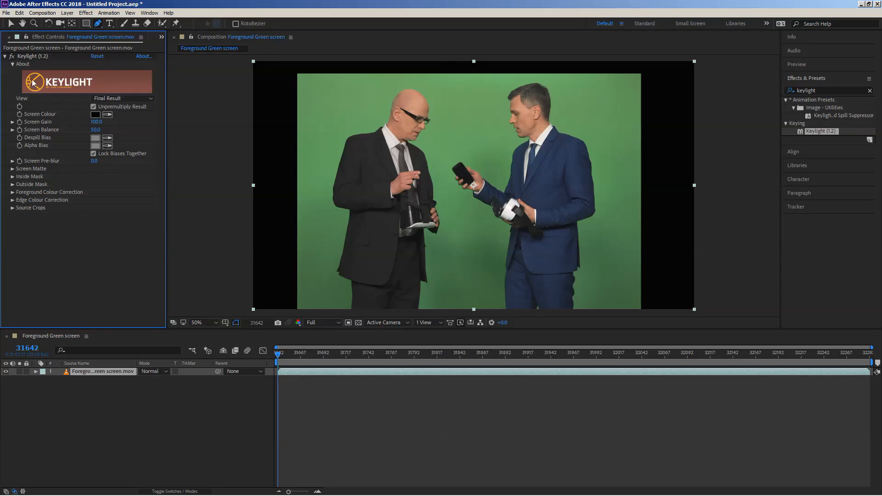
left_click(4, 56)
left_click(29, 56)
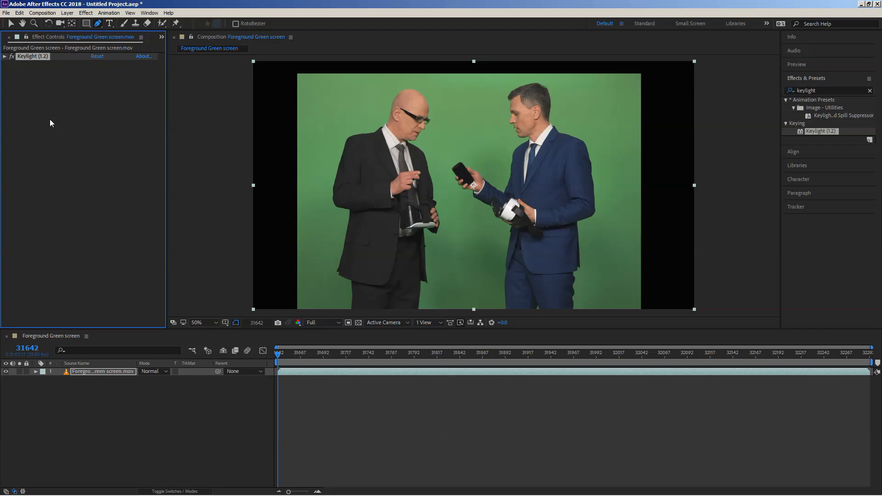
- Reset the Keylight effect, including its Source Crops, to the default values and collapse it
left_click(5, 56)
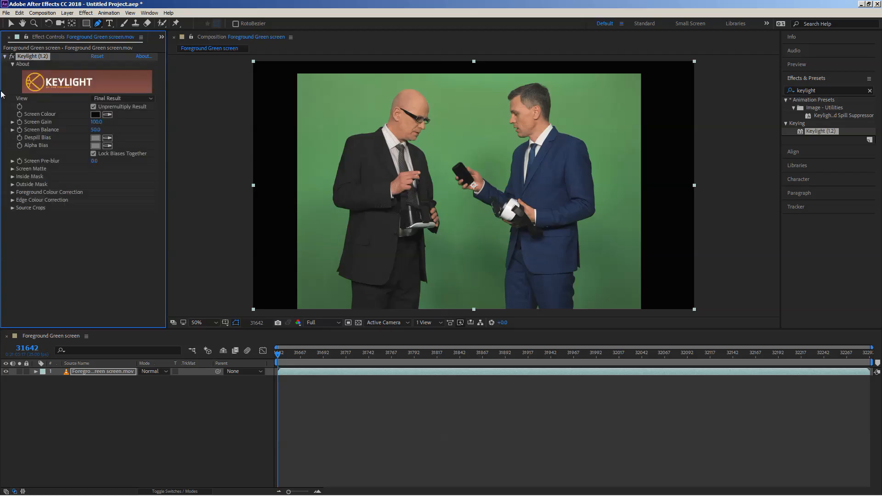
left_click(12, 208)
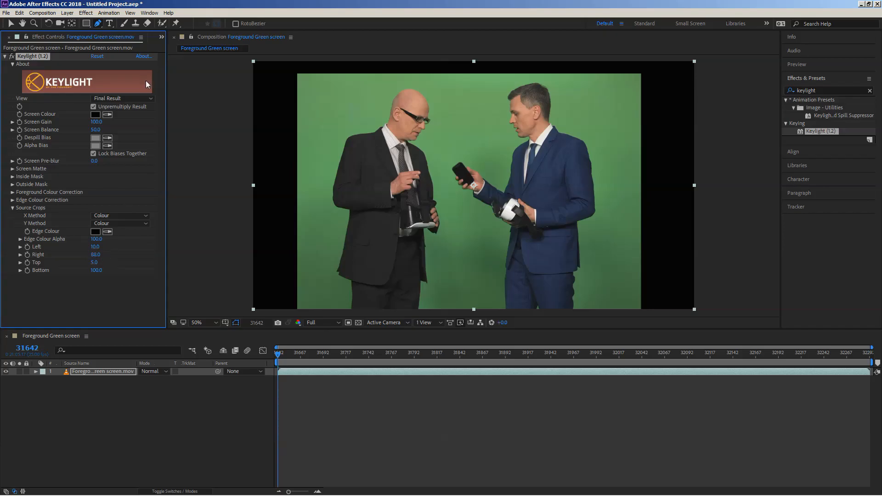
left_click(95, 57)
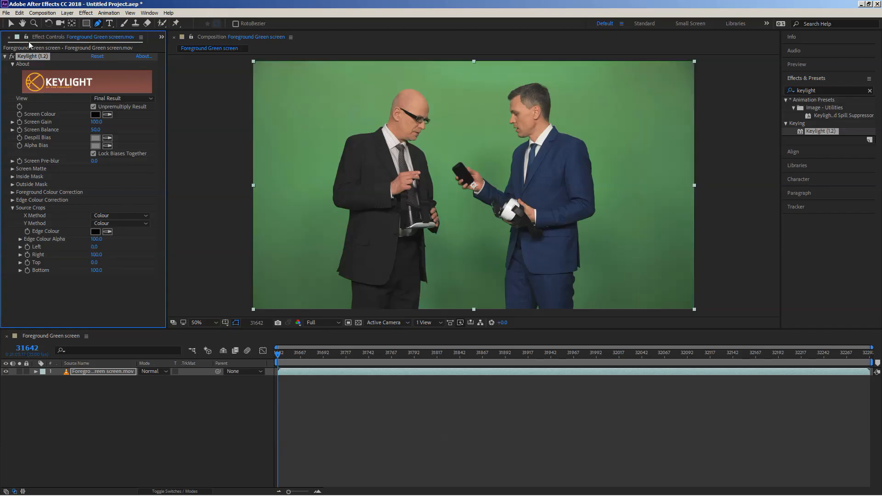
left_click(5, 56)
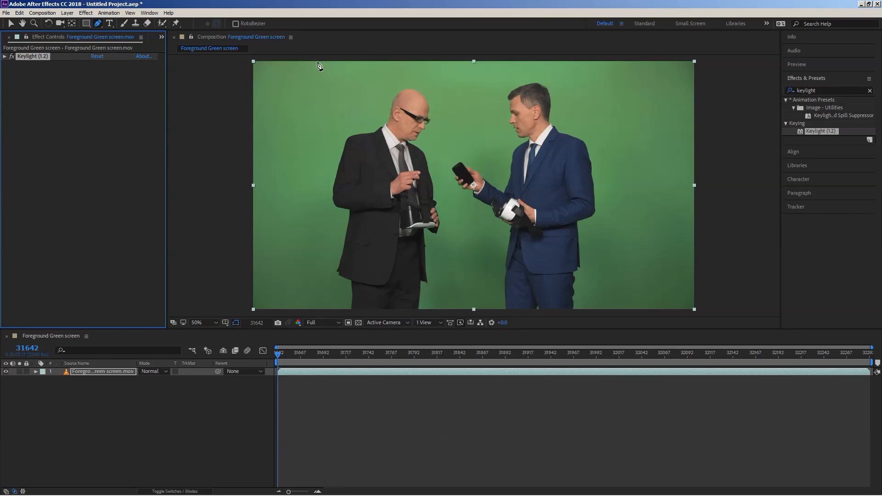
- Switch to the Selection tool and maximize the Composition panel
left_click(11, 23)
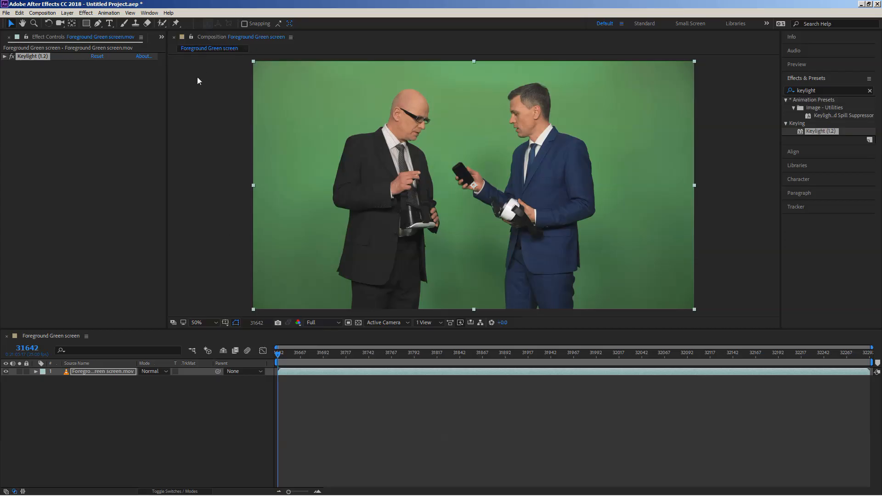
double_click(253, 37)
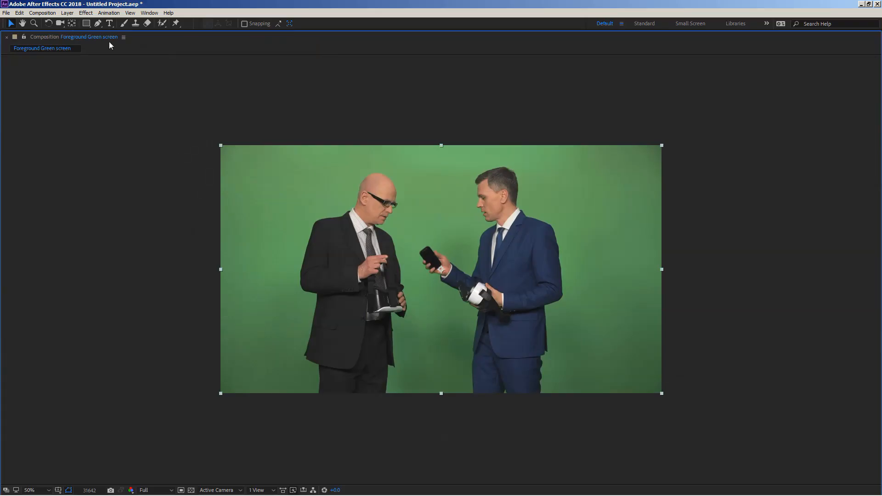
- Restore the full panel layout and open the footage layer in a Layer viewer, giving it about half the width beside the Composition viewer
double_click(81, 37)
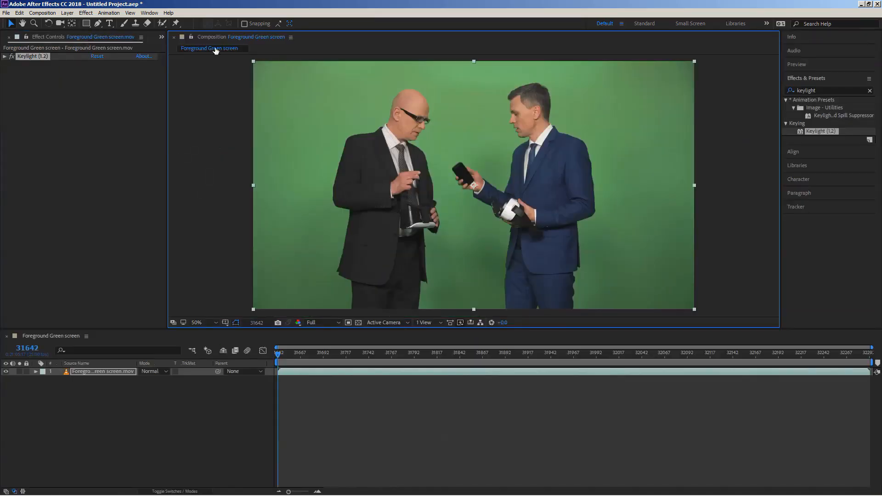
double_click(91, 370)
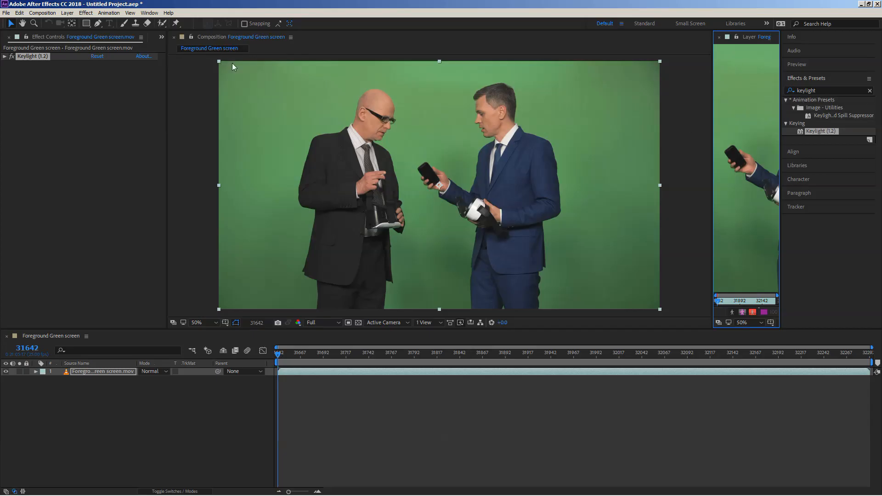
left_click(233, 36)
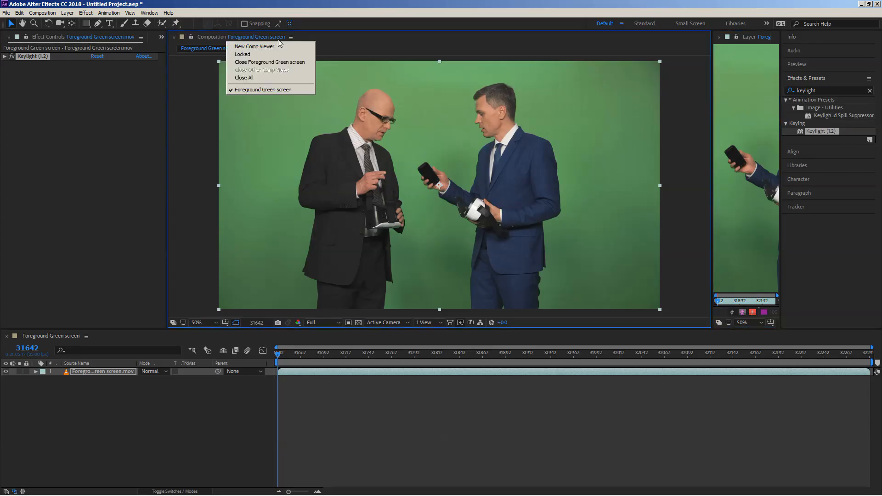
left_click(363, 35)
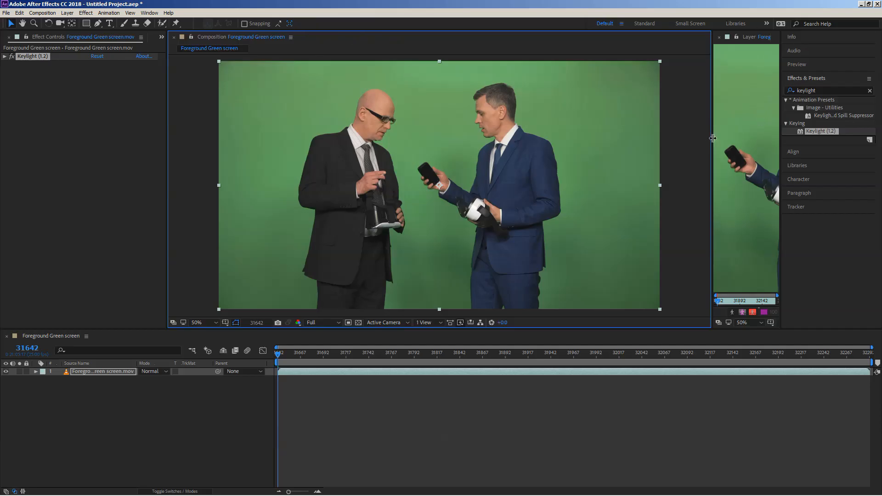
left_click_drag(711, 139, 497, 129)
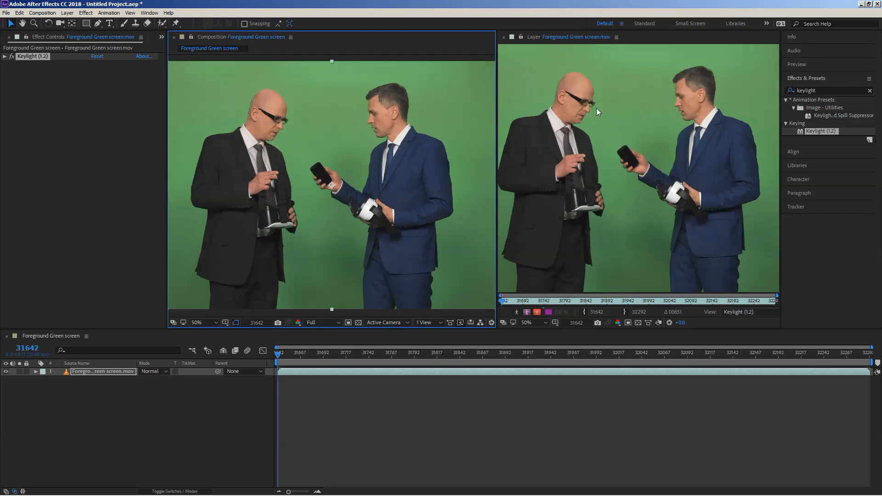
- Set the Layer viewer's View option to Anchor Point Path so it shows the unkeyed footage
left_click(741, 312)
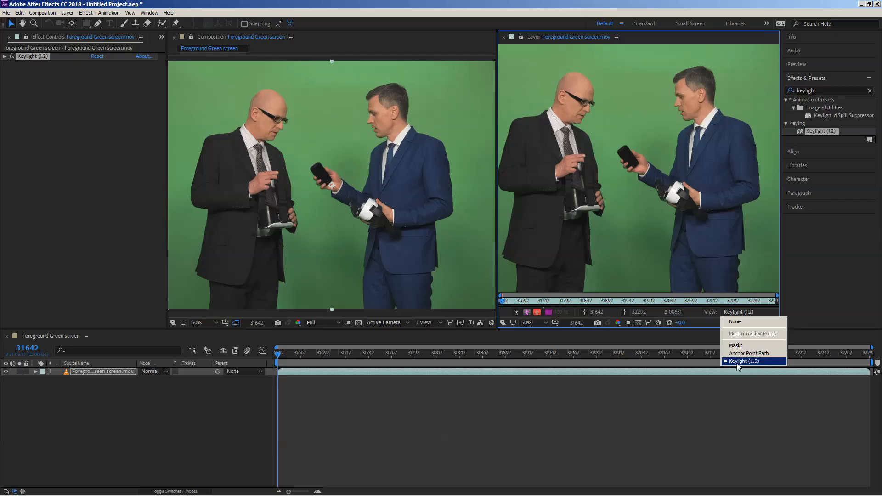
left_click(744, 354)
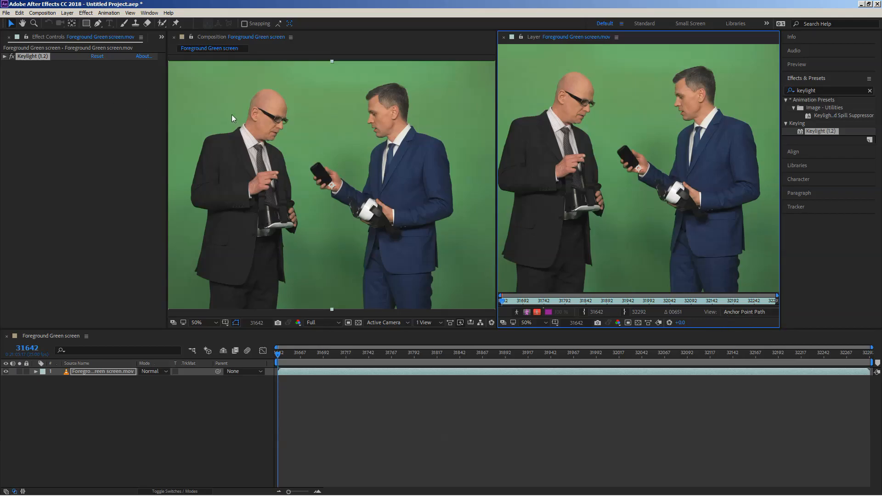
left_click(329, 145)
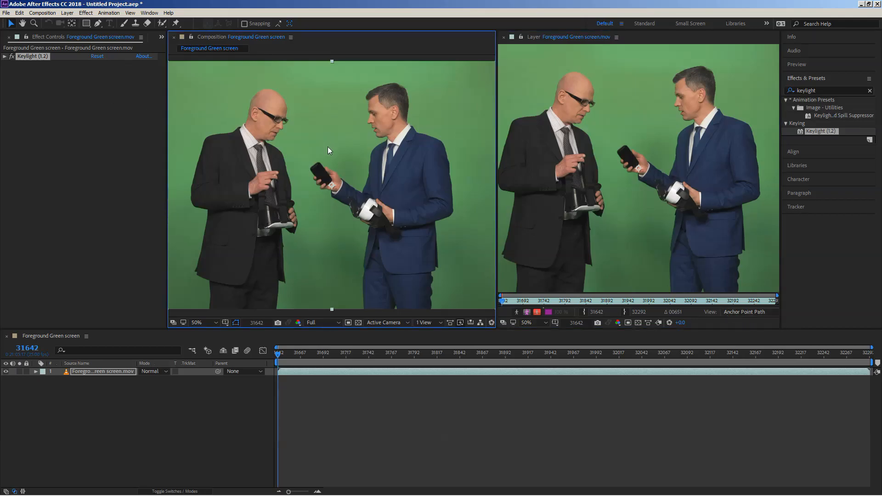
scroll(329, 145, "down", 2)
scroll(329, 145, "up", 2)
- Expand the Keylight effect, widen the Layer viewer slightly and set both viewers to 25% magnification
left_click(5, 57)
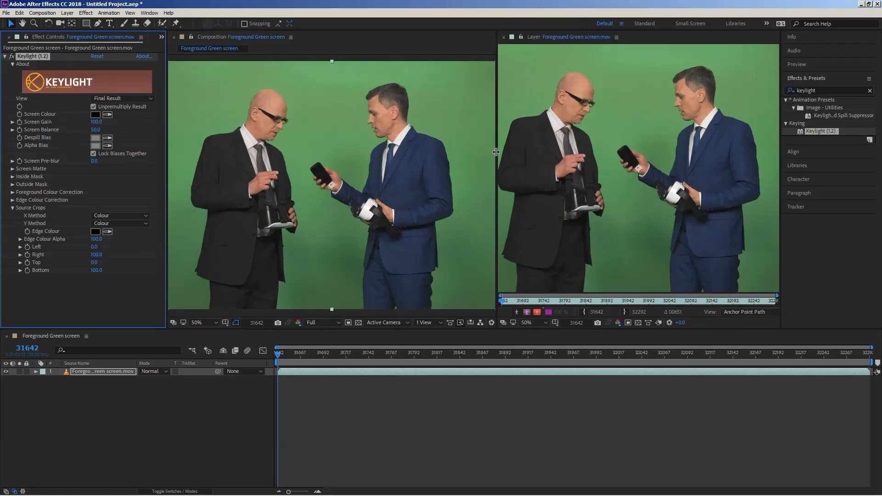
left_click_drag(497, 153, 472, 152)
scroll(565, 149, "down", 3)
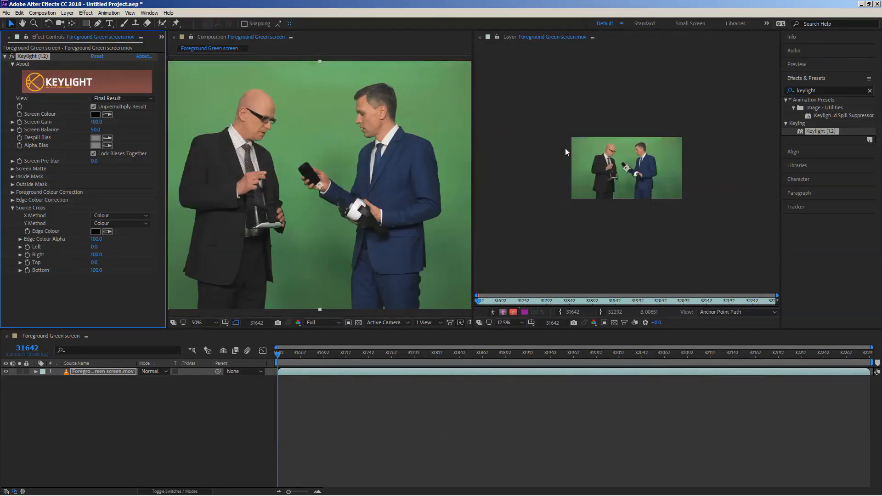
scroll(565, 148, "up", 2)
scroll(565, 148, "down", 1)
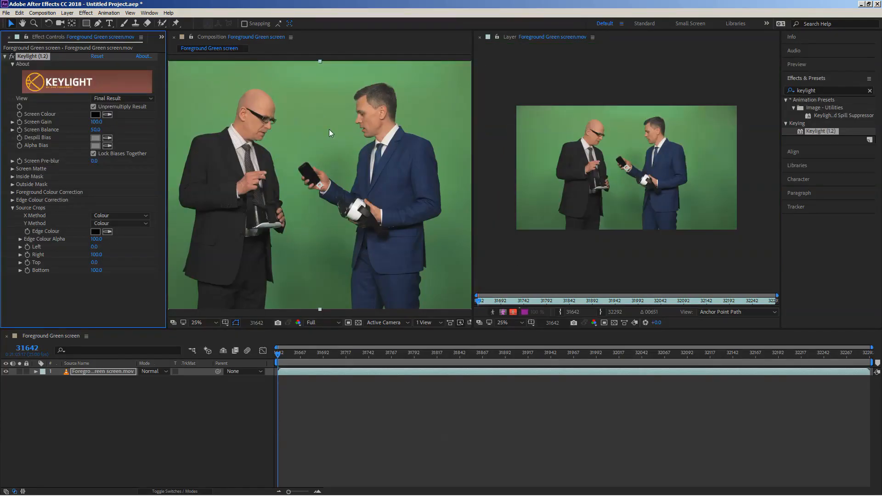
scroll(329, 128, "down", 2)
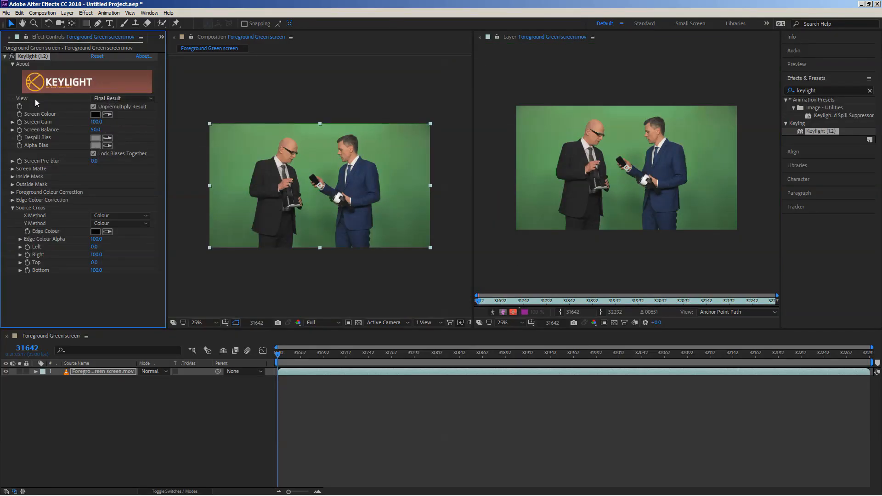
- Set Keylight's View to Intermediate Result and sample the Screen Colour from the green near the footage's lower-right corner in the Layer viewer
left_click(109, 99)
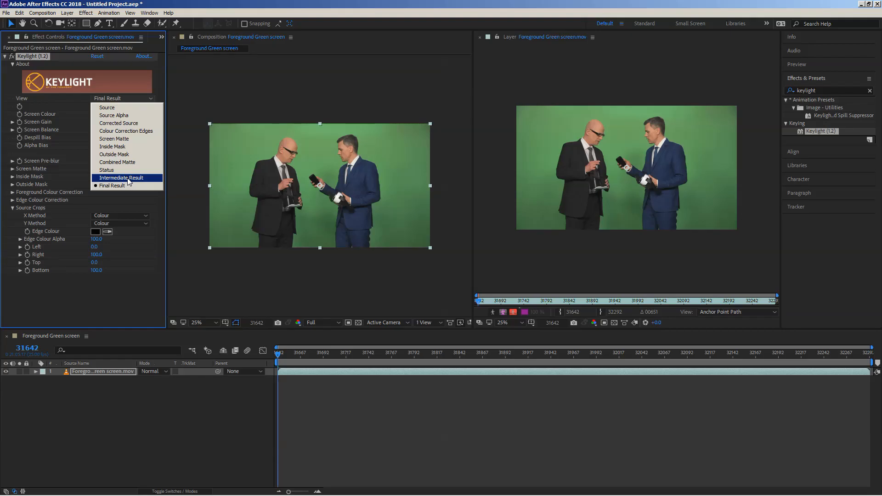
left_click(128, 178)
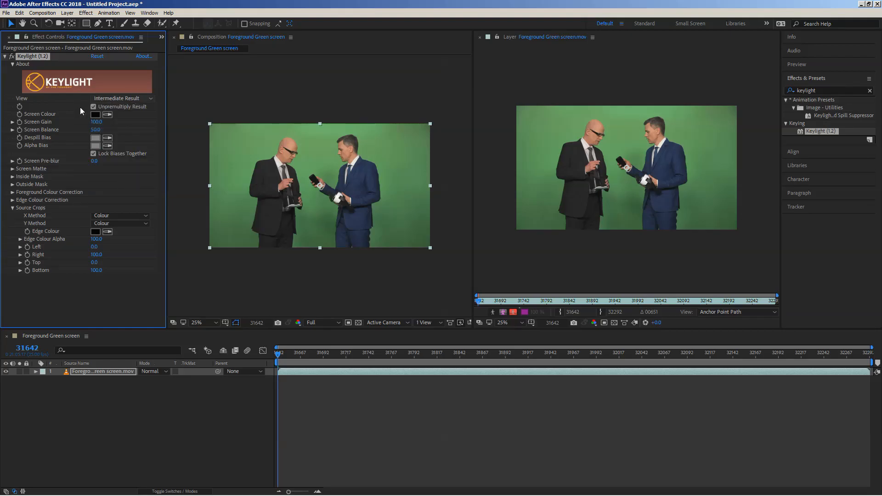
left_click(107, 114)
left_click(715, 141)
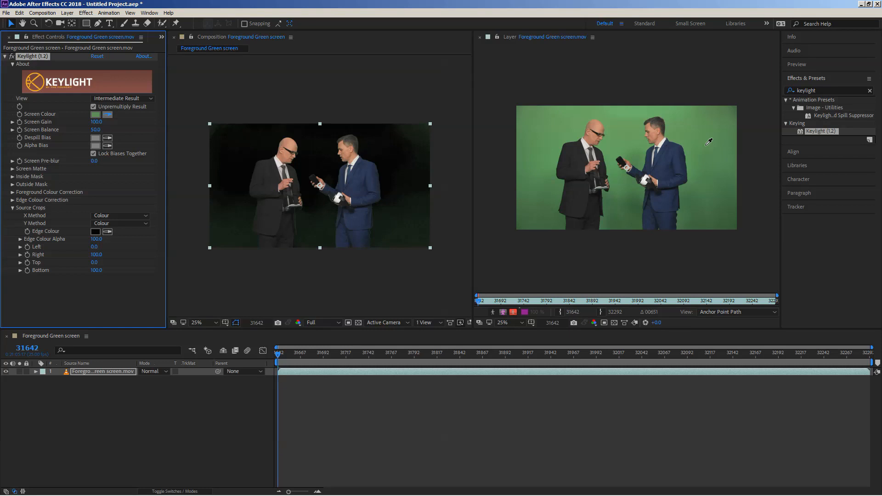
left_click(689, 217)
left_click(729, 220)
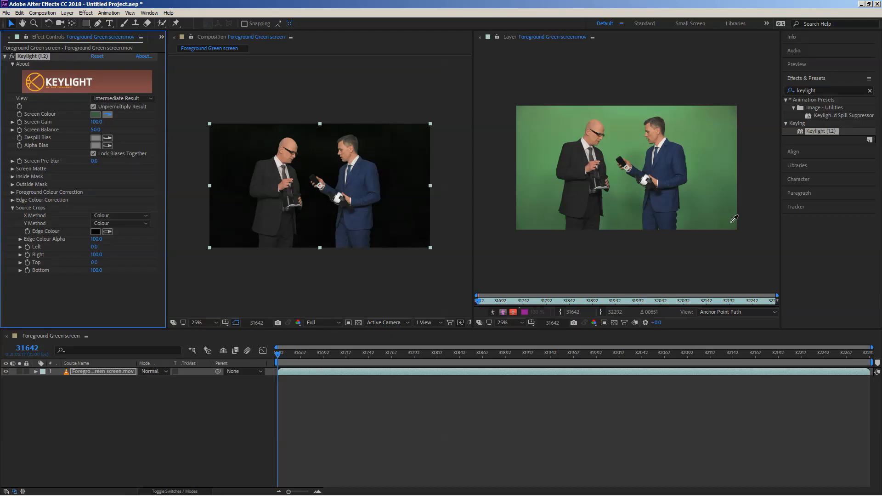
left_click(731, 222)
- Inspect the key in Keylight's Screen Matte view and return the View to Intermediate Result
left_click(129, 99)
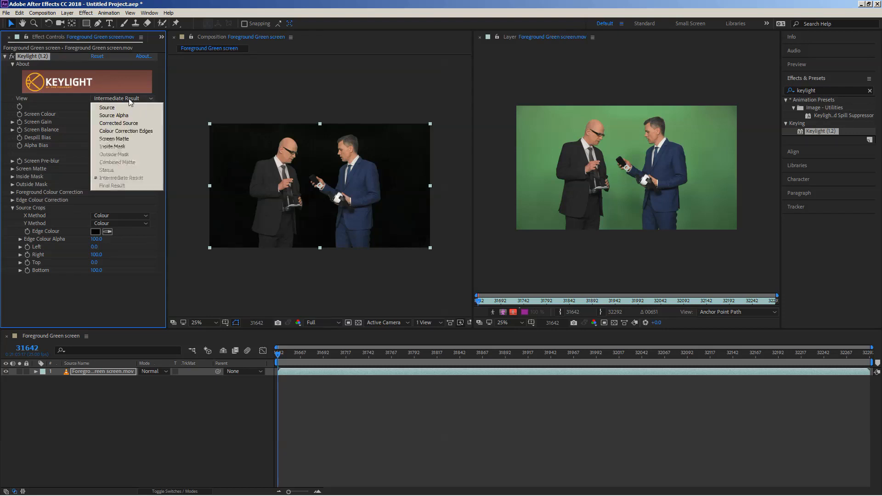
left_click(115, 142)
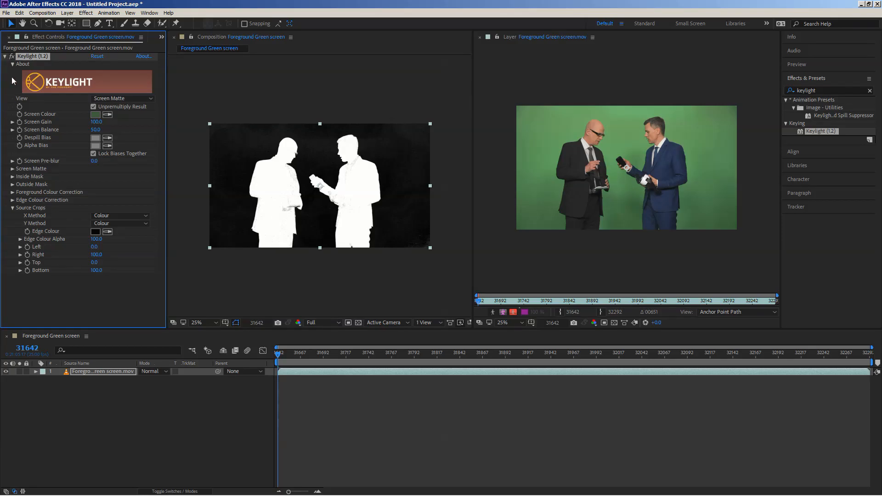
left_click(111, 99)
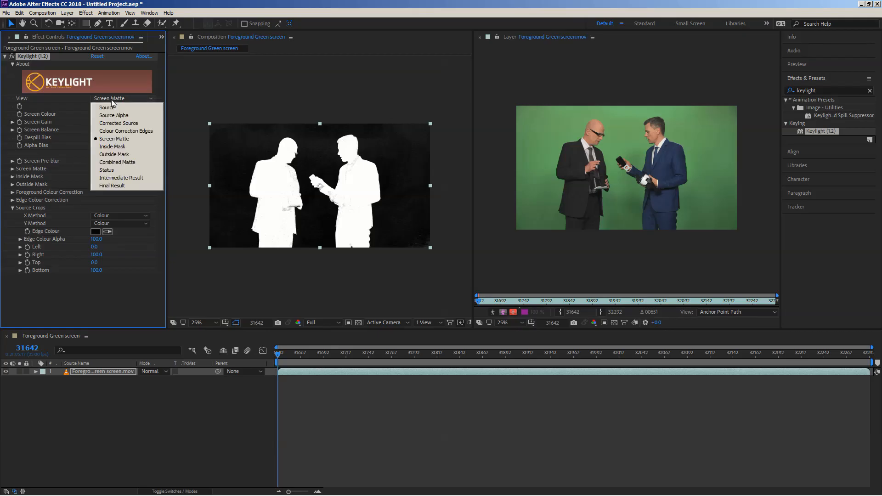
left_click(113, 178)
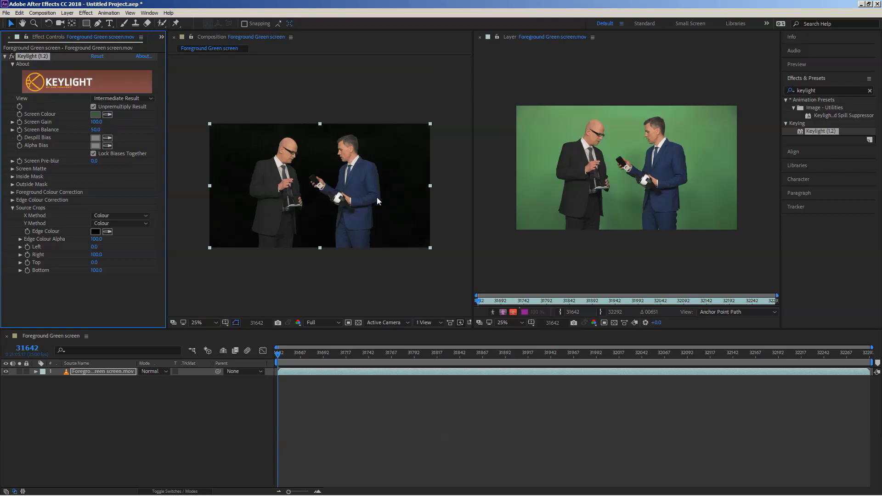
- Display the Alpha channel in the Composition viewer at 25% magnification, leaving Keylight's View on Intermediate Result
left_click(298, 323)
left_click(305, 367)
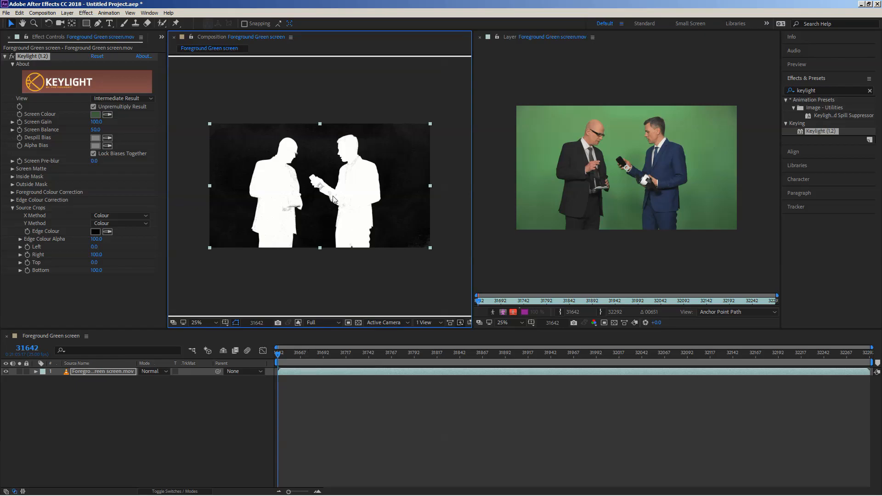
left_click(125, 96)
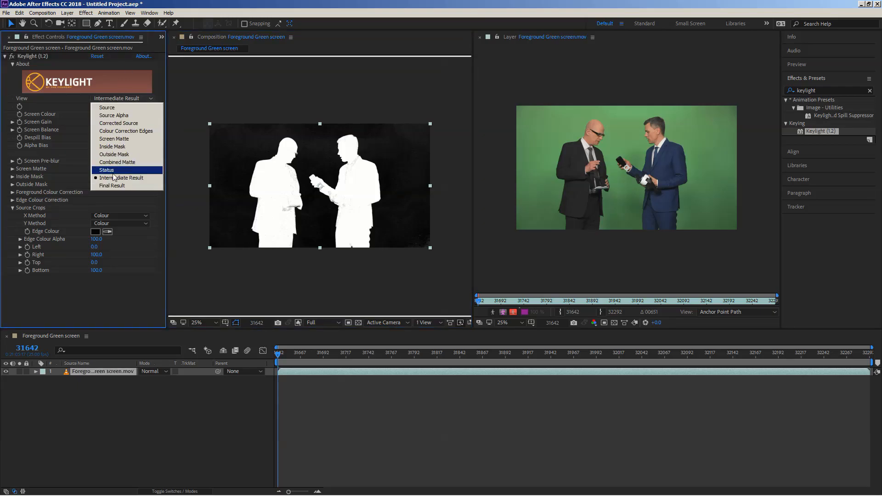
left_click(127, 4)
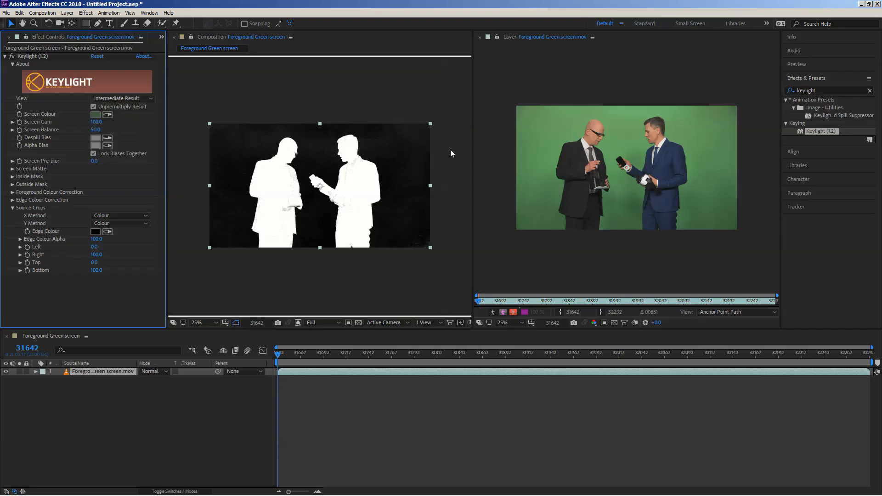
scroll(349, 148, "up", 2)
scroll(349, 147, "down", 4)
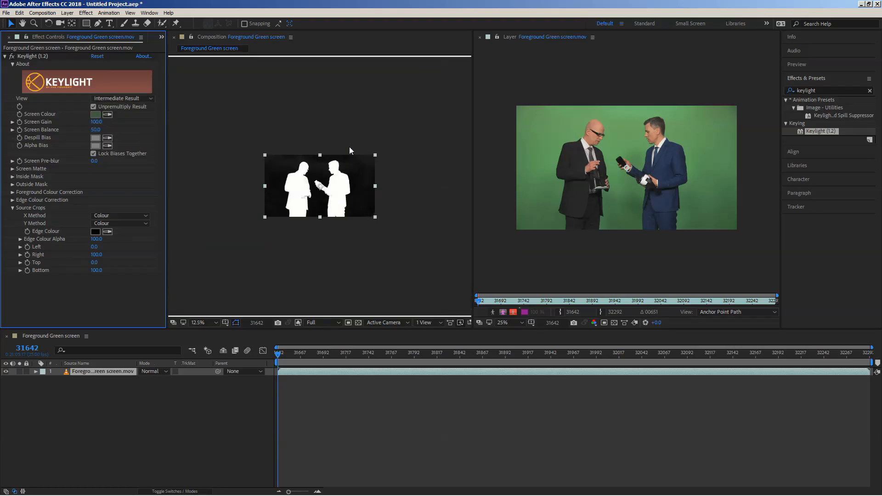
scroll(350, 147, "up", 2)
scroll(349, 147, "down", 1)
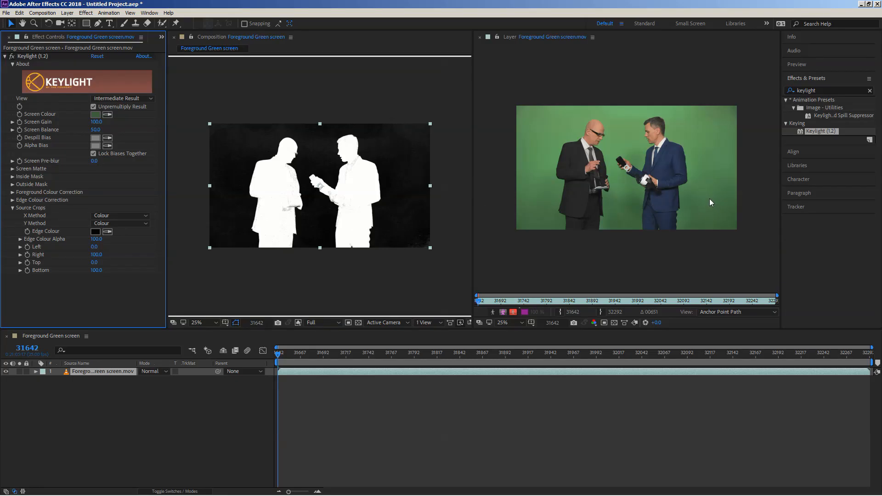
- Resample Keylight's Screen Colour by trying several greens in the Layer viewer, ending on the lower background beside the man in the blue suit
left_click(107, 115)
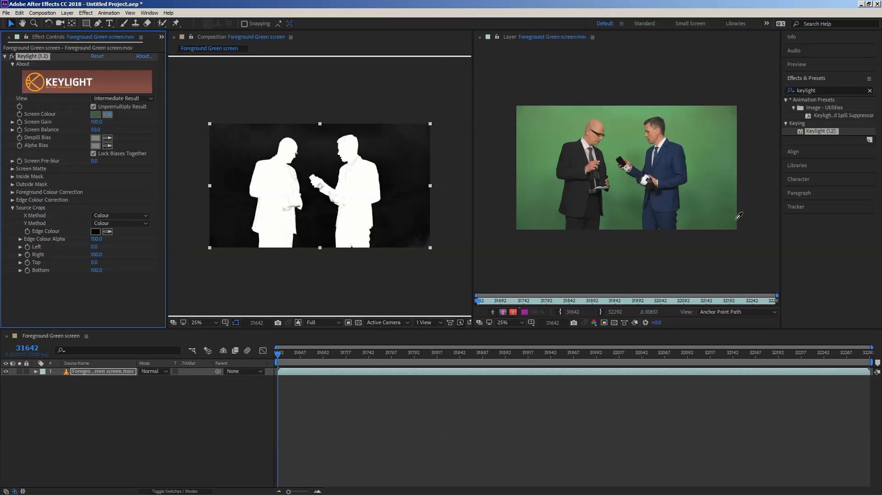
left_click(742, 194)
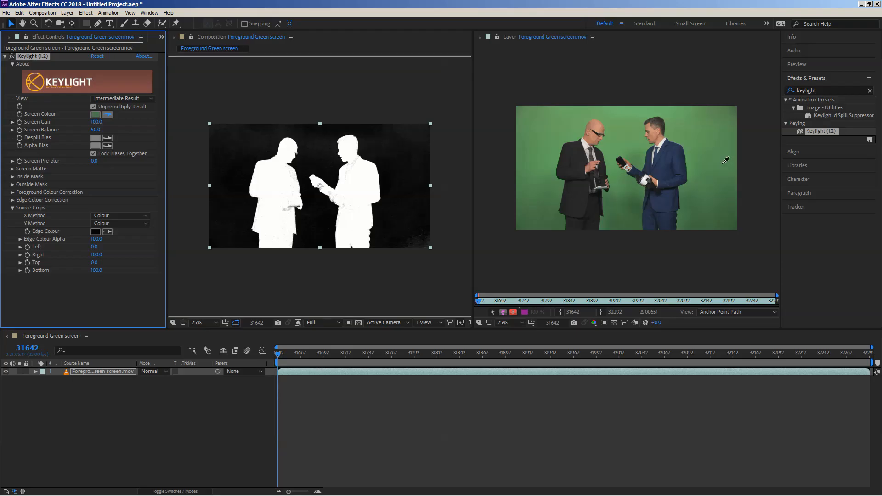
left_click(737, 202)
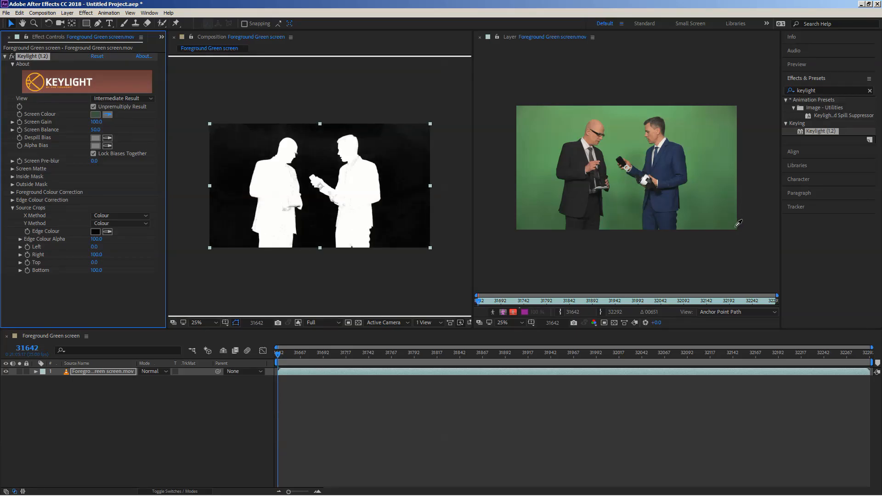
left_click(733, 222)
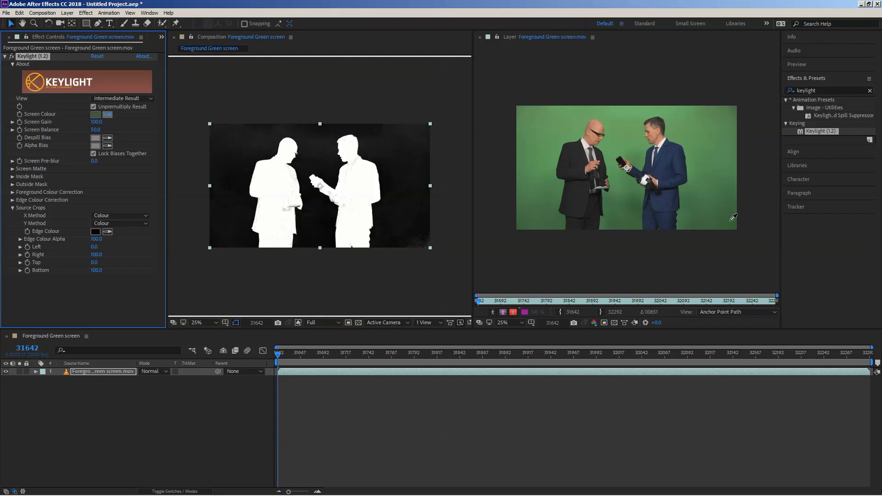
left_click(739, 105)
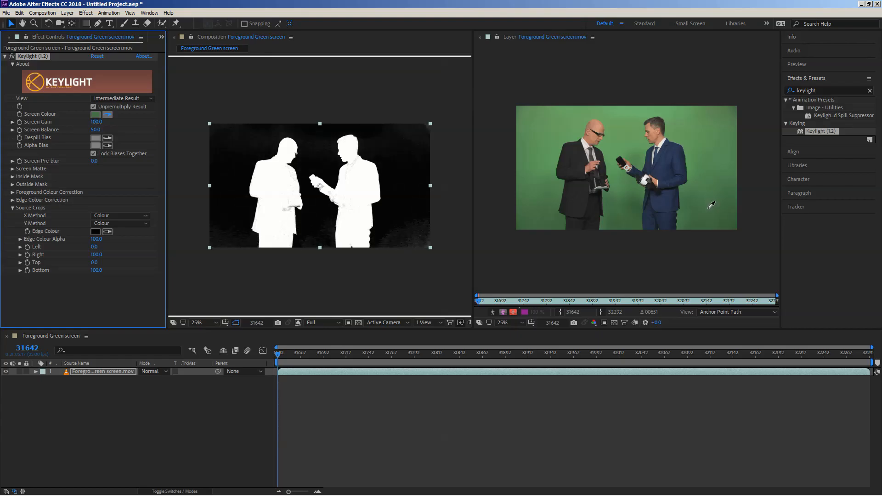
left_click(709, 211)
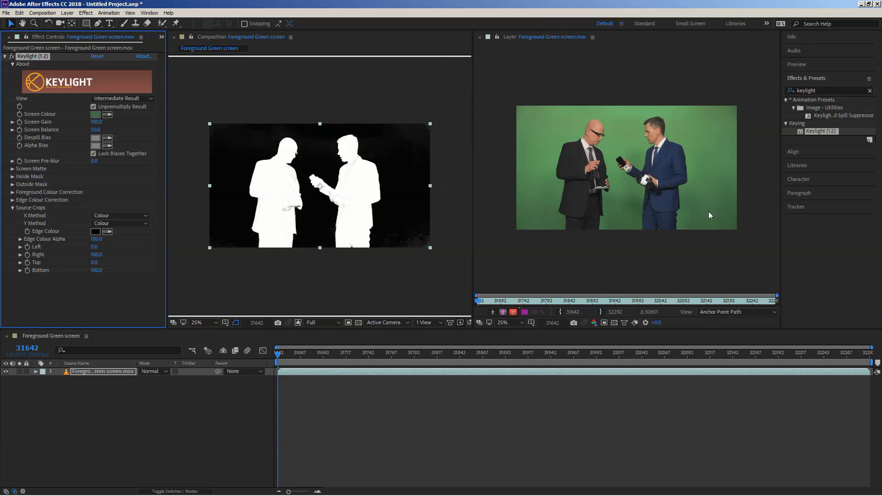
- Set Keylight's Screen Gain to 103
scroll(305, 146, "down", 1)
left_click(96, 122)
type("103")
key("Return")
- Check Keylight's Screen Balance slider, and expand Screen Matte with its Clip Black and Clip White sliders
left_click(13, 130)
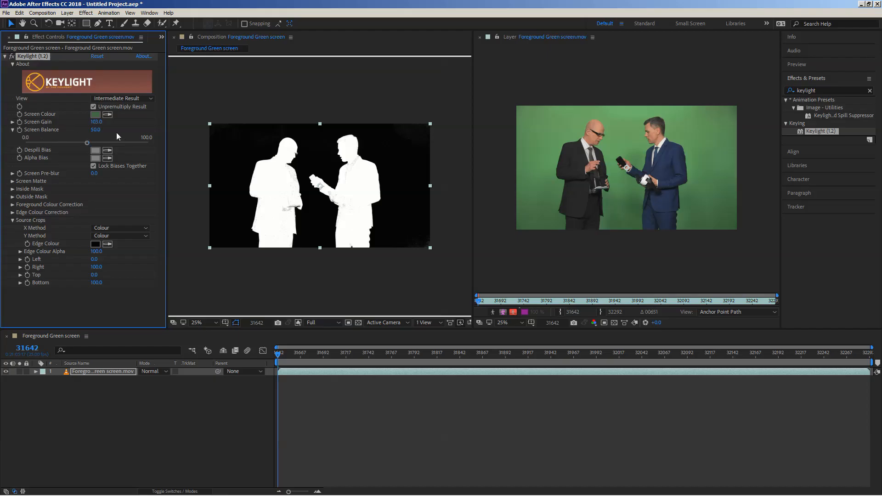
left_click(12, 130)
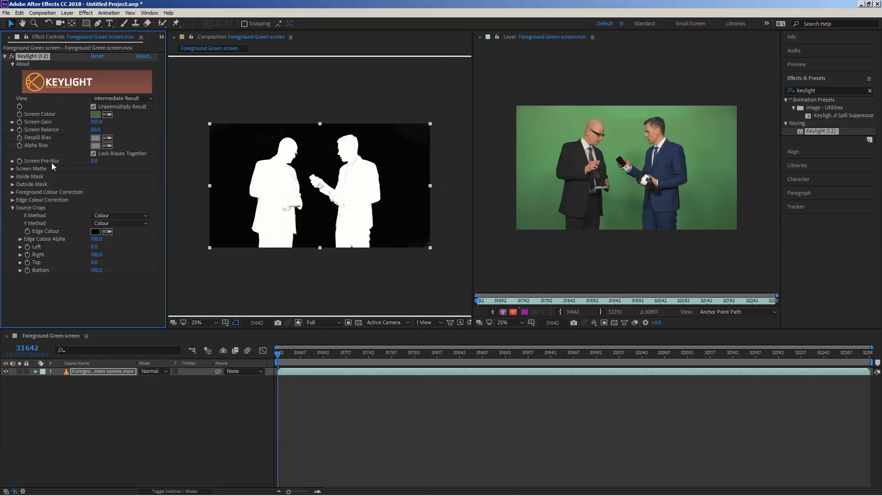
left_click(13, 169)
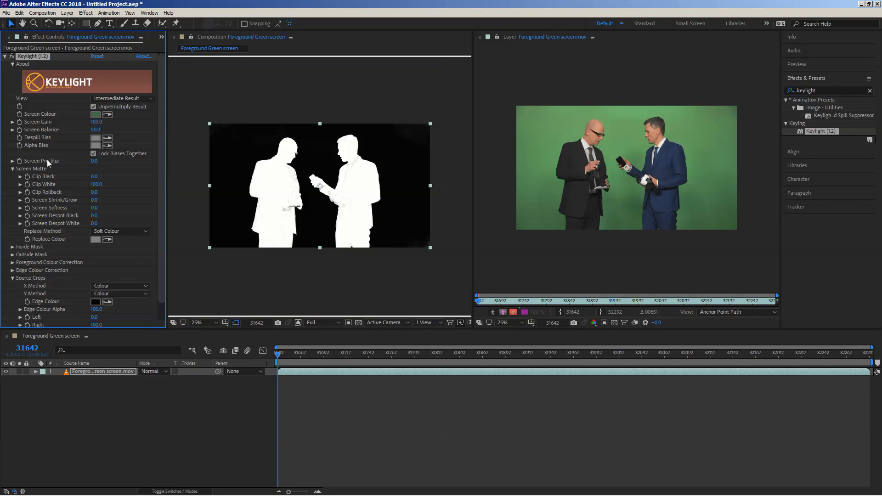
left_click(20, 177)
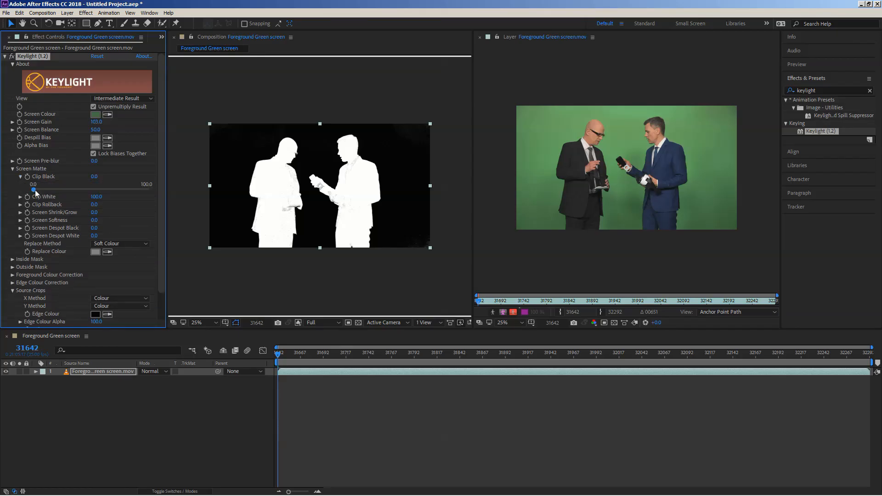
left_click(20, 197)
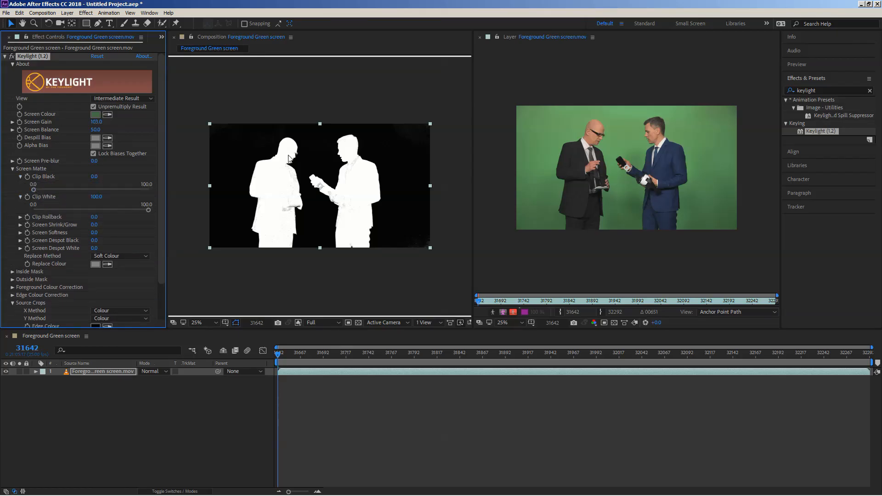
- Try a Clip White of 53.6 while viewing the matte at 50%, and restore Clip White to 100
key("period")
left_click_drag(148, 210, 96, 211)
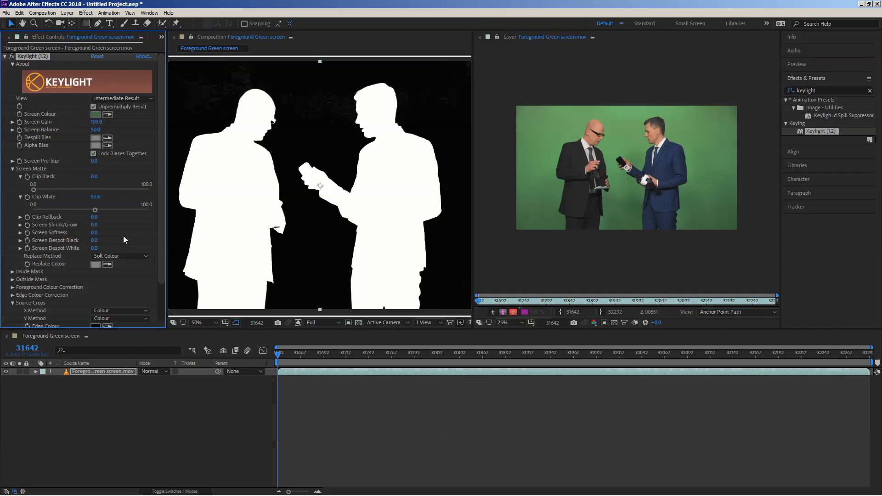
left_click_drag(95, 209, 150, 205)
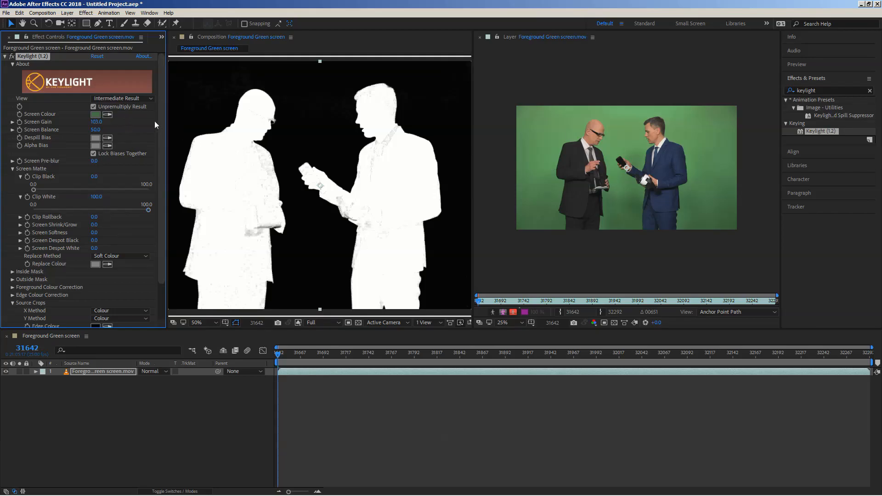
left_click(293, 128)
key("comma")
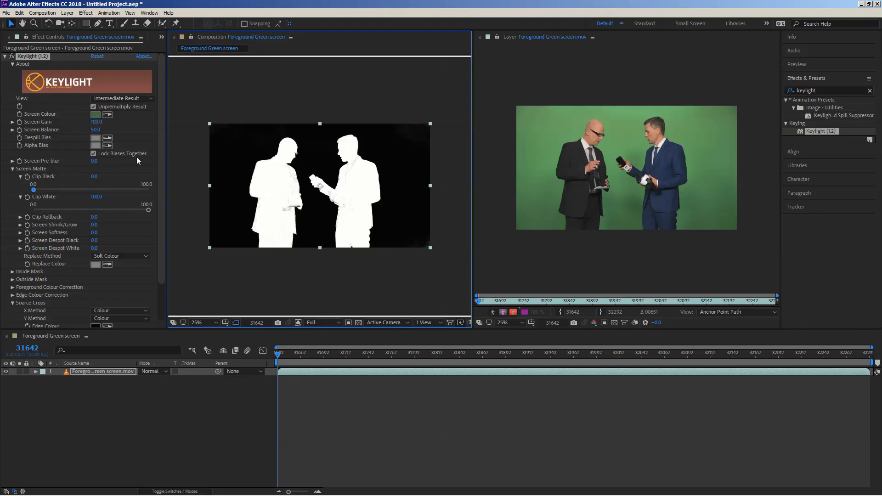
- Resample Keylight's Screen Colour from the green beside the blue-suited man's shoulder in the Layer viewer, and collapse Keylight
left_click(106, 114)
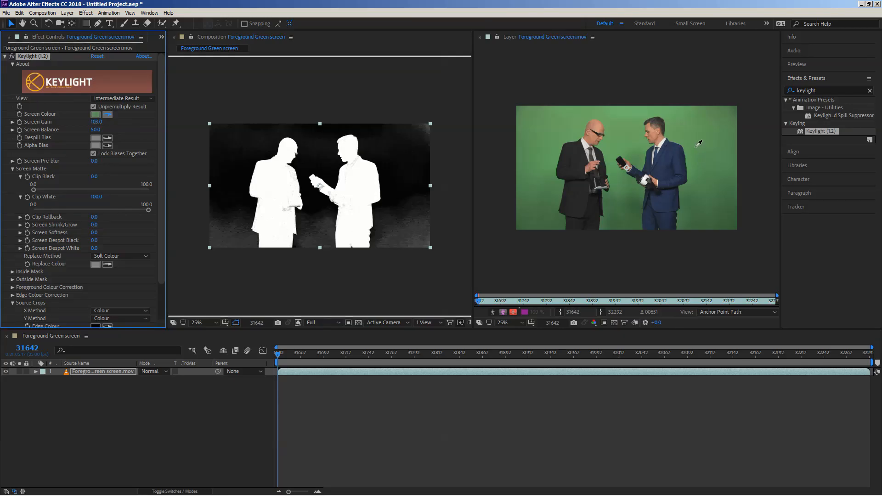
left_click(690, 150)
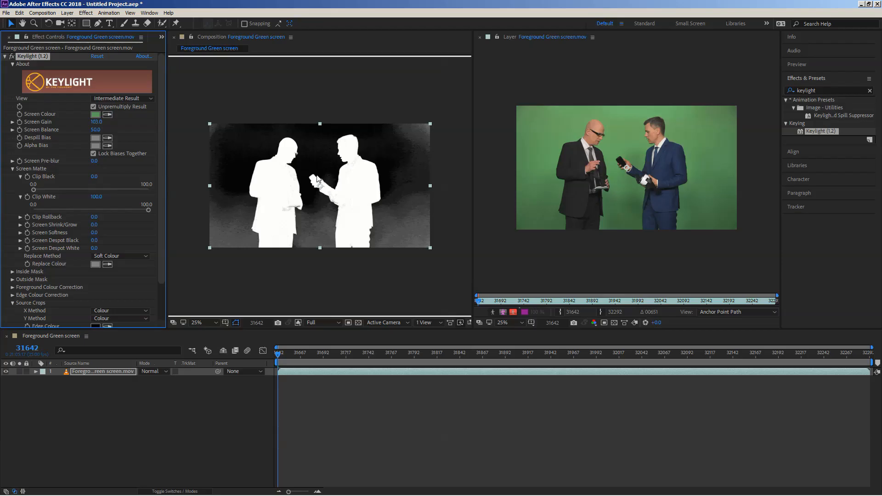
left_click(5, 56)
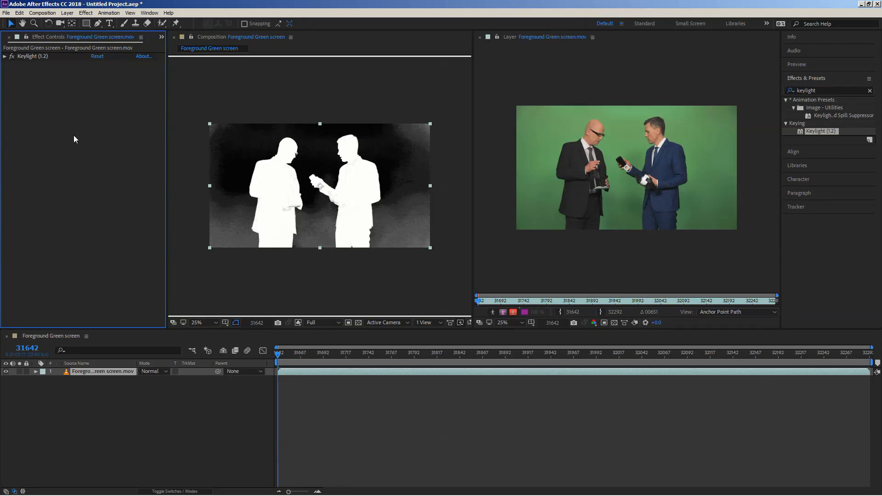
- Search the effects for "curves" and apply the Color Correction Curves effect below Keylight on the footage layer
left_click(823, 90)
type("curves")
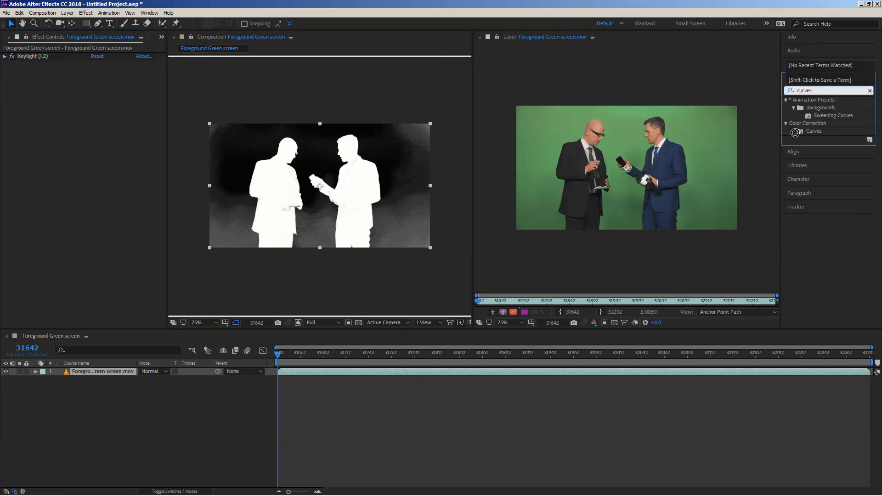
left_click_drag(795, 132, 92, 76)
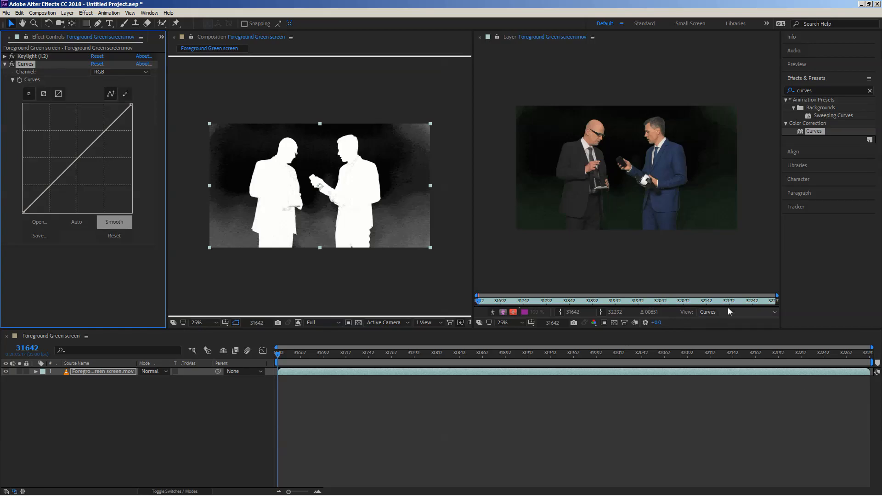
- Set the Layer viewer's View to Anchor Point Path to show the original green screen footage
left_click(714, 313)
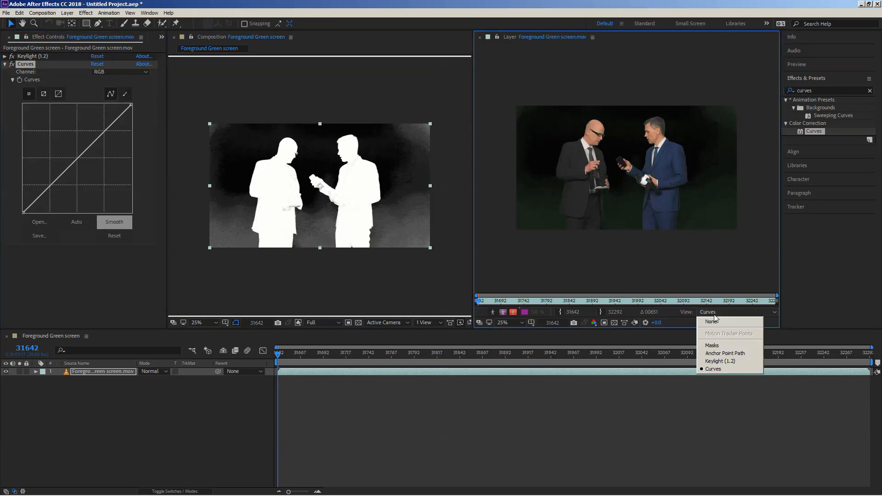
left_click(719, 355)
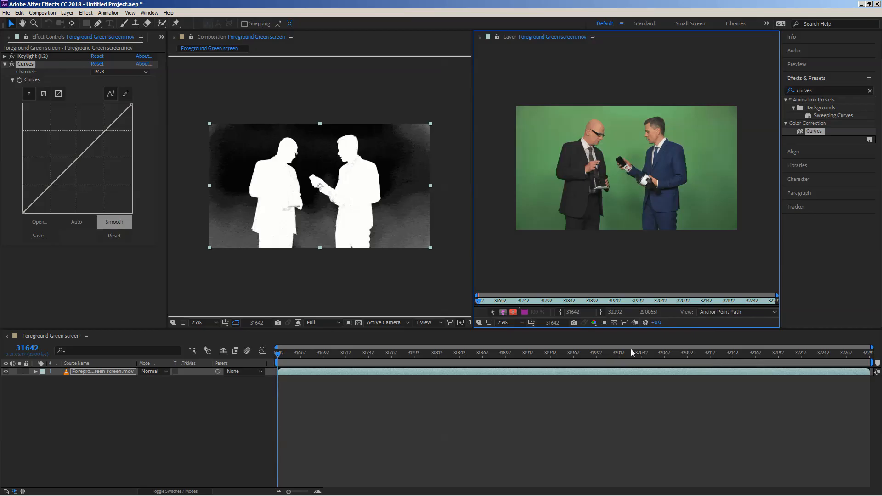
left_click(754, 312)
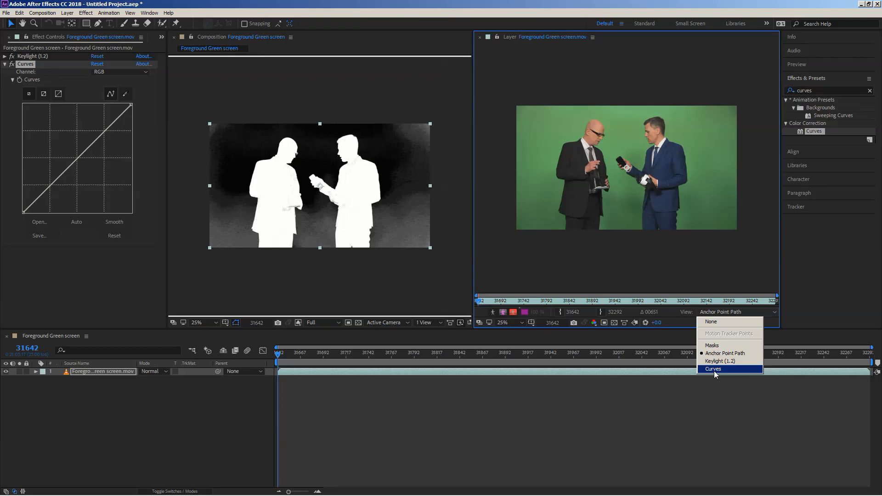
left_click(559, 2)
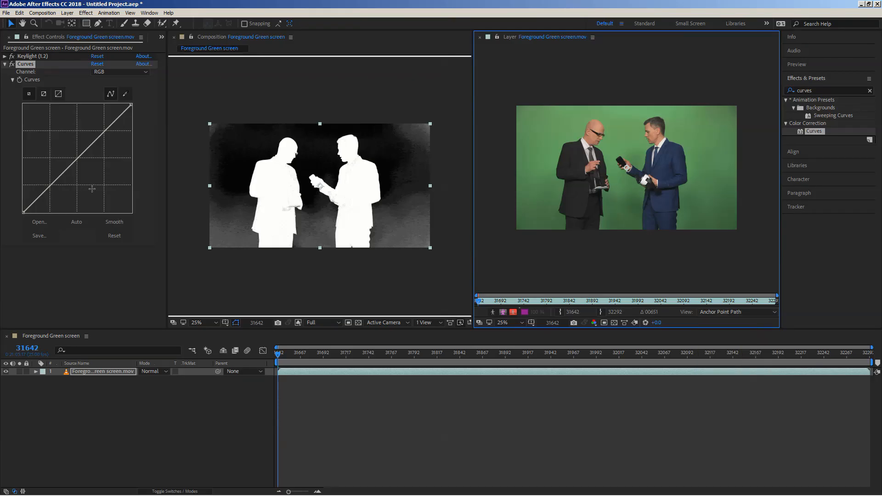
- Set the Curves effect's Channel to Alpha, and collapse Keylight along with its Screen Matte group
left_click(107, 71)
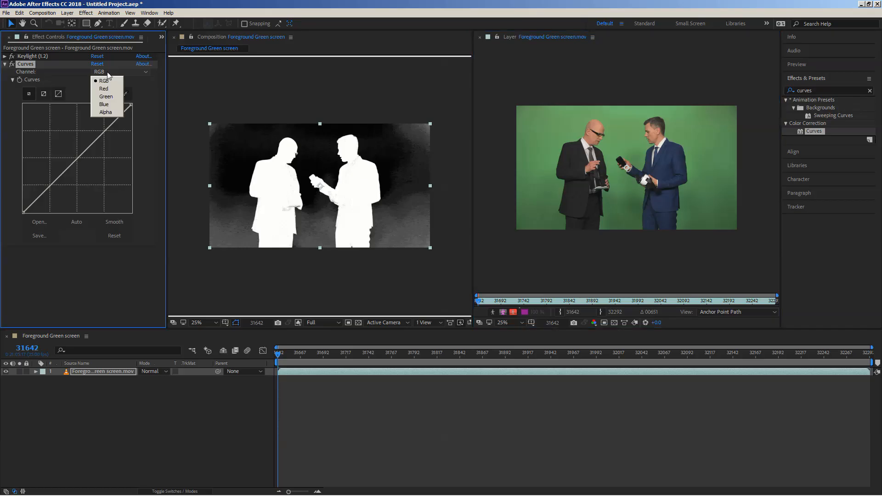
left_click(105, 112)
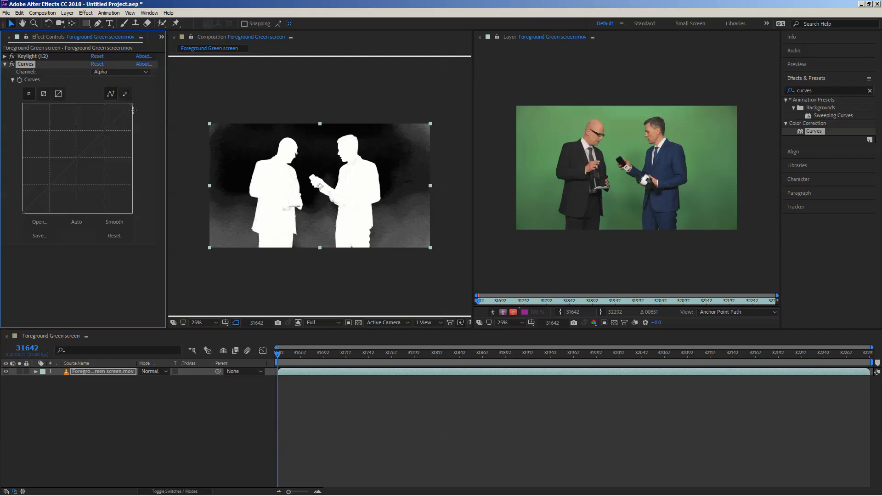
left_click(5, 56)
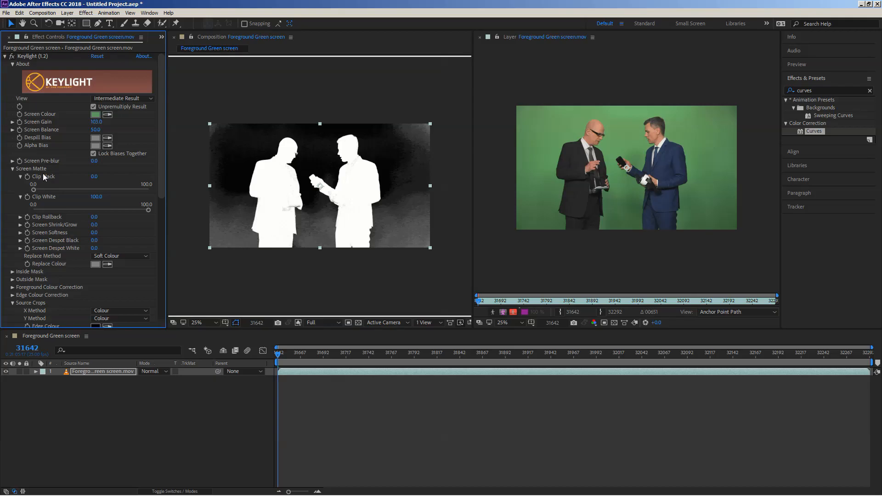
left_click(12, 168)
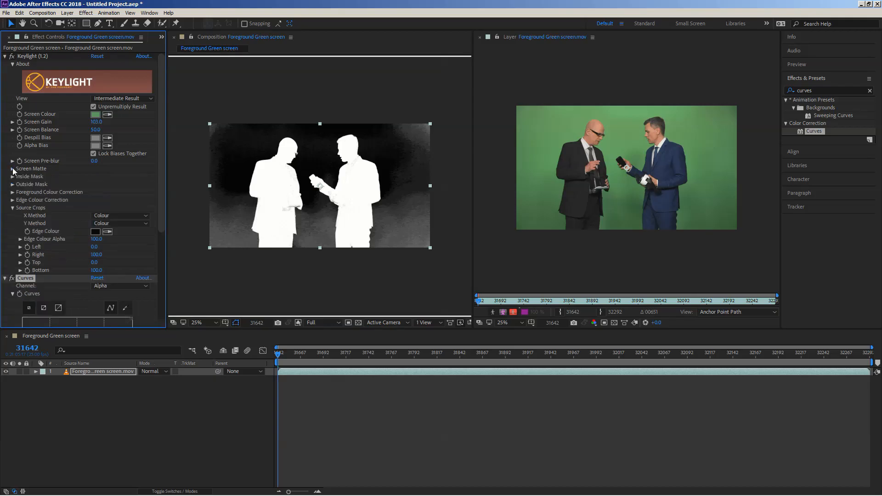
left_click(5, 56)
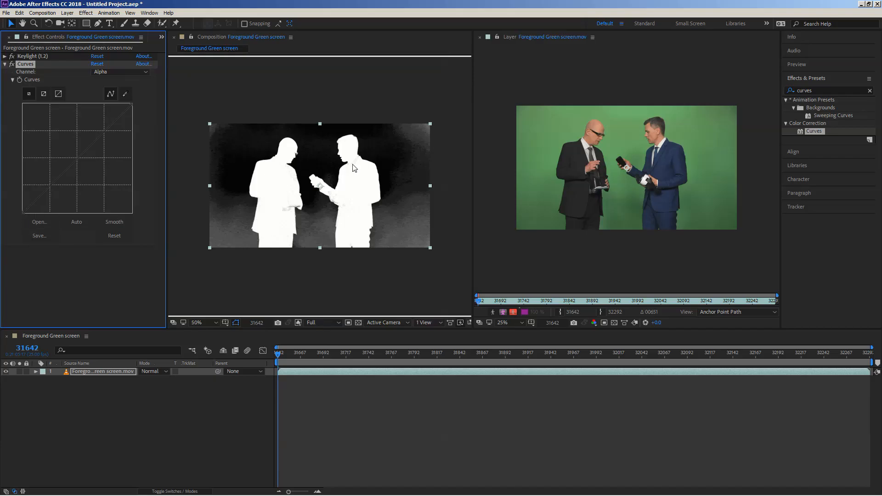
- Move the Alpha curve's black point inward along the graph's baseline by about a quarter of its width
scroll(353, 176, "up", 6)
scroll(353, 169, "down", 3)
scroll(354, 169, "down", 2)
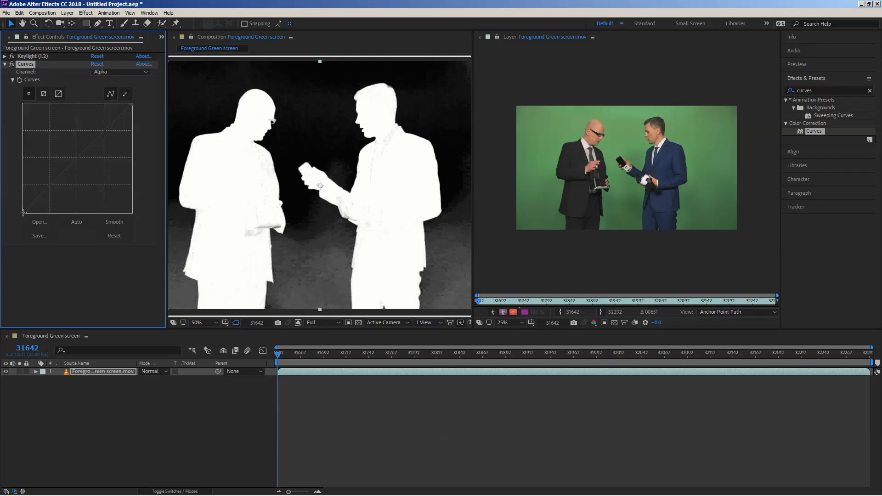
left_click_drag(27, 212, 51, 215)
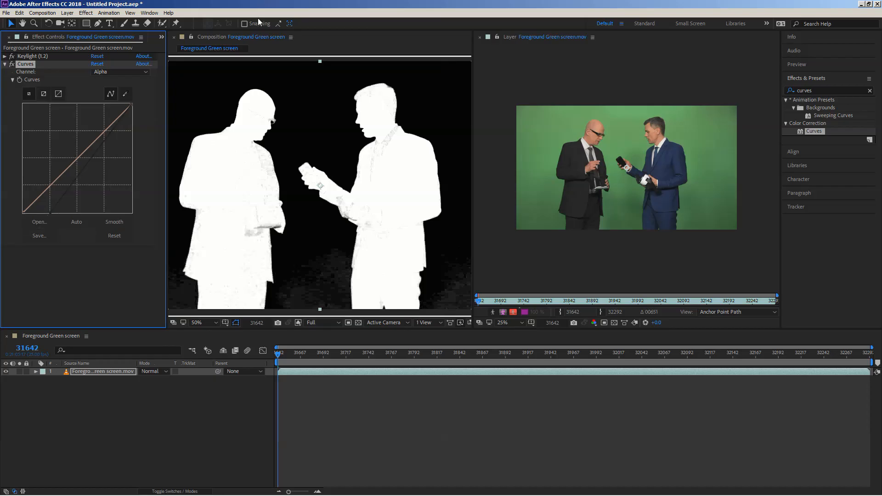
- Check the matte around the blue-suited man at 100% and move the Alpha curve's black point to about 70% of the graph's width
scroll(270, 190, "down", 3)
scroll(270, 190, "up", 3)
scroll(271, 194, "down", 1)
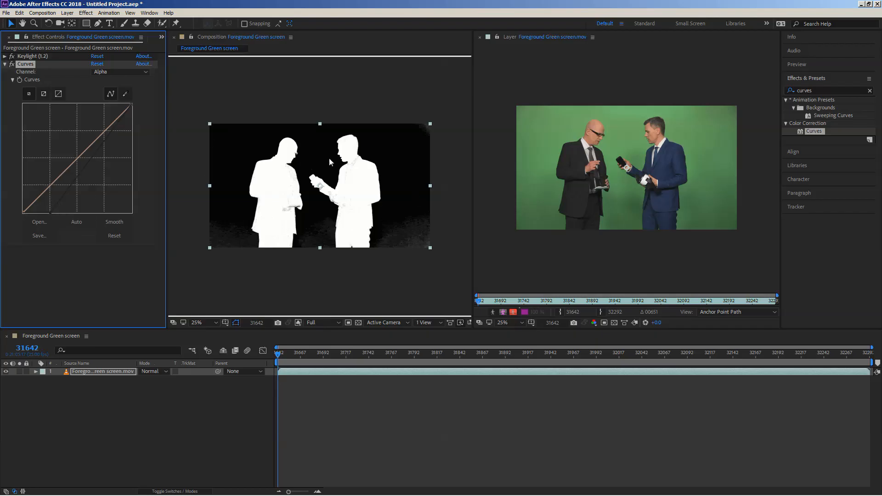
scroll(367, 167, "up", 3)
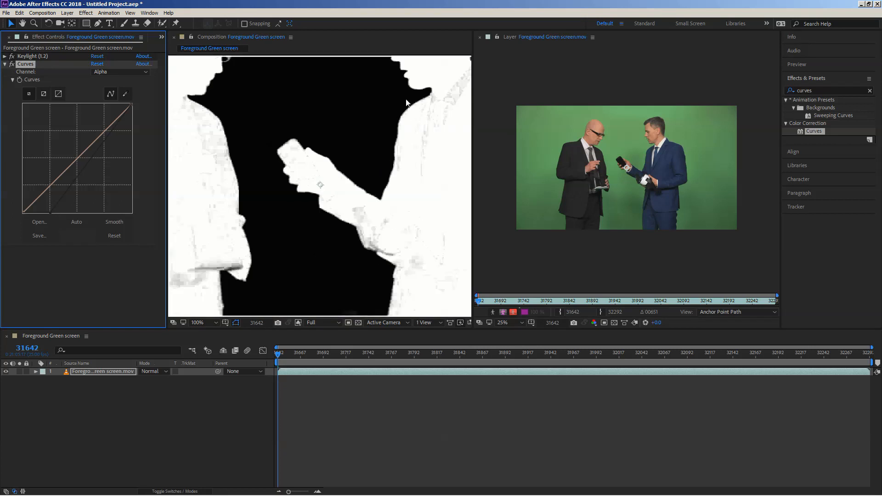
left_click_drag(423, 97, 322, 206)
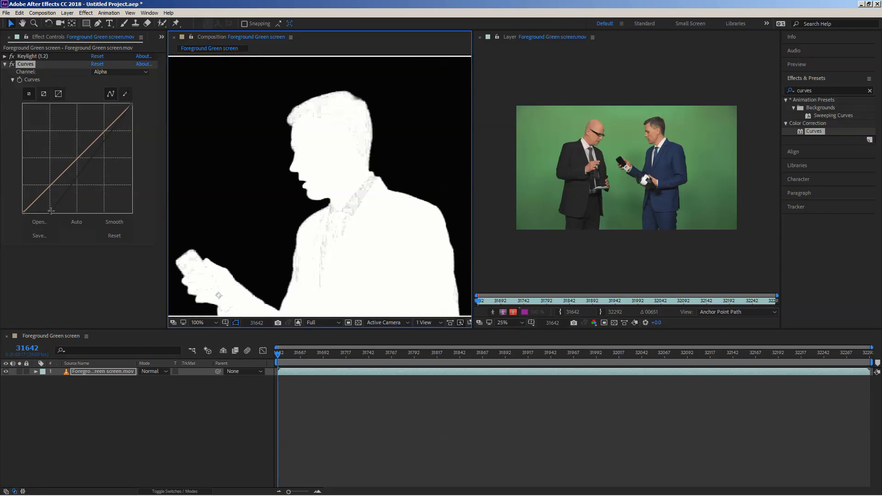
left_click_drag(51, 212, 57, 211)
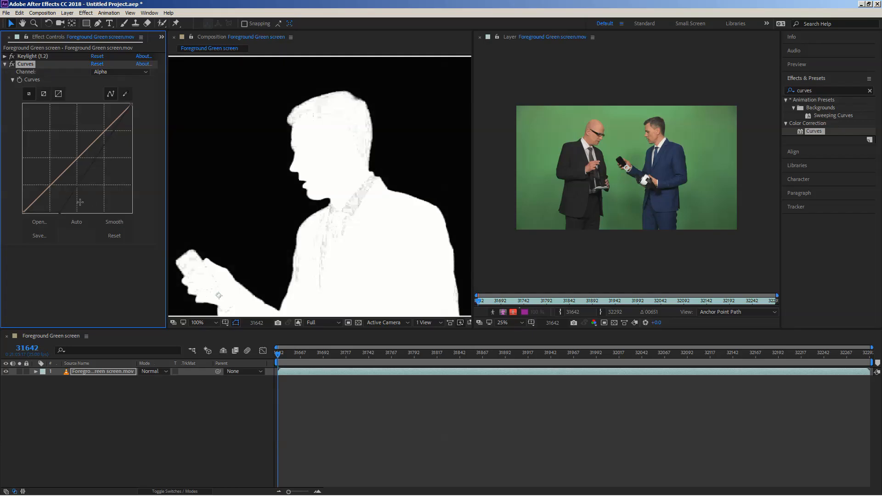
left_click_drag(60, 214, 100, 214)
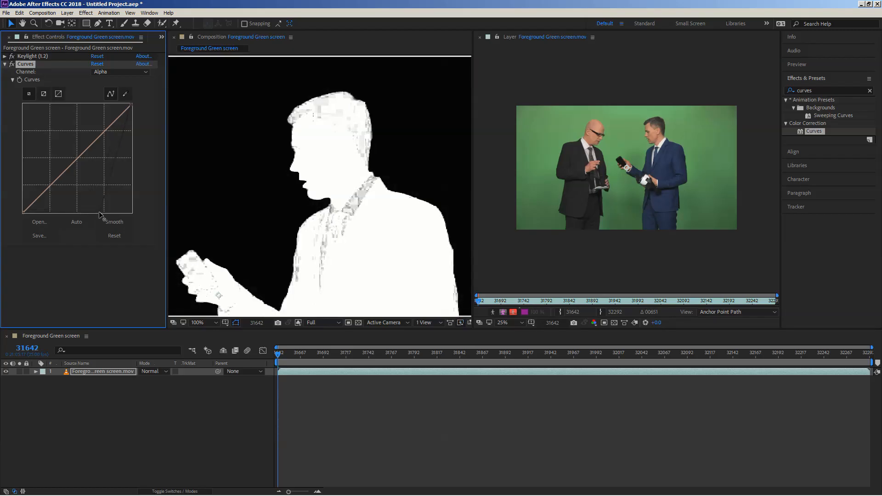
- Review Keylight's Screen Matte clipping settings for comparison with Curves, and collapse both effects
left_click(4, 64)
left_click(5, 56)
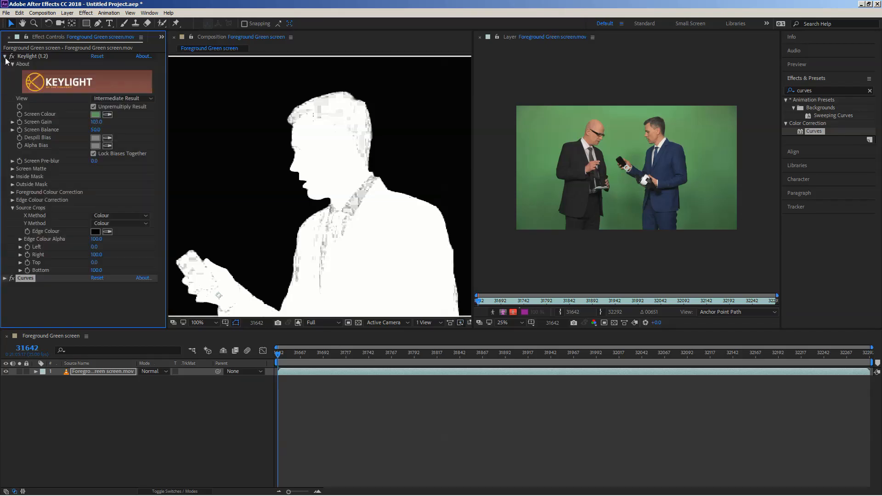
left_click(13, 169)
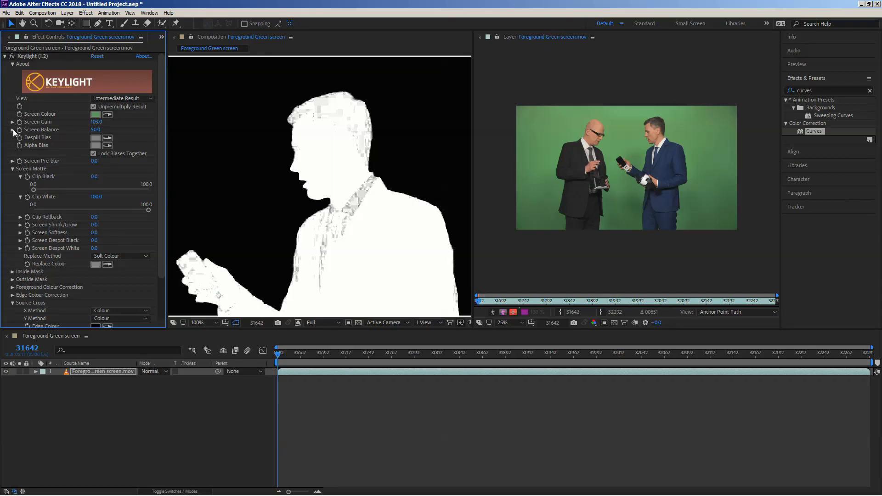
left_click(13, 169)
left_click(4, 57)
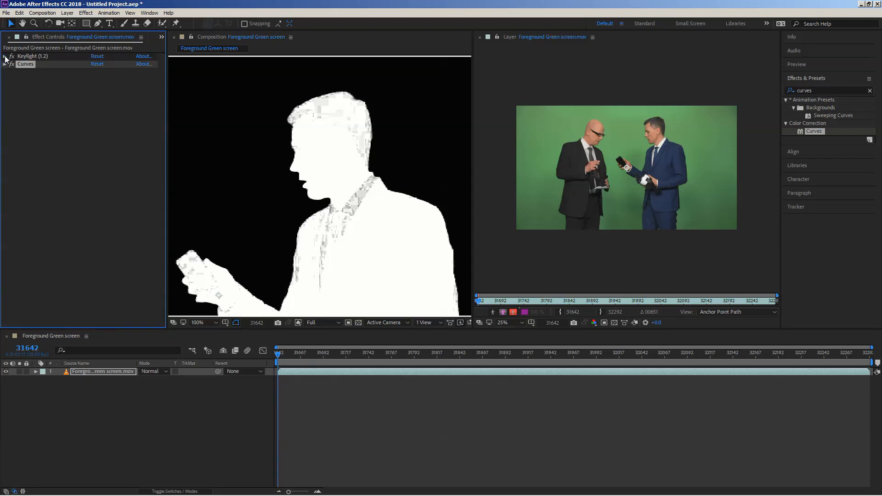
- Examine the whole alpha matte at 25% in the Composition viewer and expand the Curves effect again
left_click(243, 137)
scroll(244, 137, "down", 3)
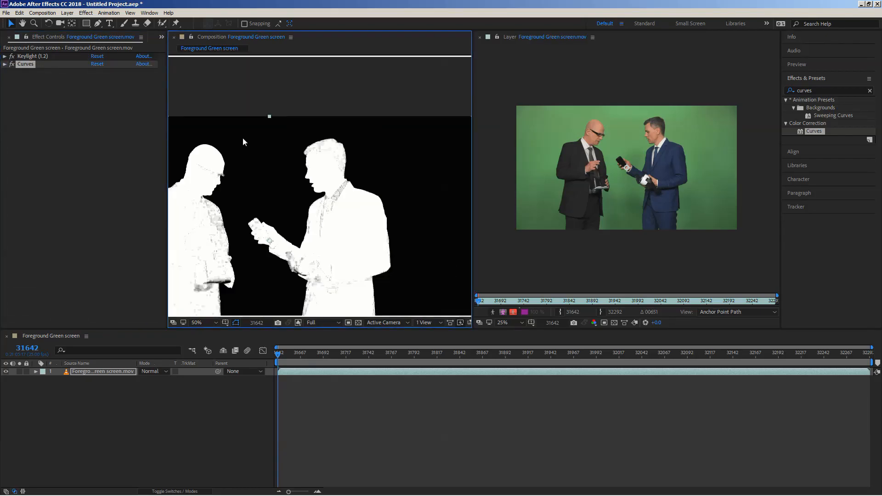
key("space")
left_click_drag(225, 224, 253, 179)
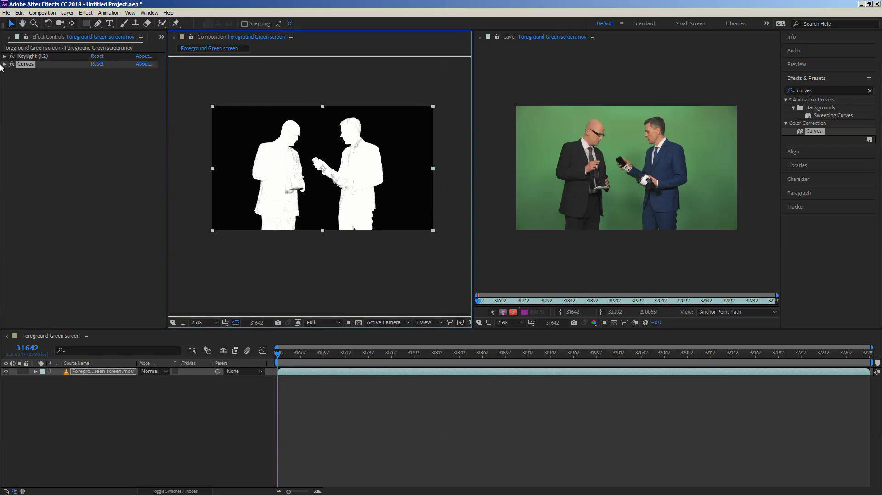
left_click(4, 63)
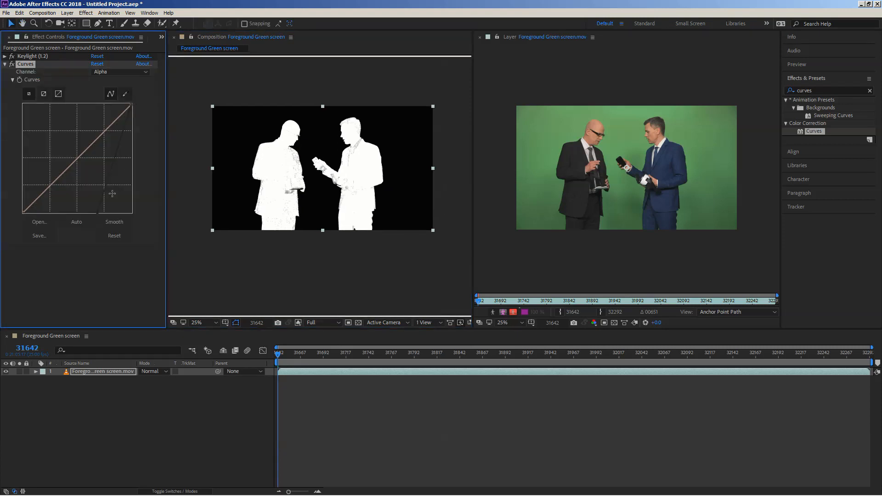
- Move the Alpha curve's black point back to about 35% of the graph's width and check the matte at 100%
left_click_drag(97, 212, 61, 215)
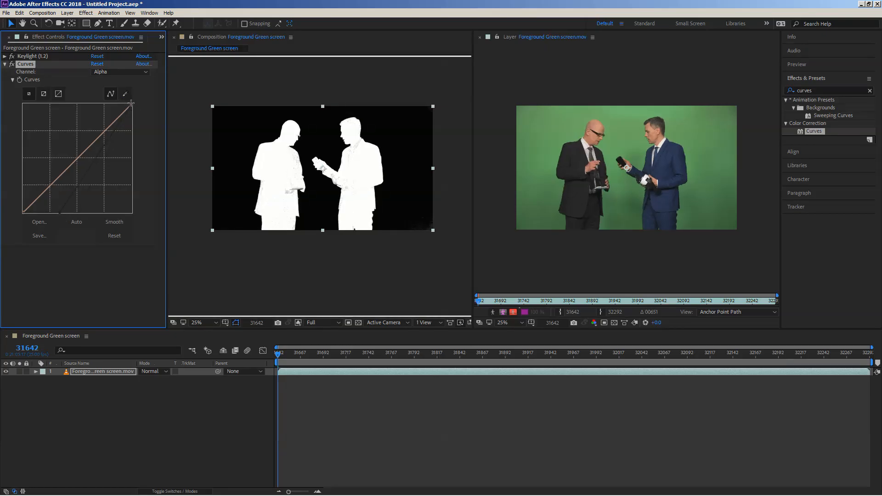
scroll(330, 147, "up", 4)
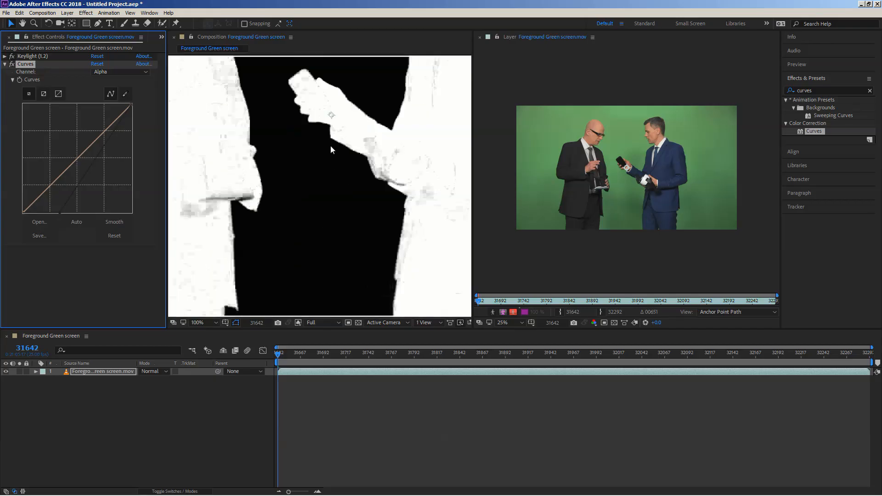
left_click_drag(297, 165, 368, 301)
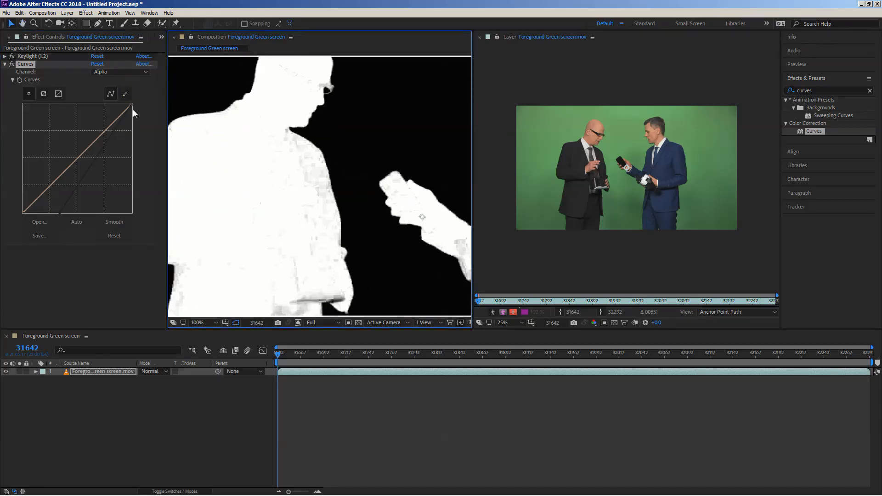
- Pull the Alpha curve's white point inward to about 60% of the graph's width and check both men's silhouettes
left_click(130, 106)
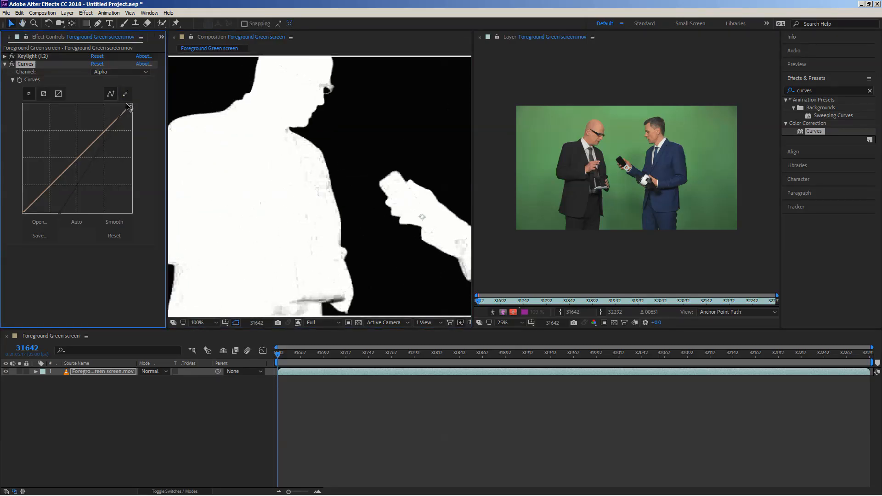
left_click_drag(128, 103, 103, 102)
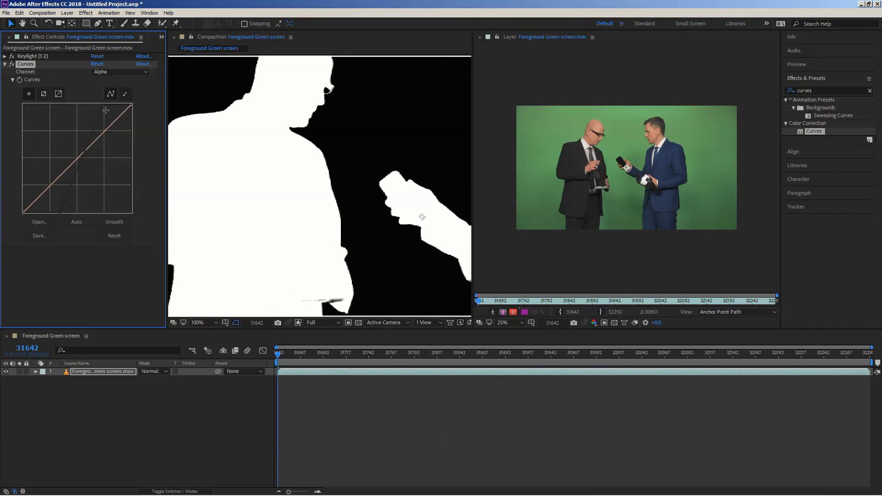
scroll(340, 132, "down", 2)
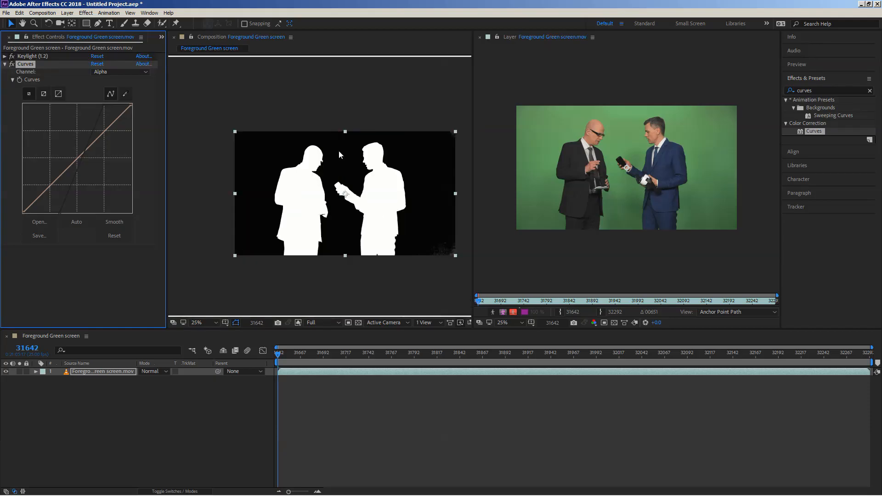
scroll(352, 164, "up", 1)
key("space")
left_click_drag(375, 160, 335, 142)
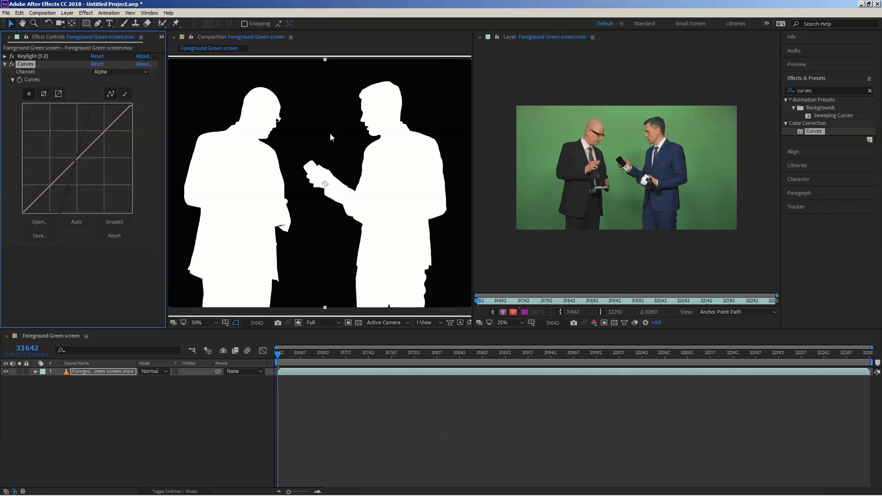
scroll(330, 134, "down", 4)
scroll(325, 144, "up", 2)
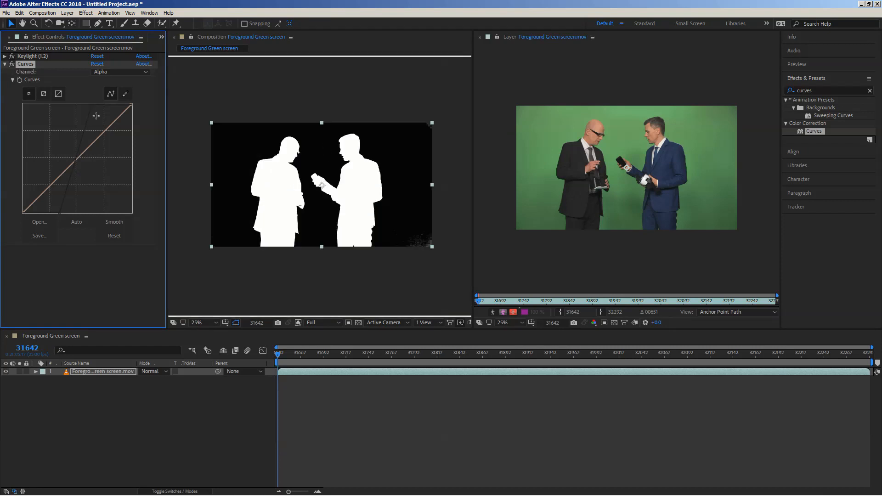
- Delete the Curves effect and expand Keylight's Screen Matte settings
left_click(34, 294)
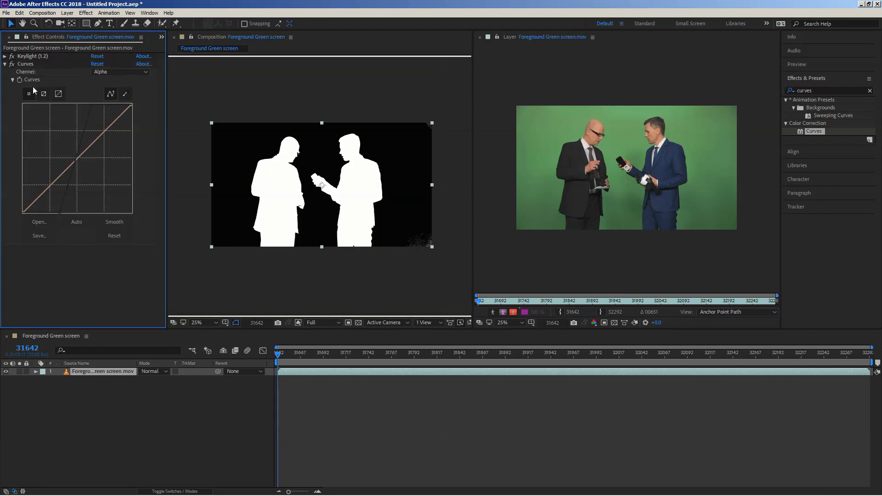
left_click(28, 64)
key("Delete")
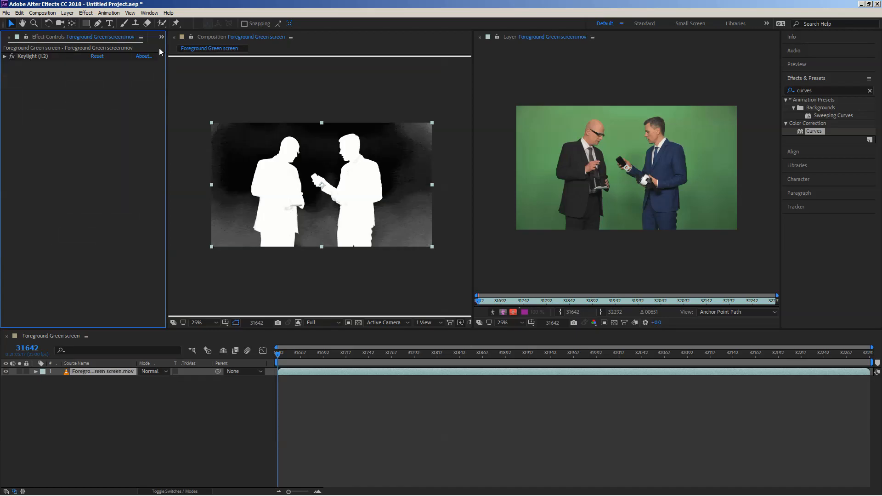
left_click(5, 56)
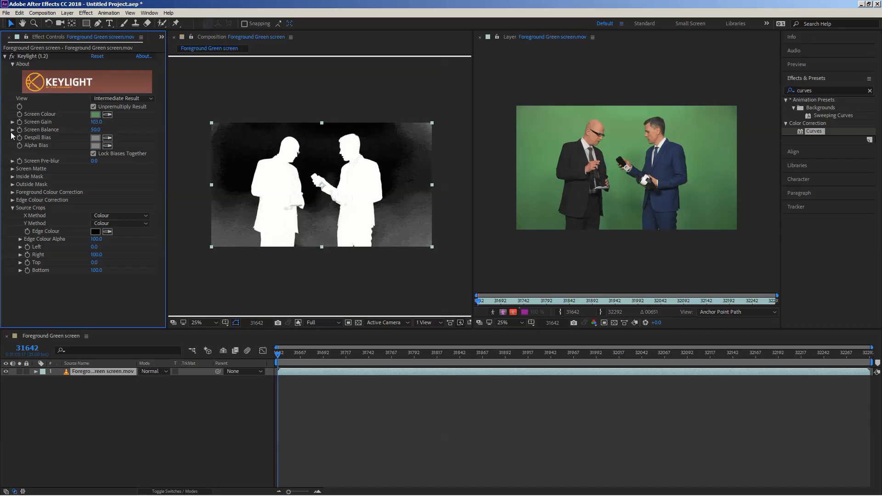
left_click(12, 169)
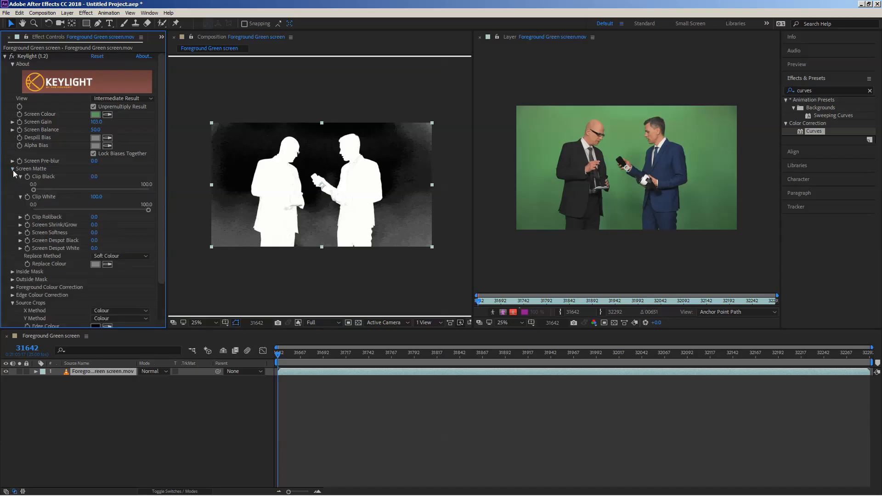
- Resample Keylight's Screen Colour from the darker green backdrop beside the blue-suited man and check the matte at 50%
left_click(108, 115)
left_click(713, 192)
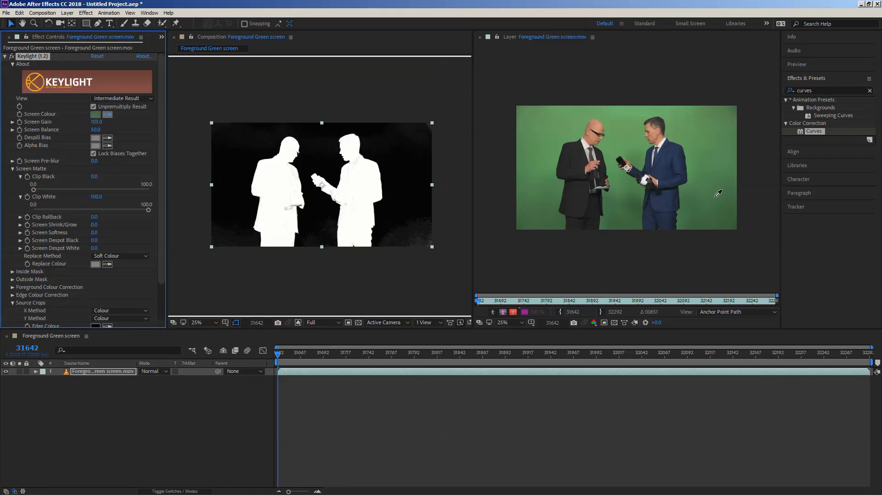
left_click(717, 197)
key("period")
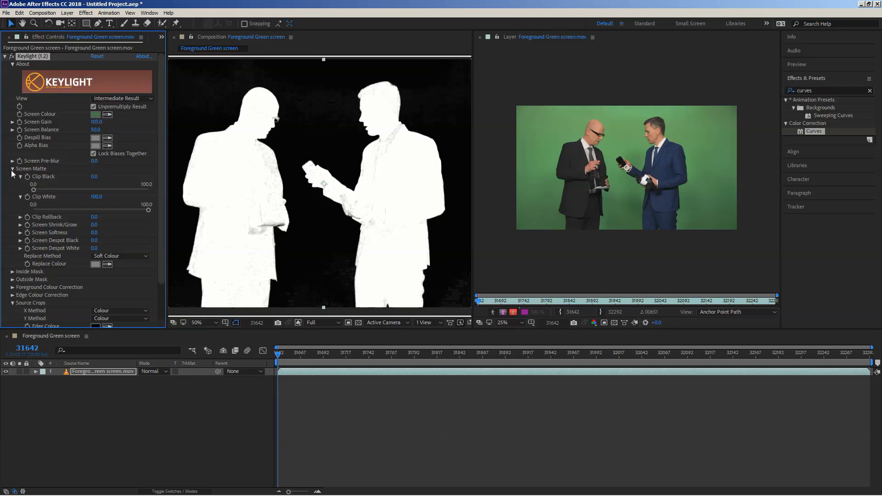
- Set the Screen Matte's Clip Black to 14 and check the background of the whole matte
scroll(339, 158, "down", 4)
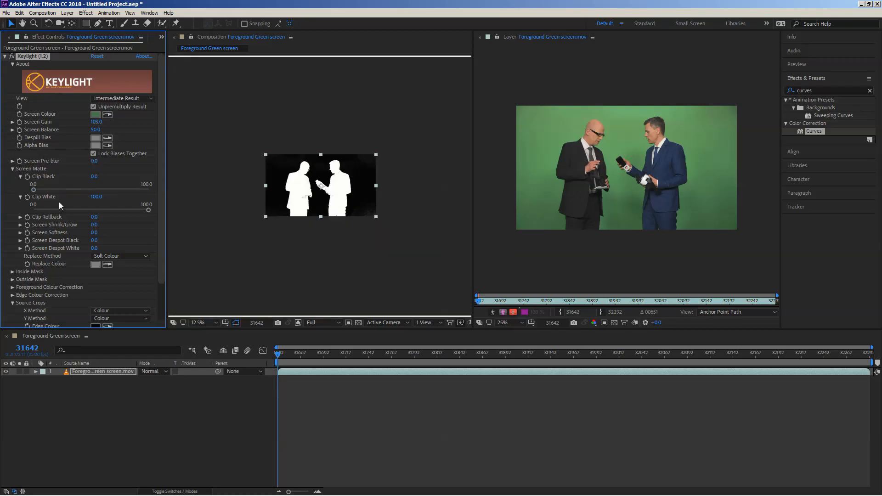
left_click(49, 190)
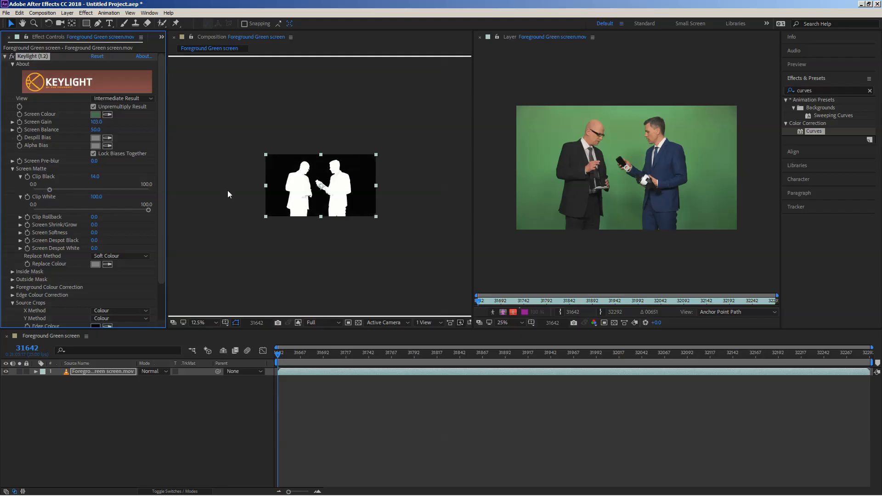
scroll(275, 174, "up", 2)
scroll(275, 173, "up", 1)
scroll(275, 173, "down", 1)
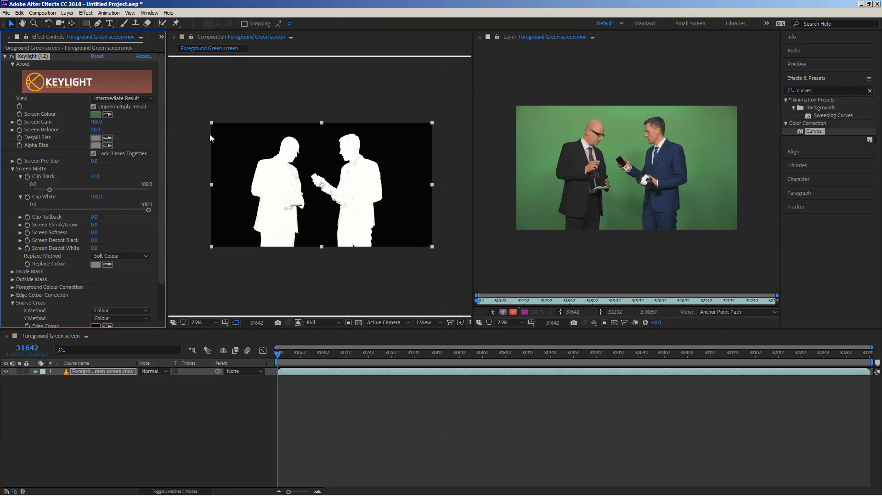
- Switch Keylight's view to Status and show the RGB channels in the Composition viewer
left_click(131, 98)
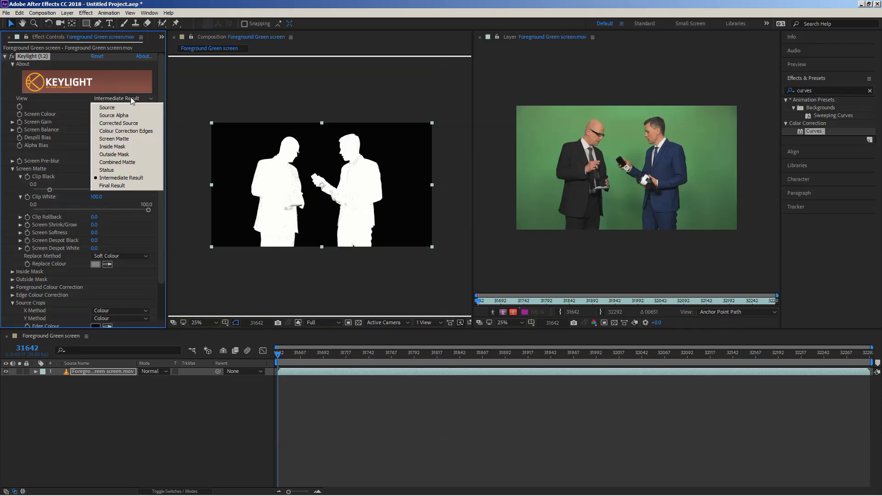
left_click(115, 170)
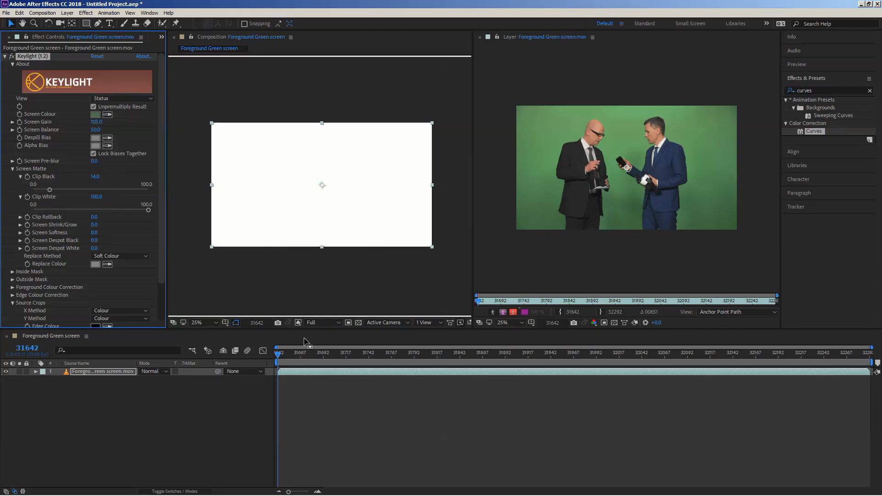
left_click(298, 324)
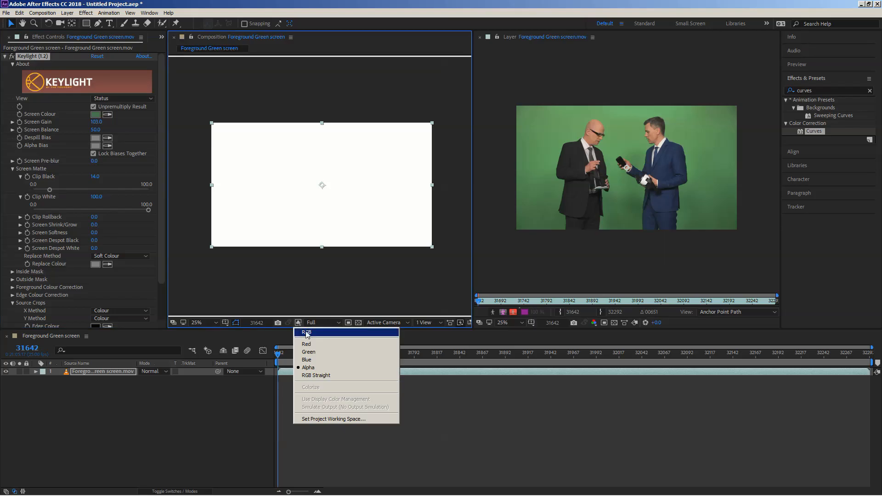
left_click(307, 335)
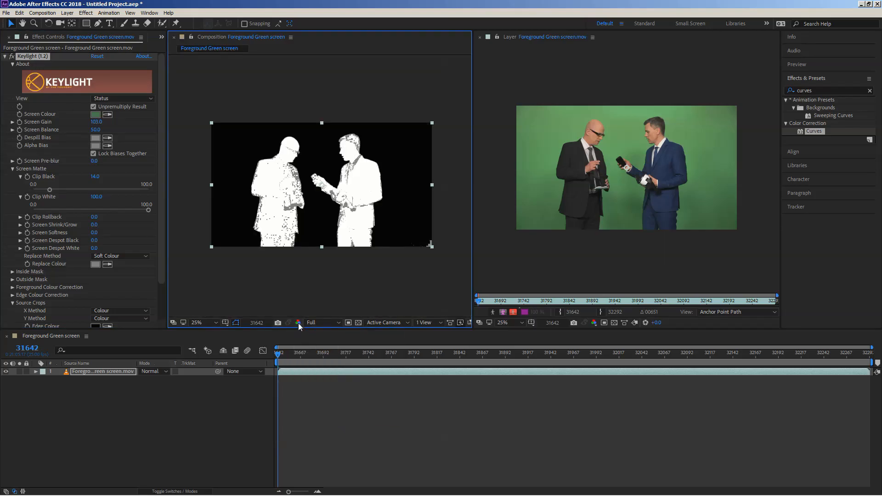
left_click(299, 324)
left_click(308, 335)
- Inspect the status matte's background around the blue-suited man and raise Clip Black to 18
scroll(352, 160, "up", 2)
scroll(351, 159, "down", 2)
scroll(432, 123, "up", 2)
left_click_drag(381, 143, 207, 208)
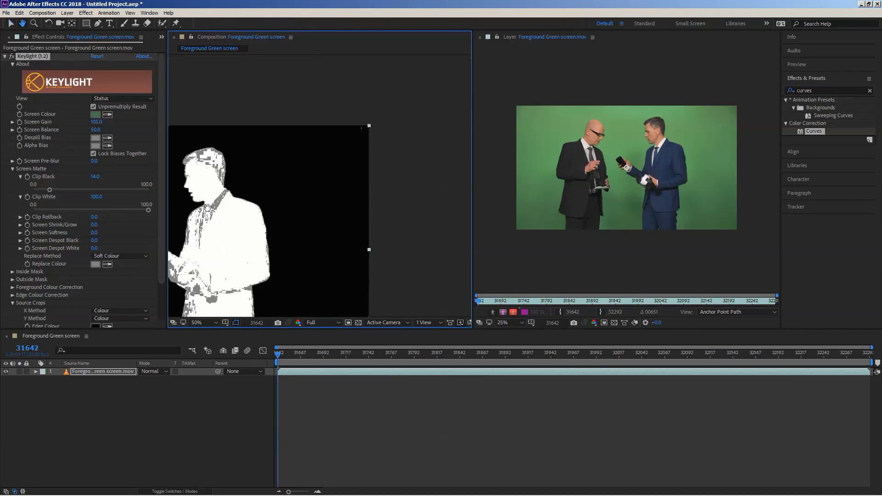
left_click_drag(366, 162, 462, 140)
scroll(368, 150, "down", 2)
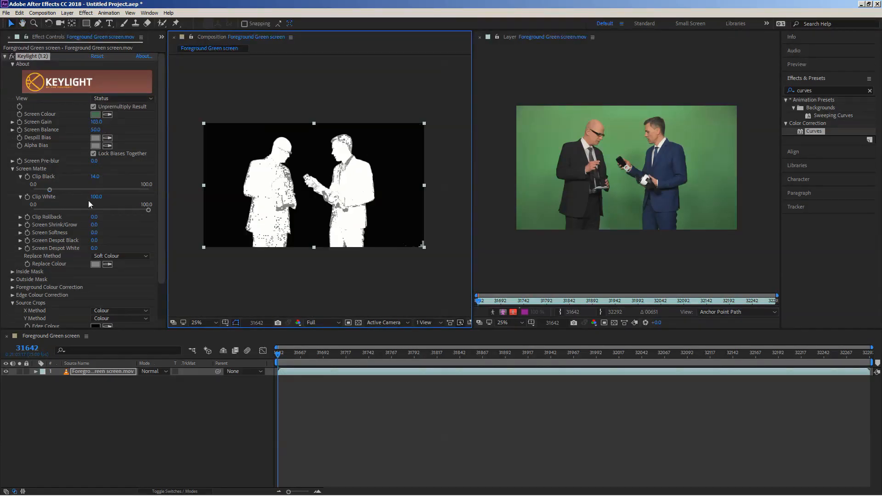
left_click_drag(50, 189, 54, 186)
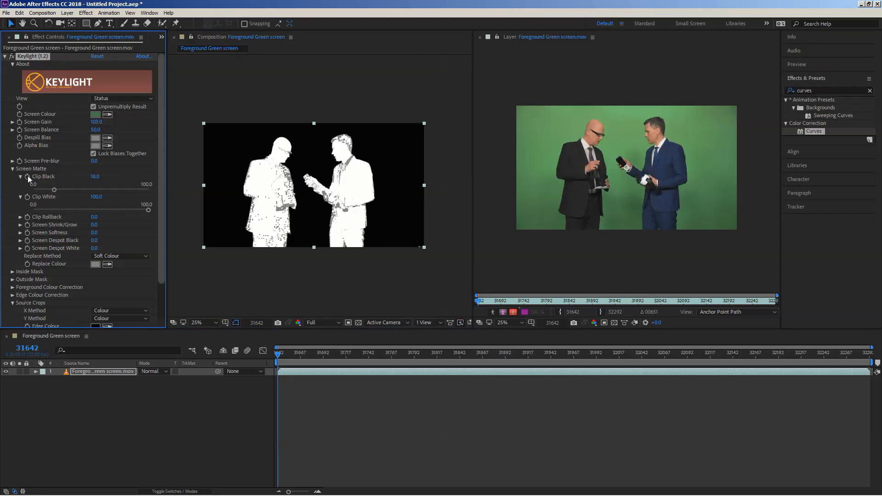
- Switch Keylight's view to Screen Matte and lower Clip White to 25.2 to fill the men's silhouettes
left_click(103, 98)
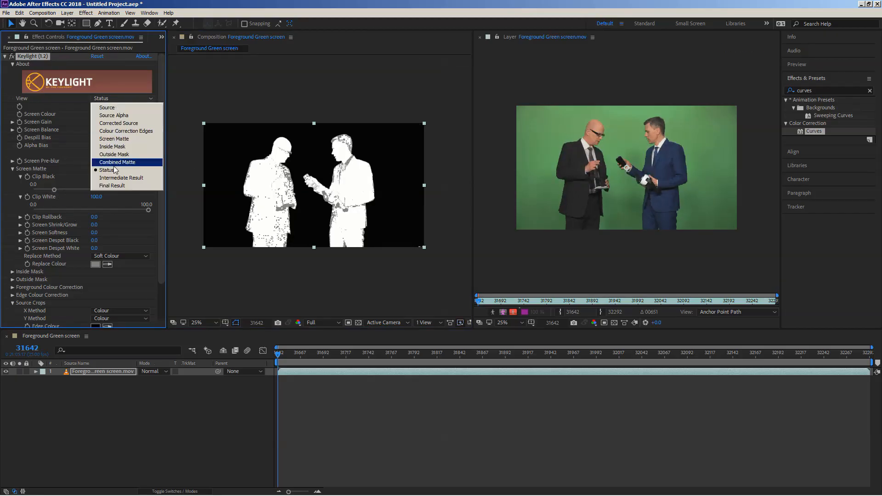
left_click(116, 138)
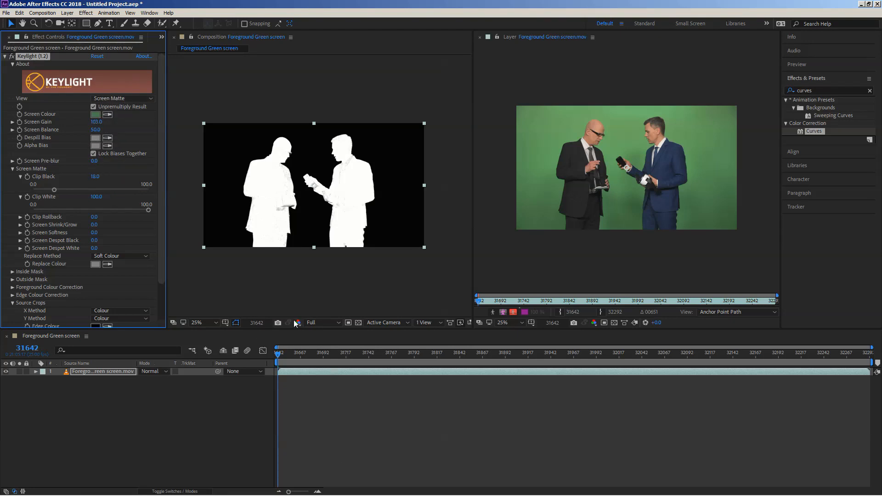
scroll(289, 198, "up", 2)
left_click_drag(312, 177, 338, 165)
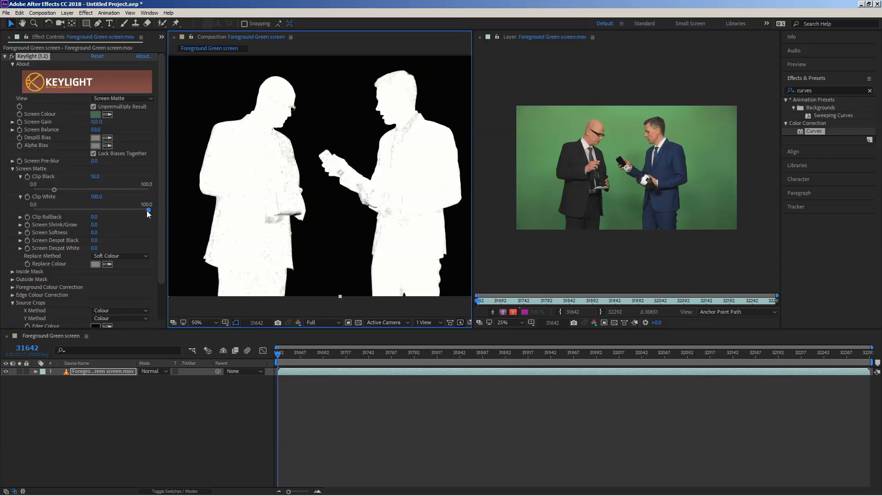
left_click_drag(147, 210, 129, 210)
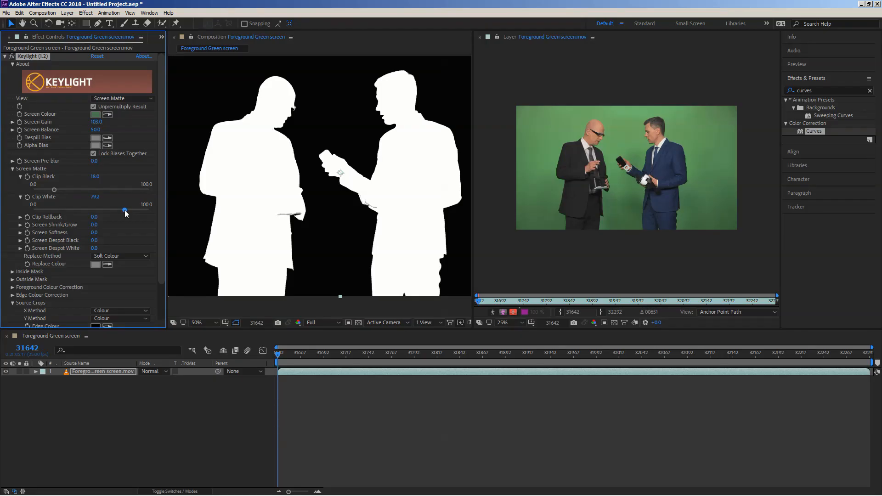
left_click_drag(125, 210, 117, 210)
left_click_drag(101, 208, 62, 207)
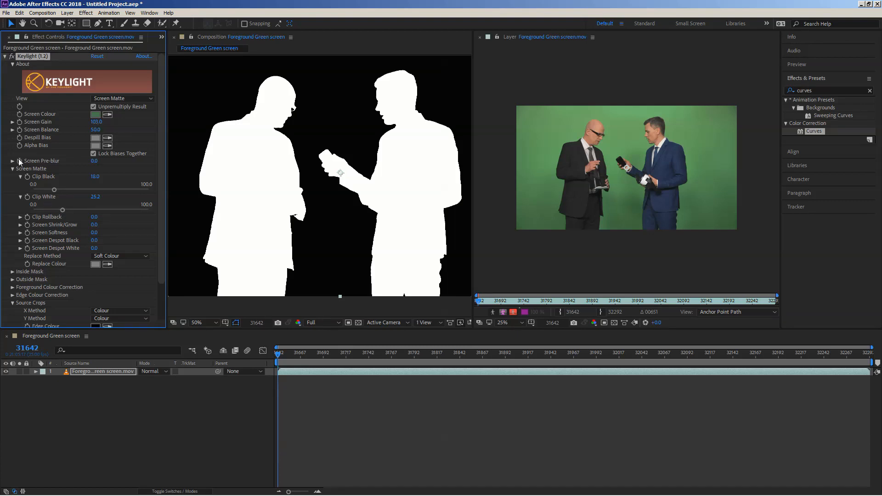
- Collapse the Screen Matte settings and switch Keylight's view to Intermediate Result
left_click(12, 169)
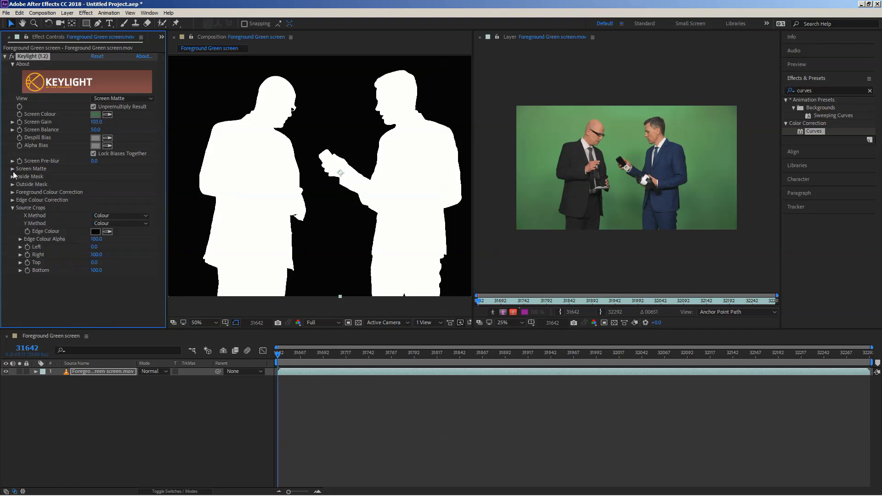
left_click(121, 98)
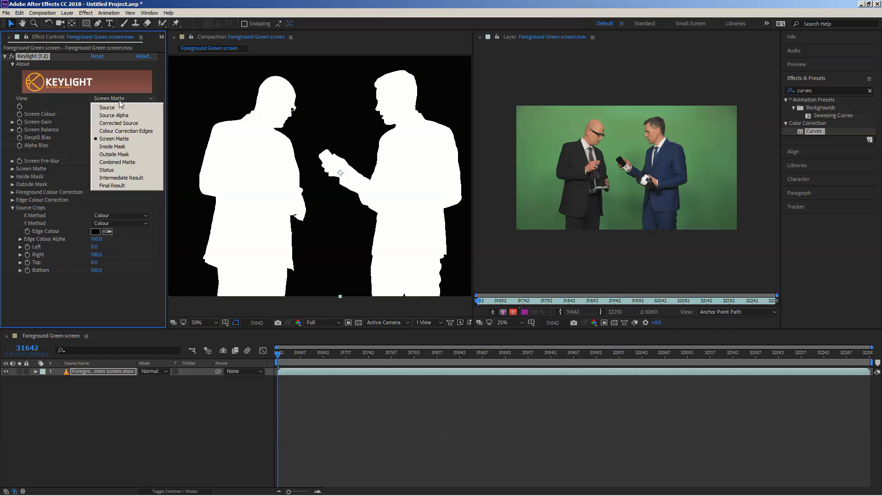
left_click(121, 178)
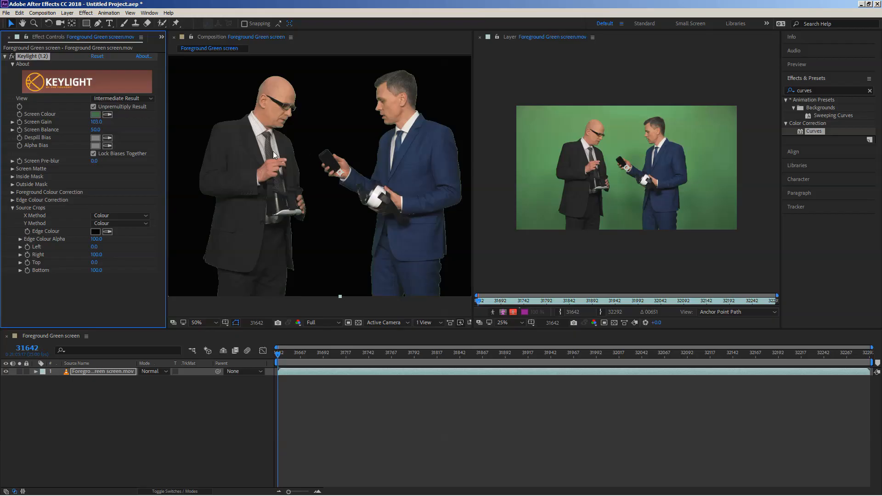
- Examine the keyed edges around the blue-suited man's phone, hand and head at 200% and 100%
key("period")
key("period")
left_click_drag(382, 122, 271, 190)
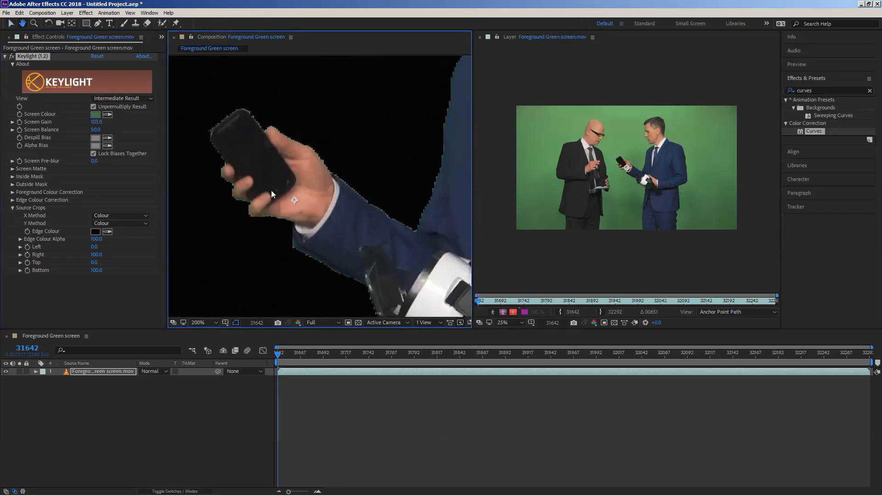
key("comma")
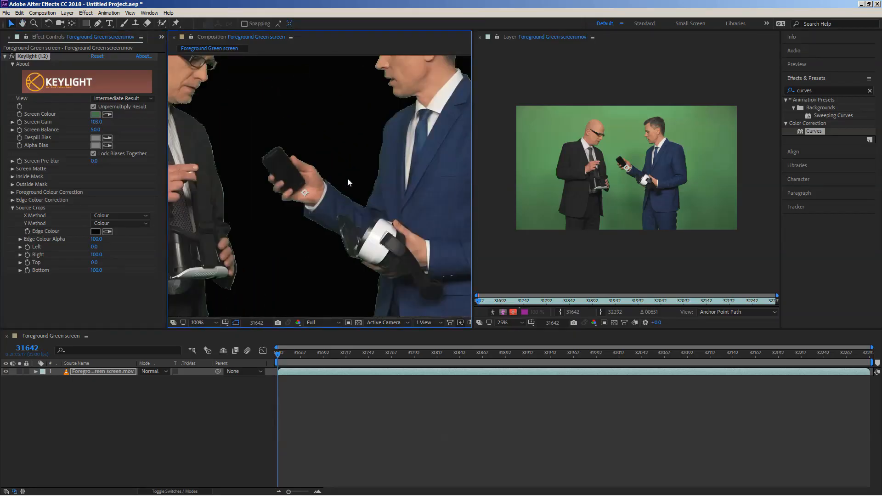
left_click_drag(396, 149, 321, 205)
key("v")
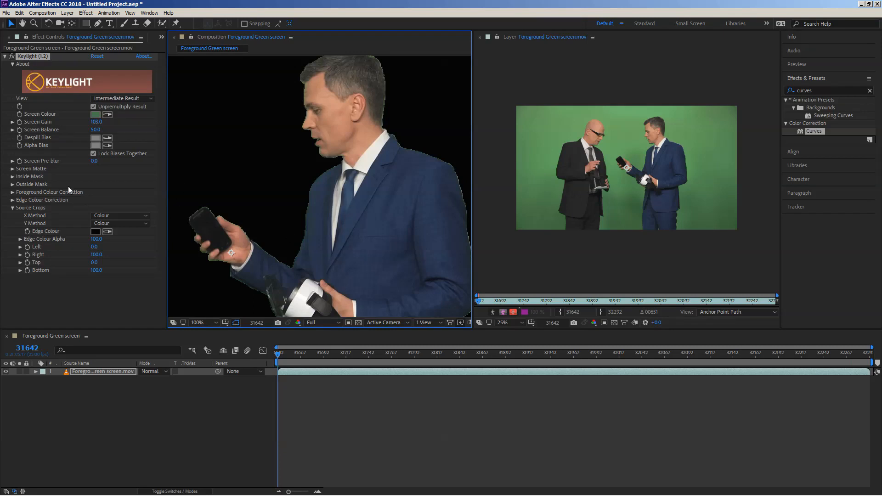
- Collapse Keylight's Source Crops and the Clip Black and Clip White sliders, and expand Screen Matte's Screen Shrink/Grow slider
left_click(13, 208)
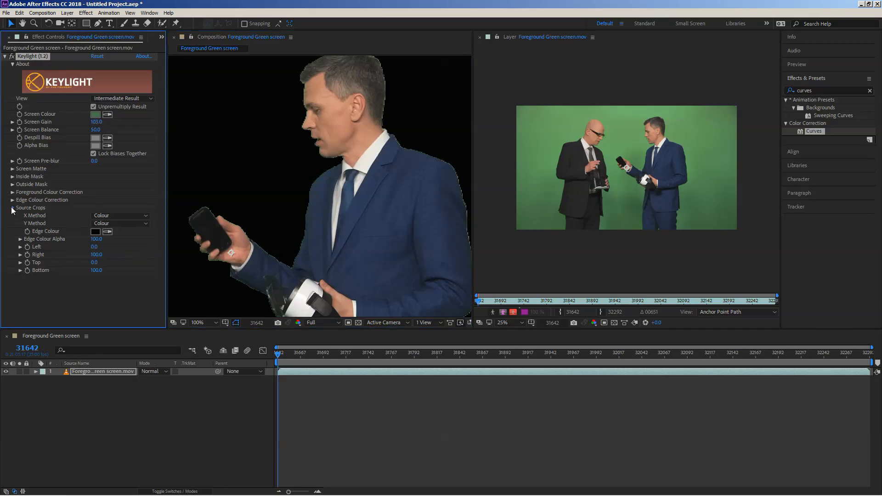
left_click(12, 168)
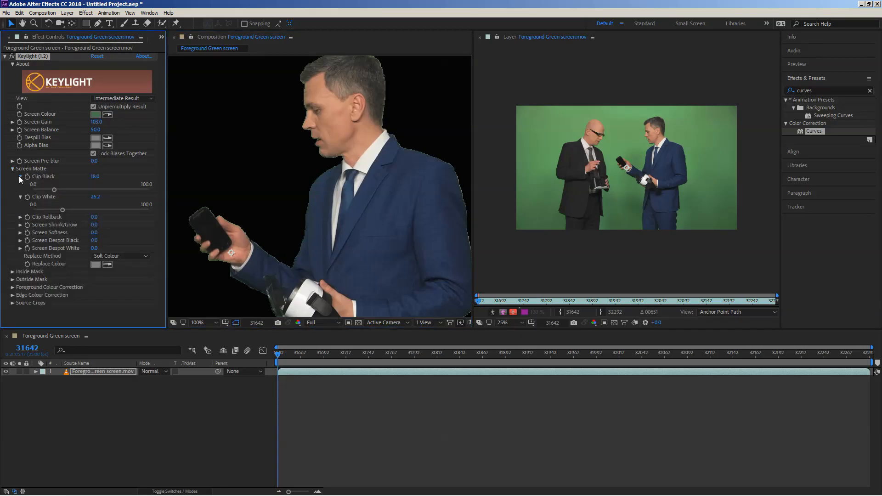
left_click(21, 176)
left_click(20, 184)
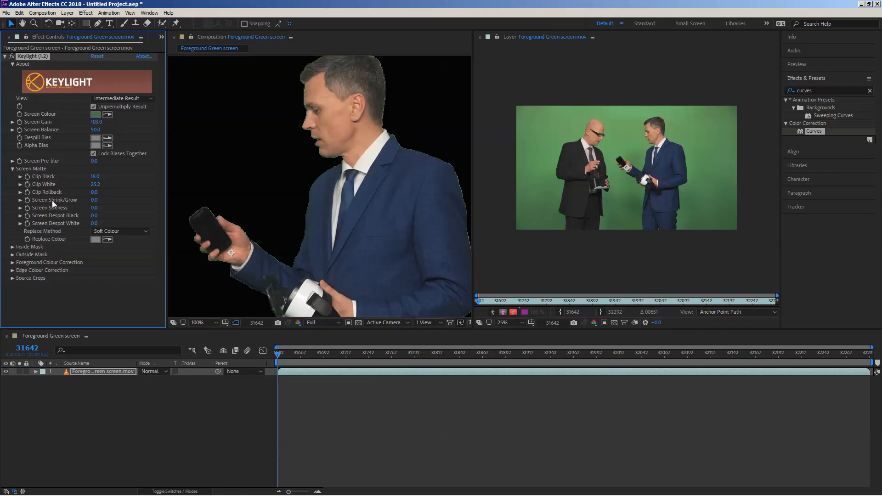
left_click(20, 201)
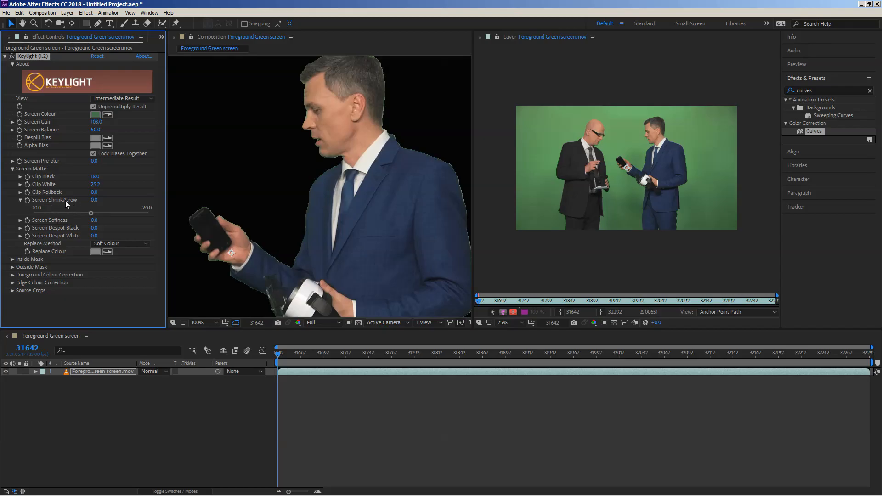
- Search the effects library for "matte" and clear the search
left_click(814, 91)
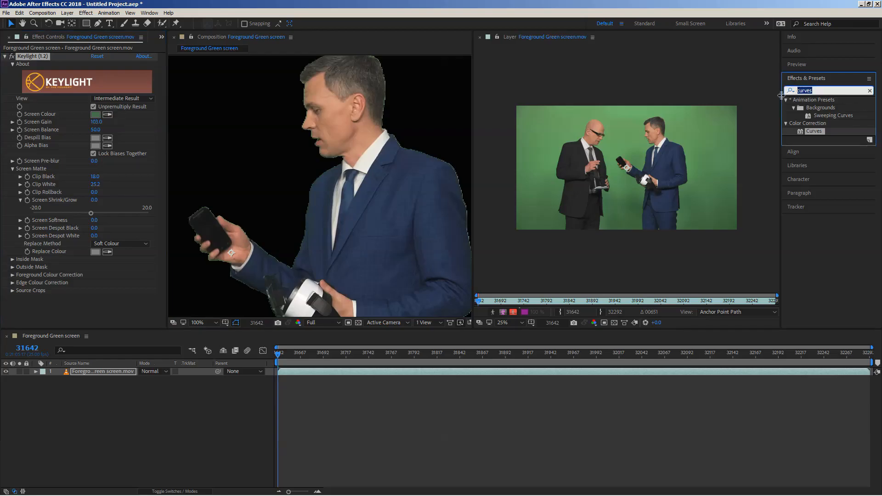
type("matte")
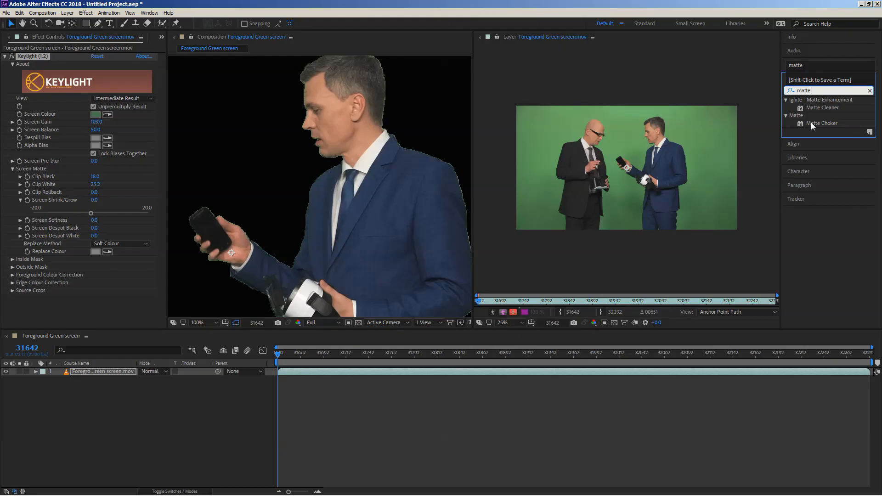
left_click(869, 91)
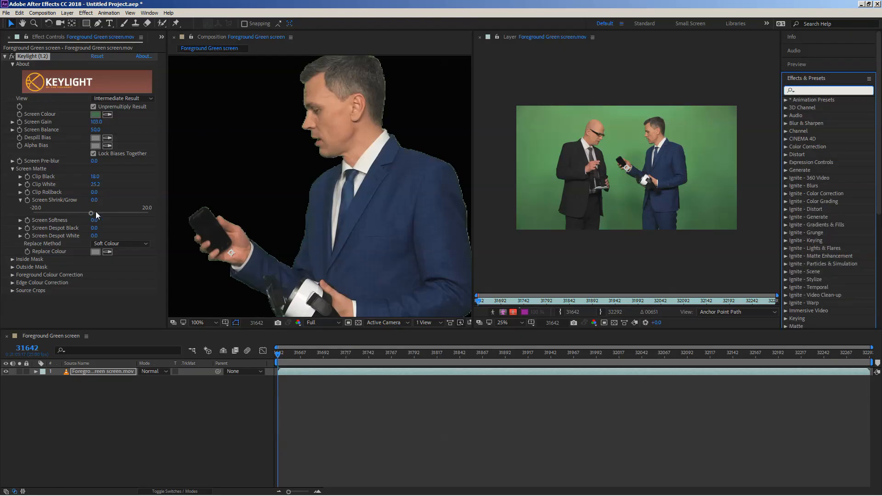
- Raise Keylight's Screen Shrink/Grow to 11.8 to widen the matte into a green outline around both men
left_click_drag(89, 213, 116, 213)
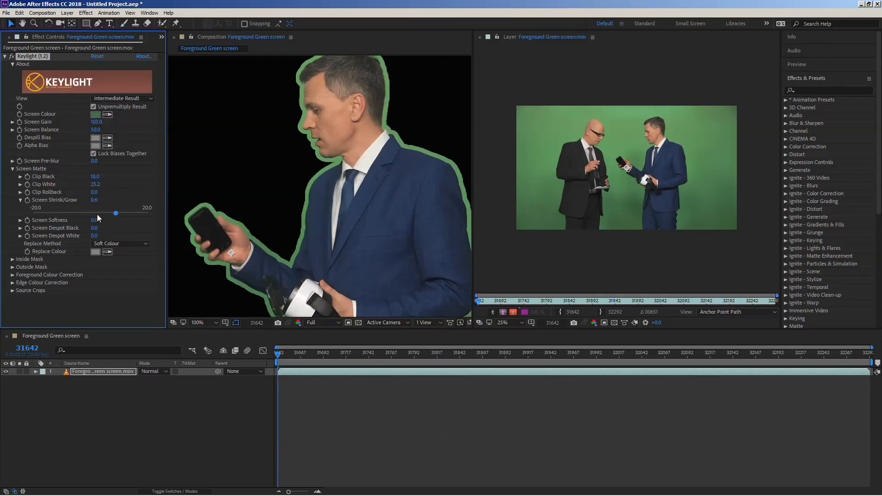
left_click(250, 147)
scroll(250, 147, "down", 1)
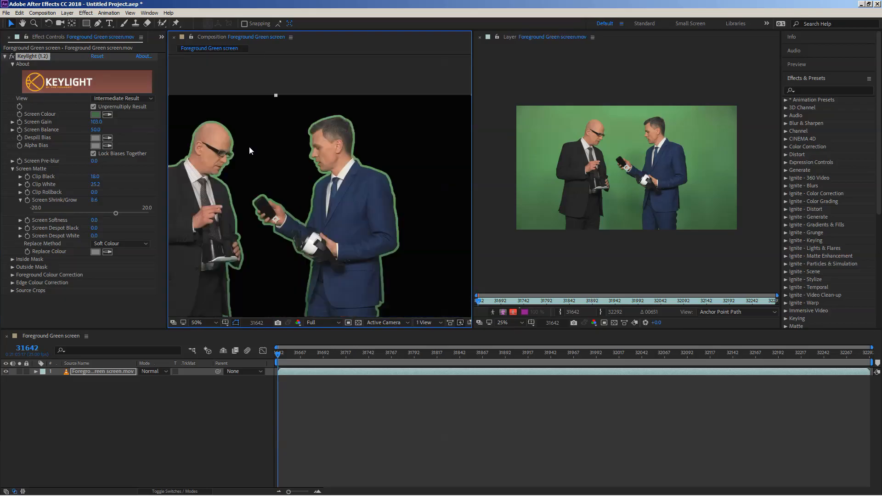
left_click_drag(248, 167, 316, 123)
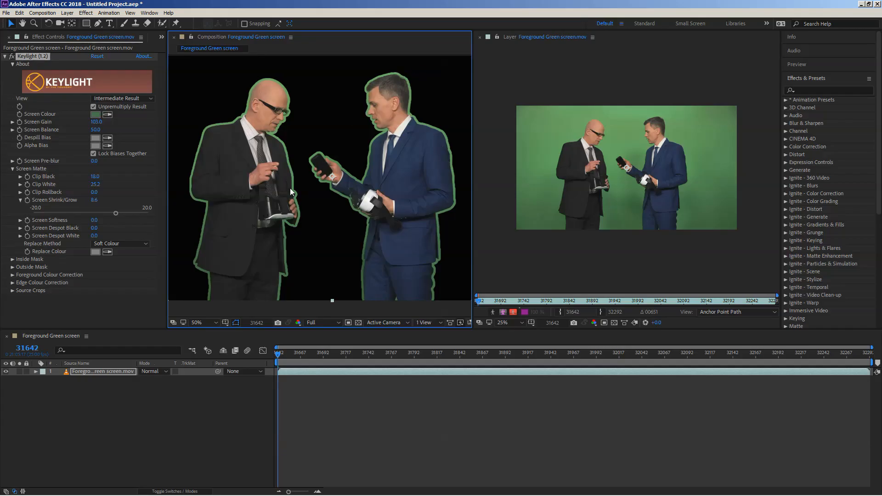
mouse_move(115, 214)
left_mouse_down()
mouse_move(150, 211)
mouse_move(125, 213)
left_mouse_up()
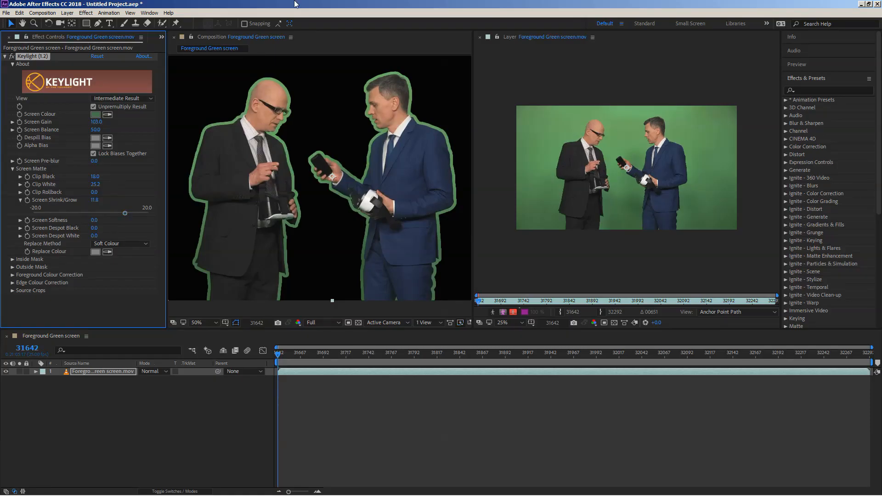
key("comma")
key("comma")
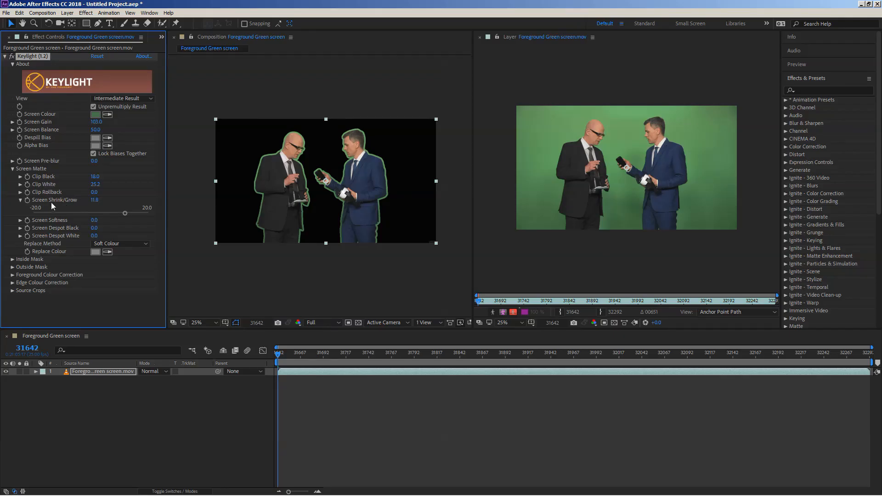
- Collapse the first Keylight effect and add a second Keylight (1.2) effect below it
left_click(21, 200)
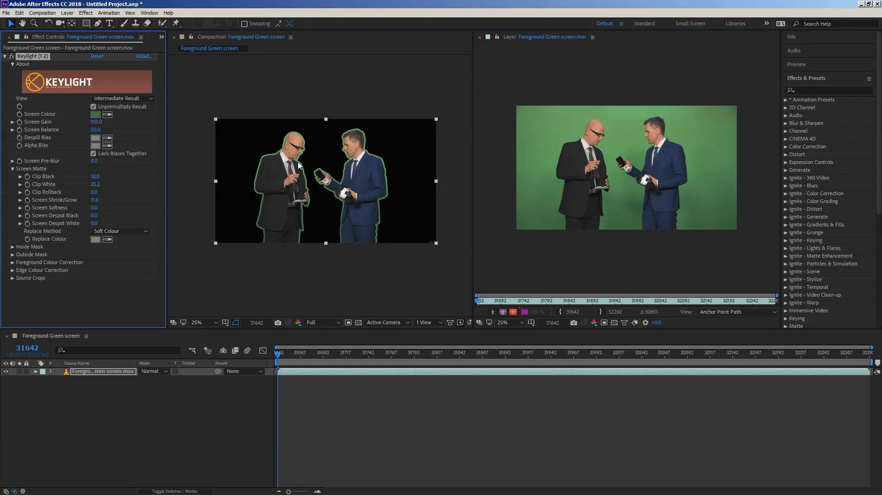
left_click(5, 56)
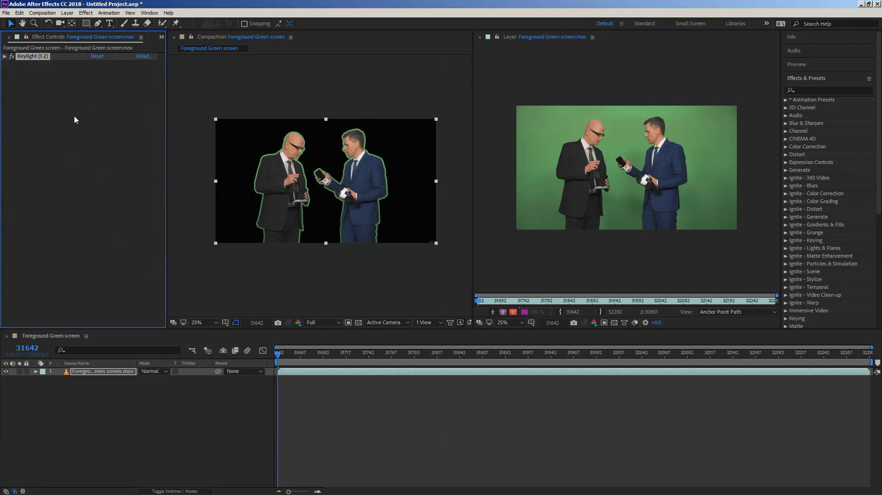
left_click(804, 89)
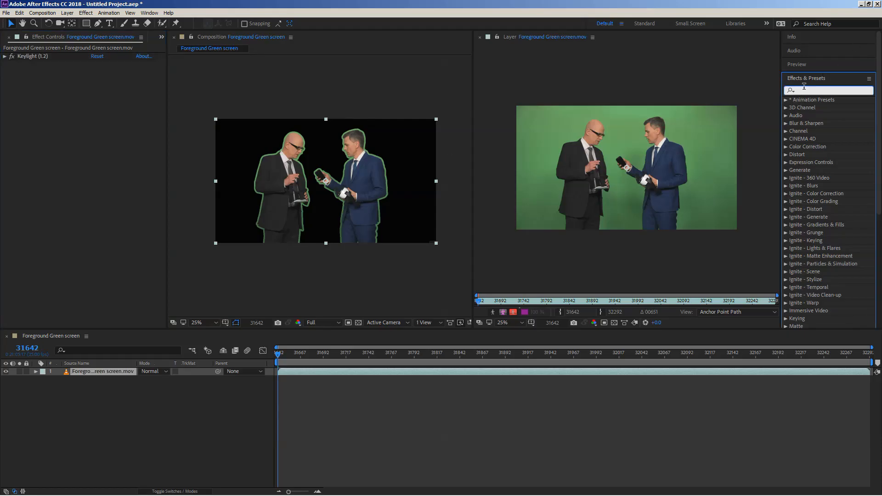
type("keylight")
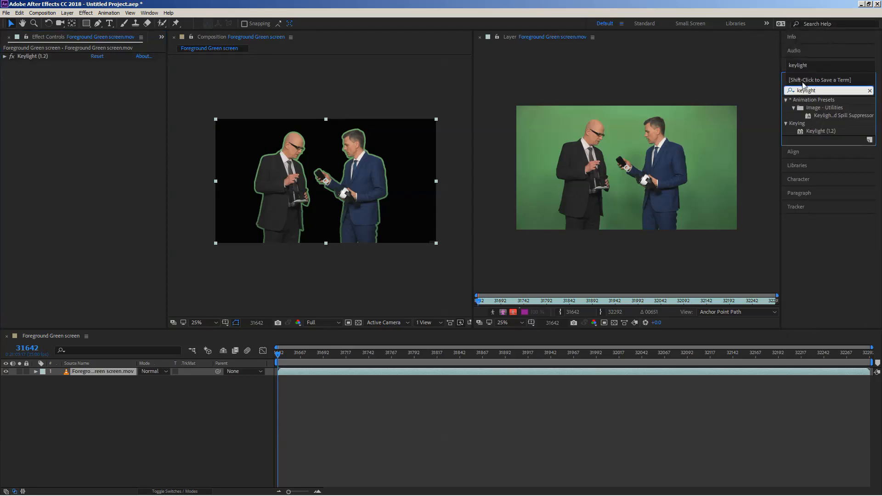
left_click_drag(821, 131, 50, 78)
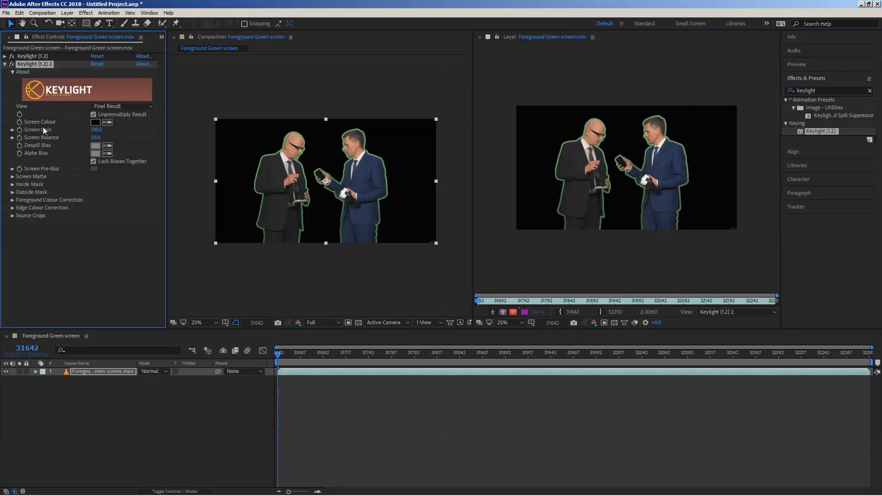
- Set the layer viewer to show the output of the first Keylight (1.2) and frame the men's hands at 100%
left_click(737, 313)
left_click(727, 361)
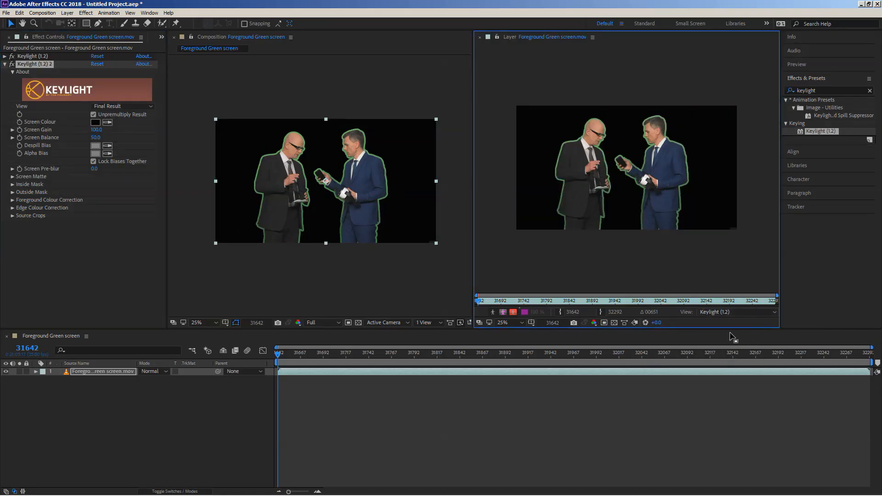
left_click(719, 313)
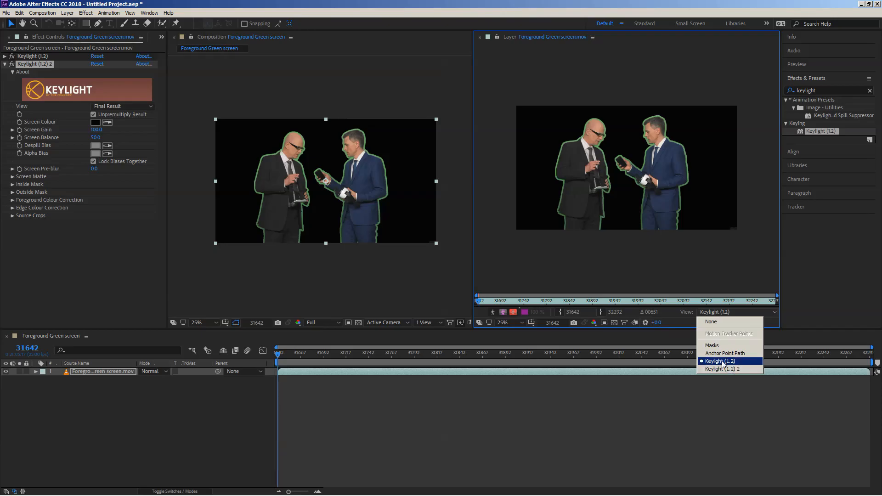
left_click(723, 362)
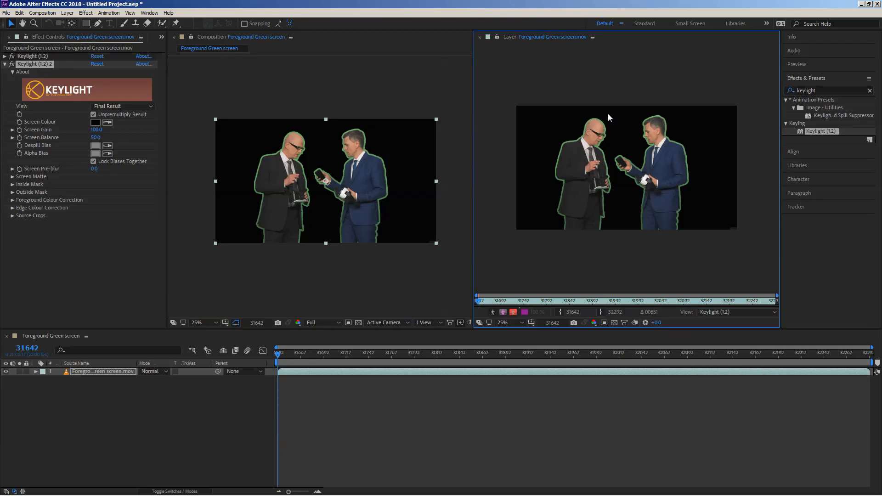
left_click(716, 314)
left_click(715, 361)
scroll(639, 159, "up", 4)
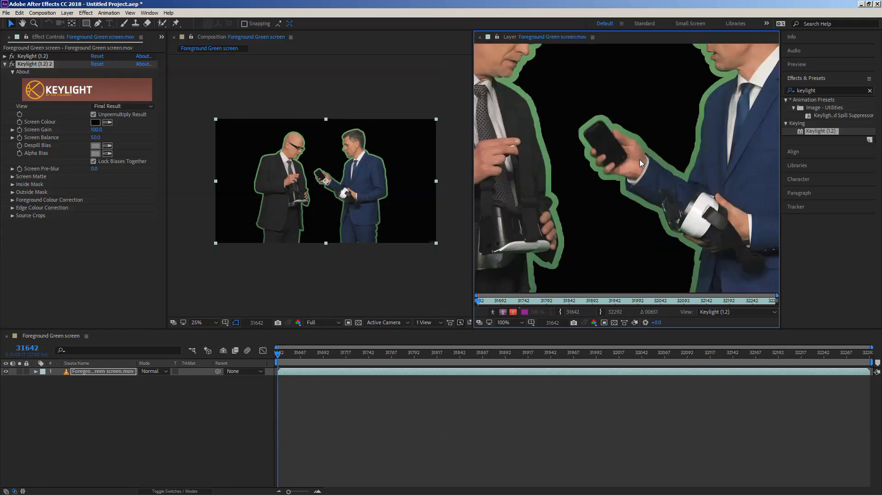
- Switch the second Keylight's view to Intermediate Result and sample its Screen Colour from the green outline near the blue-suited man's forearm
left_click(112, 103)
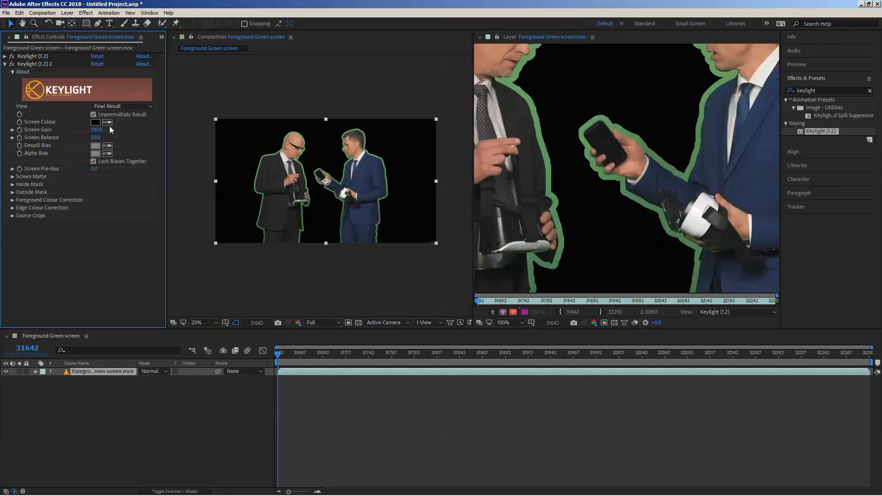
left_click(117, 106)
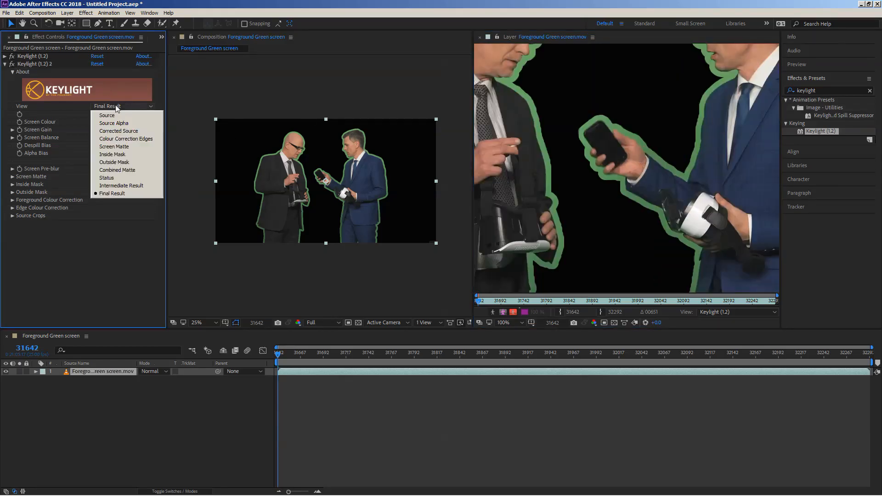
left_click(119, 187)
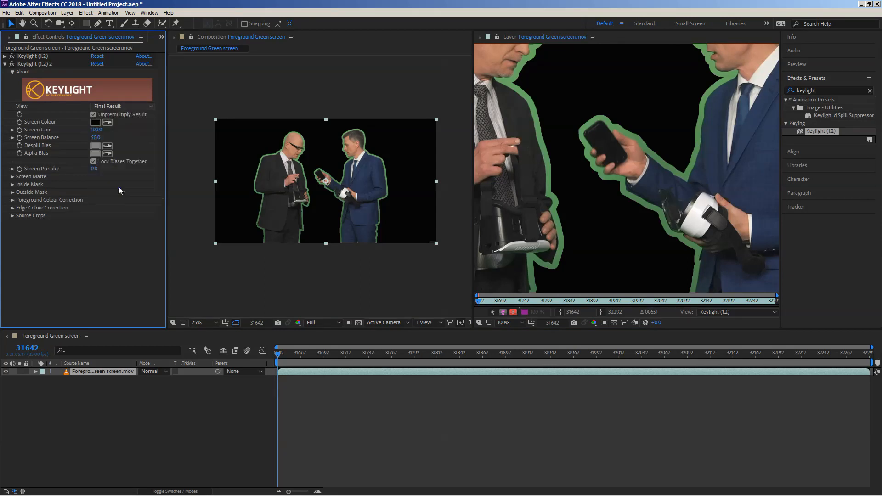
left_click(107, 122)
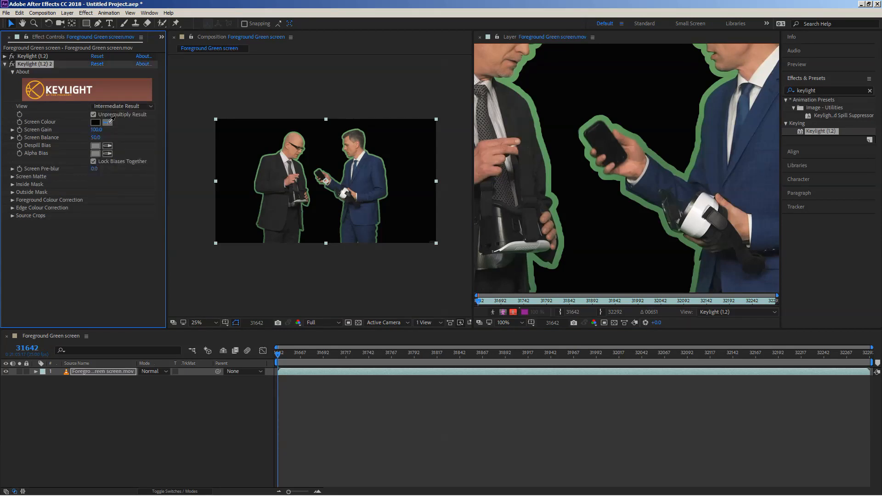
left_click(648, 142)
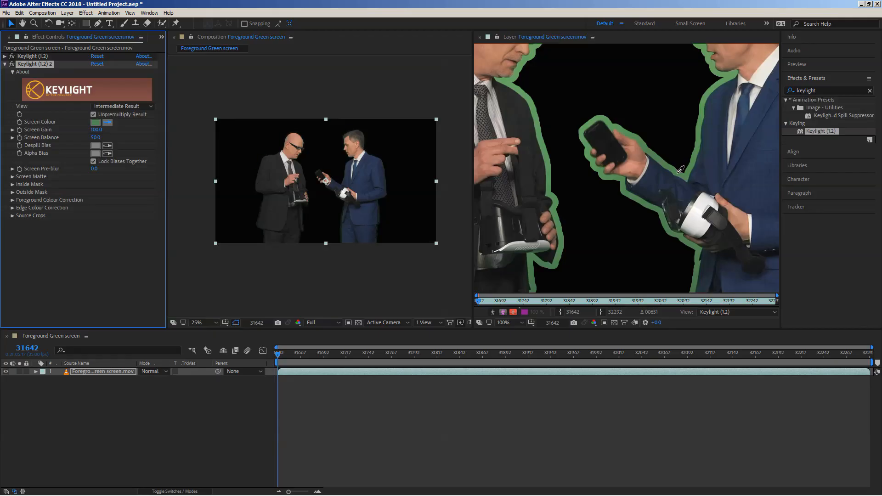
- Display the composition's alpha channel and inspect the matte edges around the blue-suited man's jacket hem and legs
left_click(136, 107)
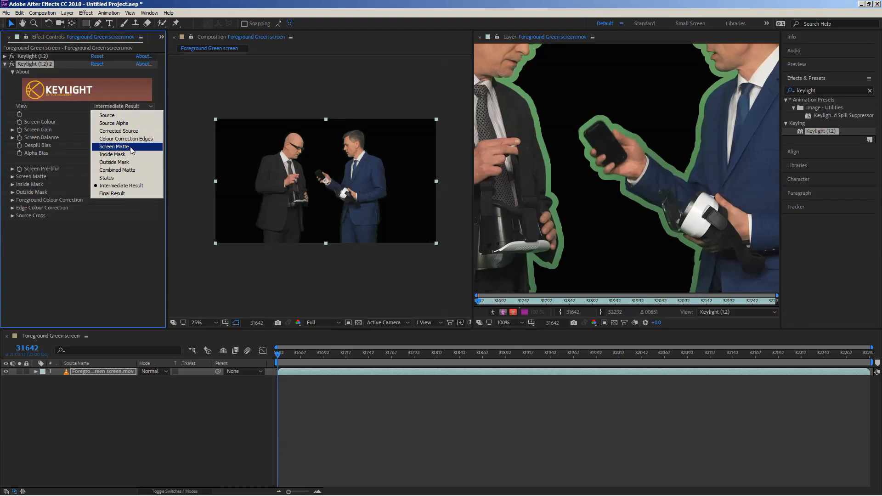
left_click(199, 3)
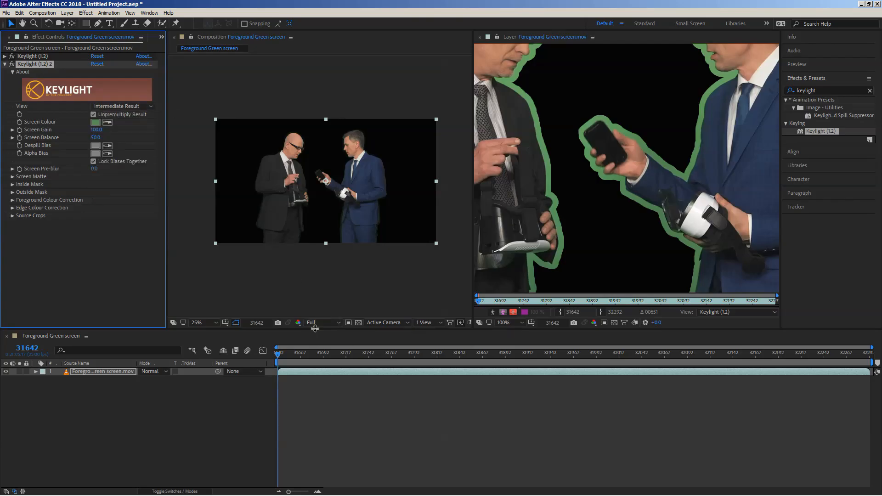
left_click(298, 323)
left_click(307, 360)
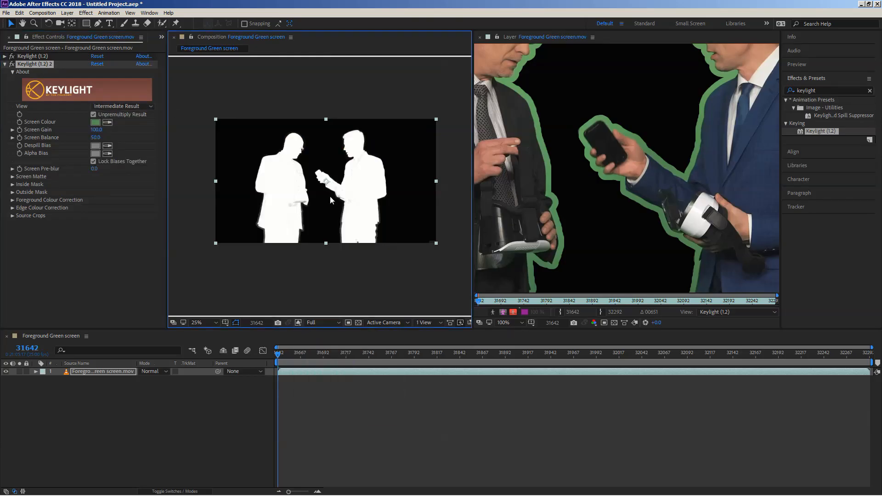
scroll(330, 194, "up", 4)
left_click_drag(354, 211, 252, 63)
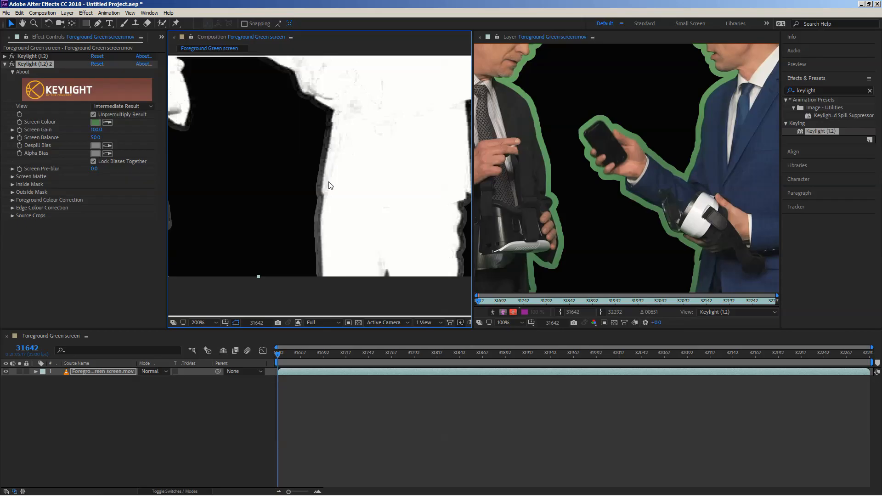
scroll(329, 185, "up", 1)
scroll(361, 189, "down", 1)
key("space")
left_click_drag(378, 172, 329, 193)
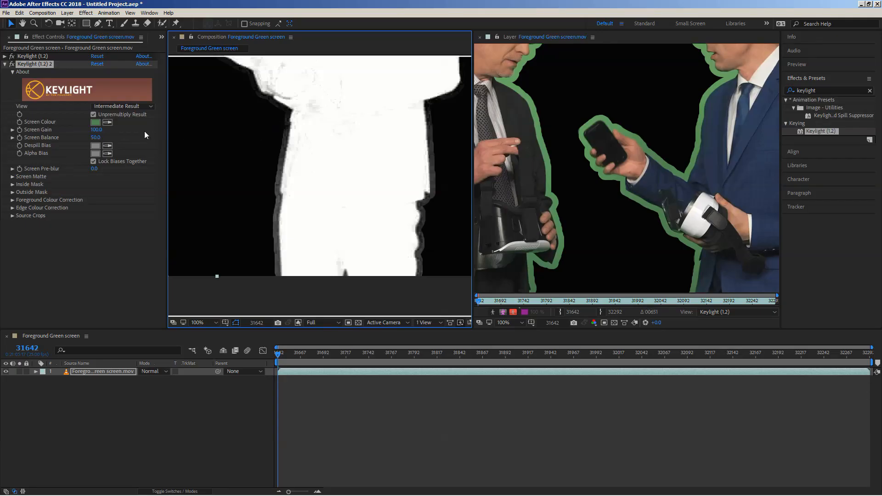
- Resample the second Keylight's Screen Colour at the dark edge between the blue-suited man's forearm and the VR headset
left_click(107, 123)
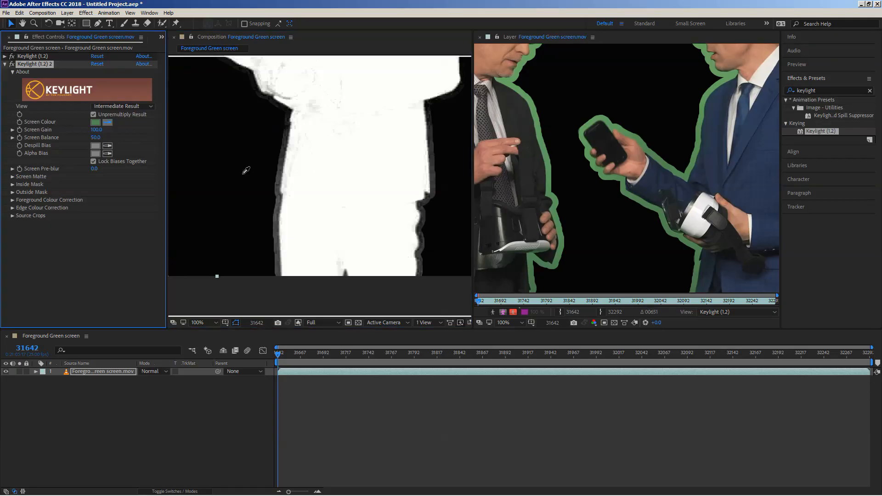
left_click(666, 210)
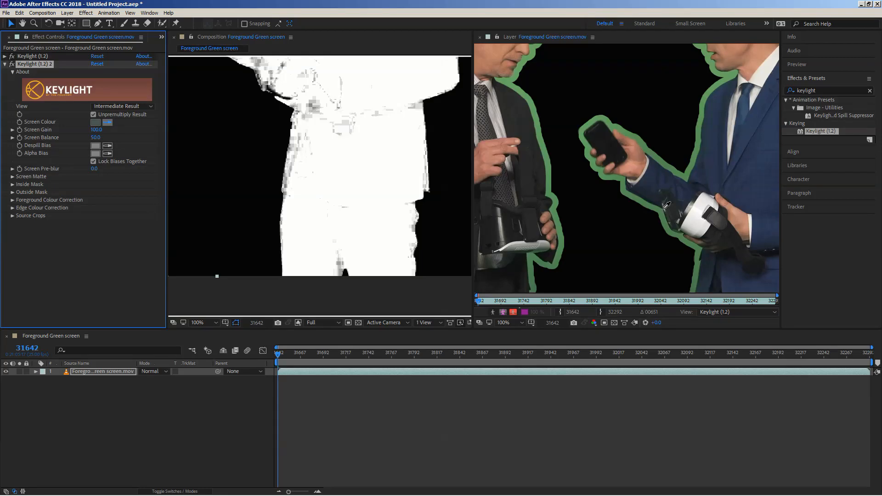
left_click(664, 207)
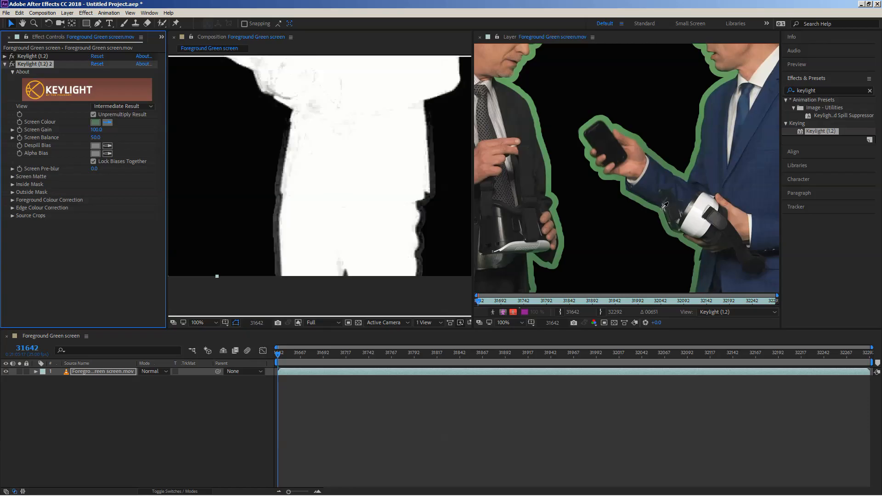
left_click(685, 232)
- Magnify the green outline beneath the headset to 800% in the layer viewer, sample Screen Colour beside the fingertip, and check the man's matte
scroll(682, 236, "up", 5)
key("h")
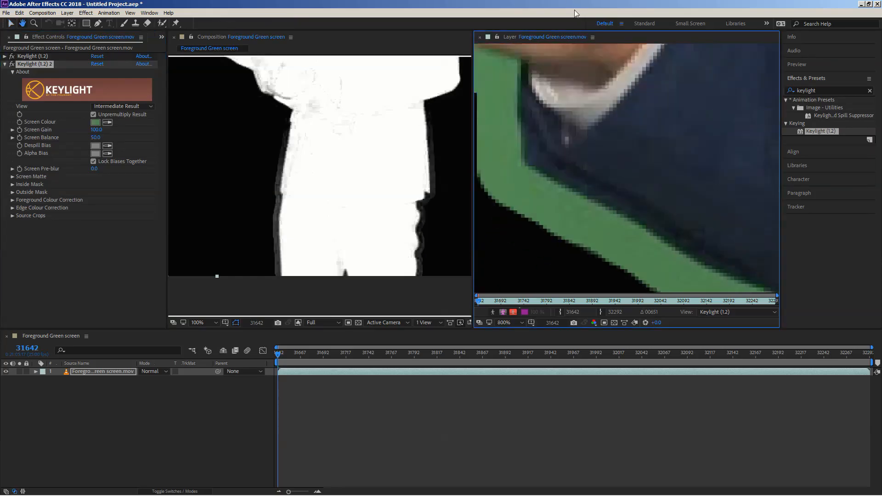
left_click_drag(572, 162, 520, 19)
left_click_drag(772, 272, 548, 116)
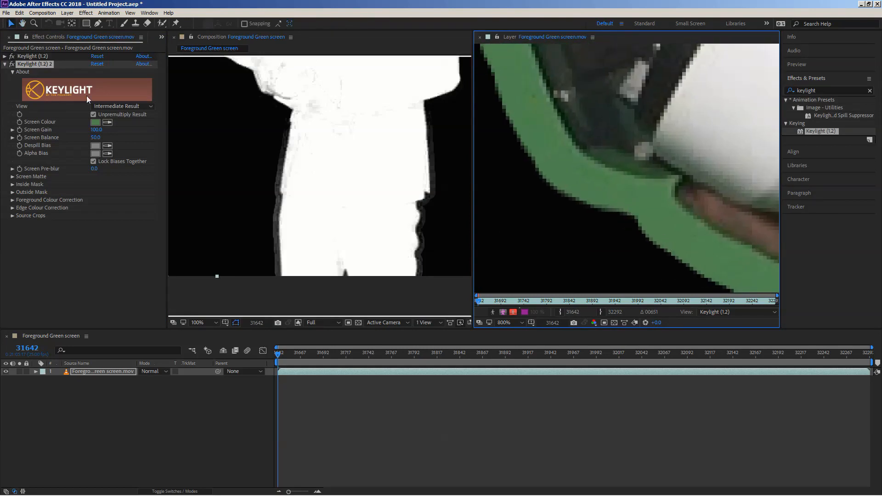
left_click(107, 123)
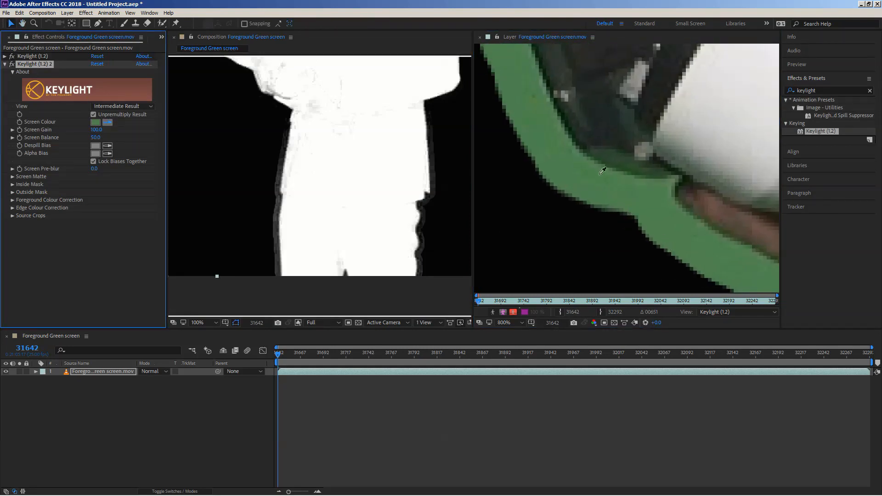
left_click(674, 184)
key("space")
mouse_move(360, 158)
left_mouse_down()
mouse_move(356, 315)
mouse_move(361, 185)
mouse_move(365, 219)
mouse_move(380, 209)
left_mouse_up()
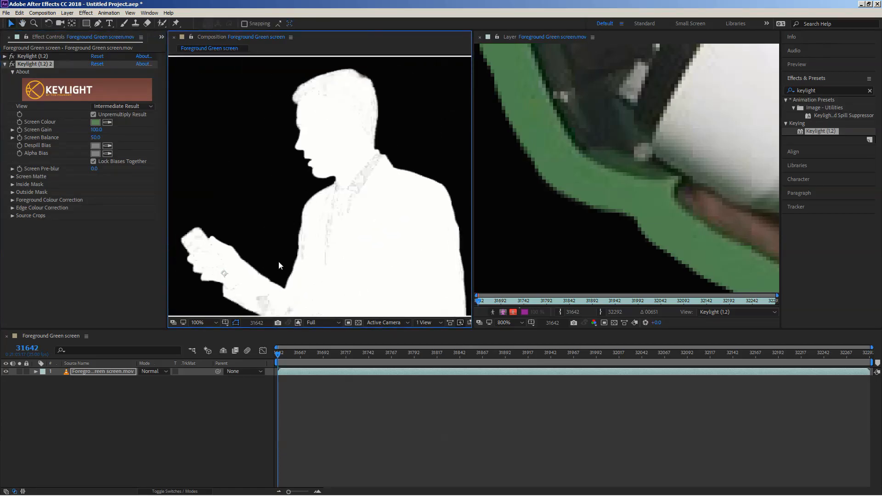
key("space")
left_click_drag(305, 301, 295, 131)
left_click_drag(302, 281, 307, 107)
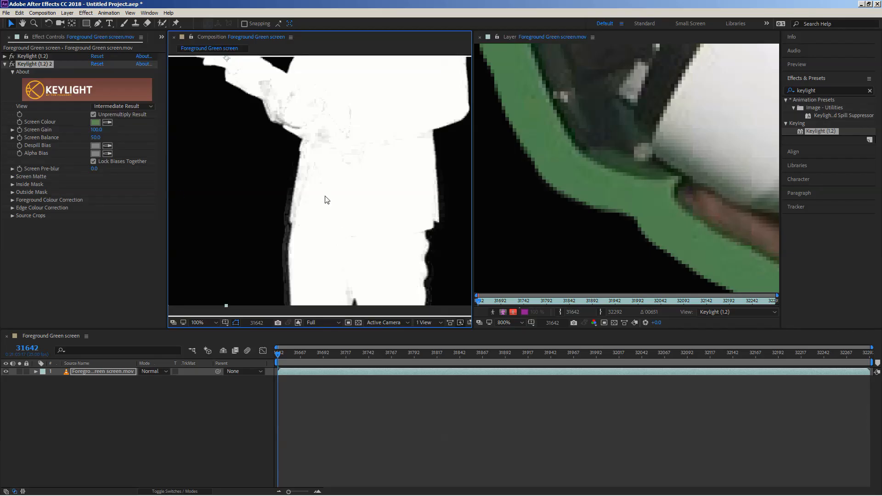
- Raise the second Keylight's Clip Black to 20 in the Screen Matte settings while watching the jacket edge at 200%
left_click(12, 177)
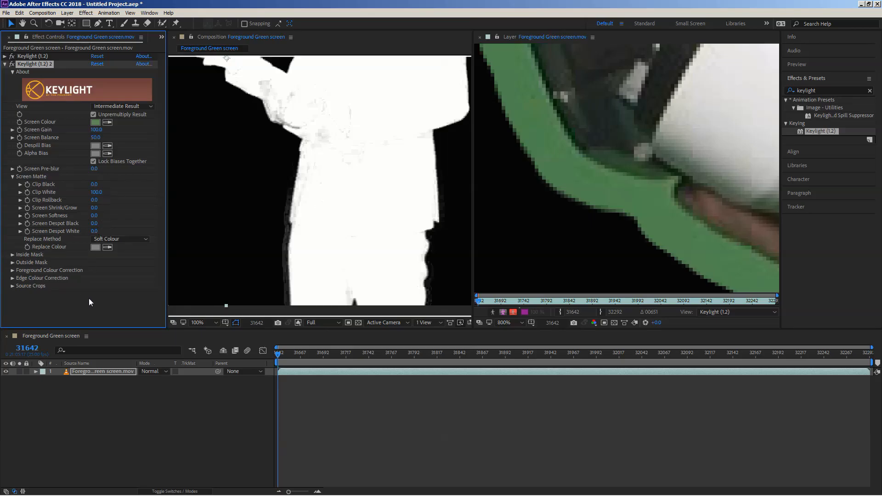
left_click(20, 185)
scroll(269, 208, "up", 1)
left_click_drag(267, 181, 278, 133)
left_click(20, 205)
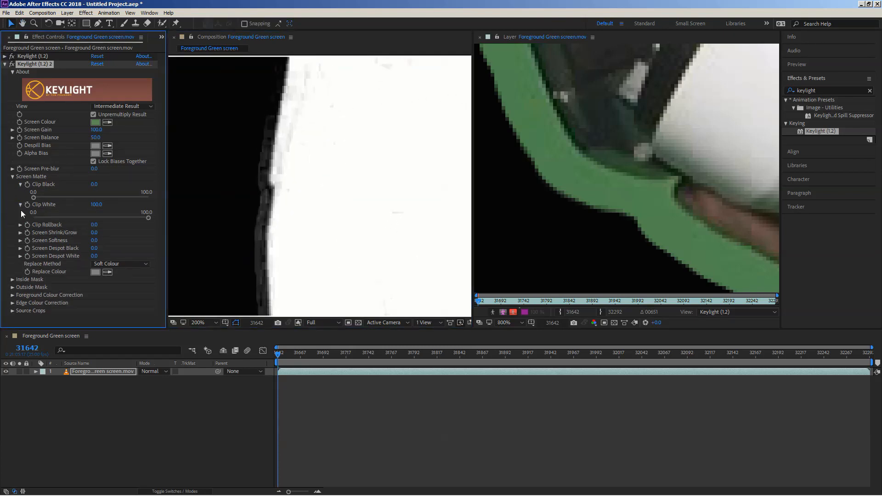
left_click(20, 206)
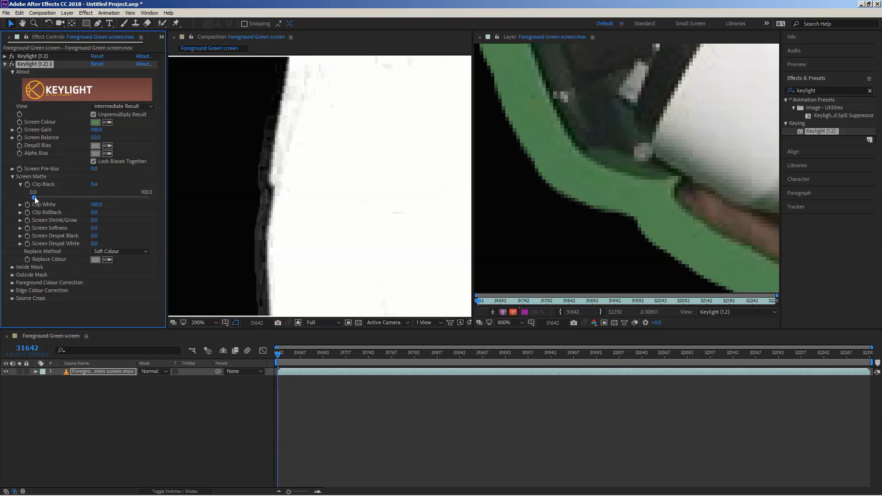
left_click_drag(34, 196, 37, 196)
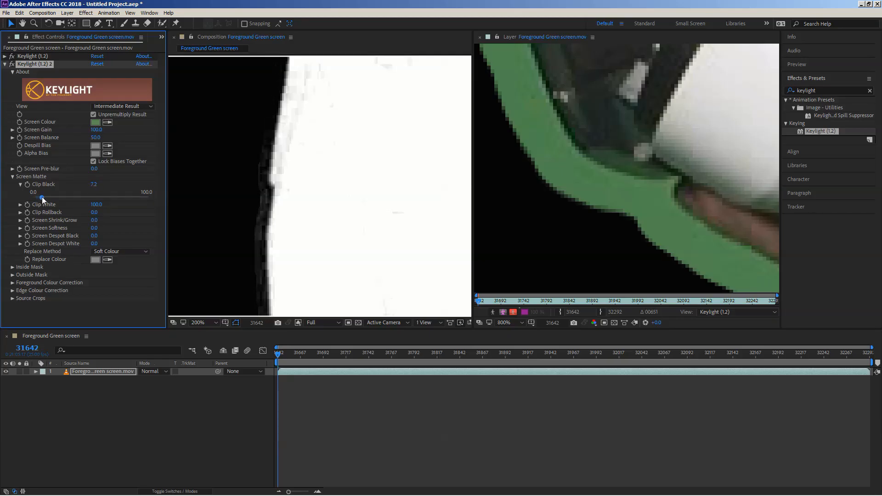
left_click_drag(52, 197, 54, 197)
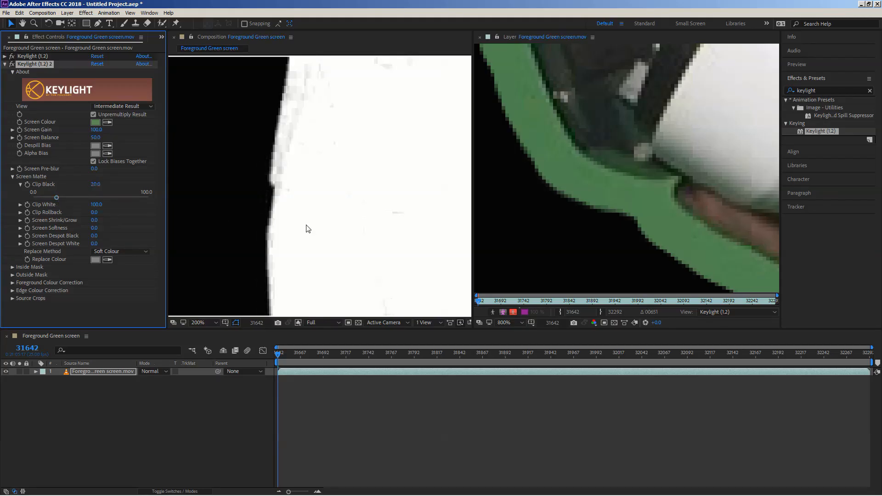
- Frame both men's matte at 50% and lower the second Keylight's Clip White to 62
scroll(423, 175, "down", 2)
left_click_drag(413, 136, 402, 205)
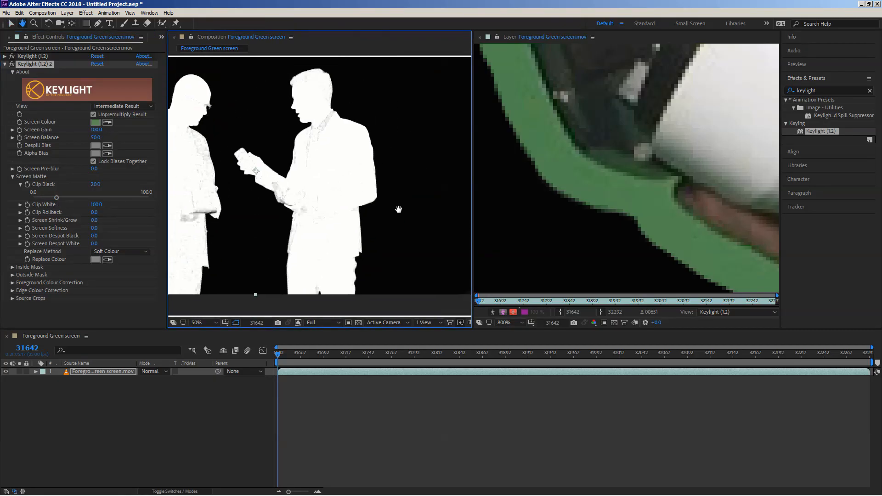
left_click(20, 205)
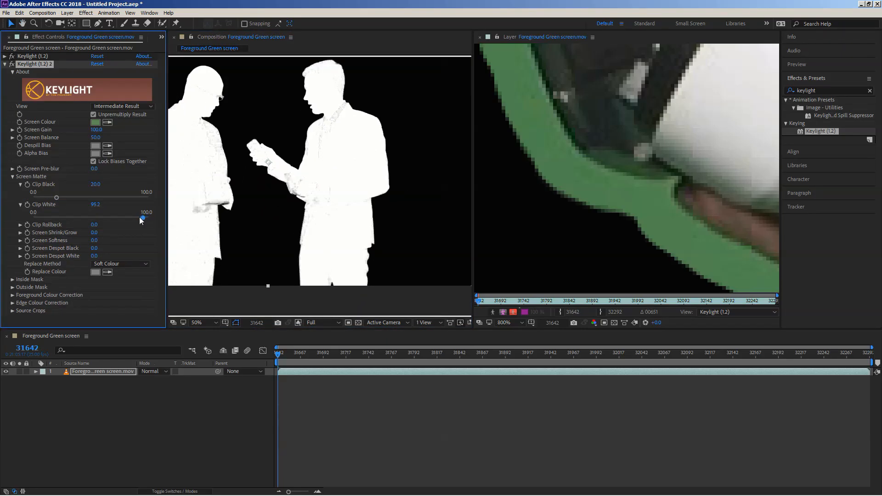
mouse_move(140, 217)
left_mouse_down()
mouse_move(129, 217)
mouse_move(150, 215)
left_mouse_up()
left_click_drag(139, 217, 111, 217)
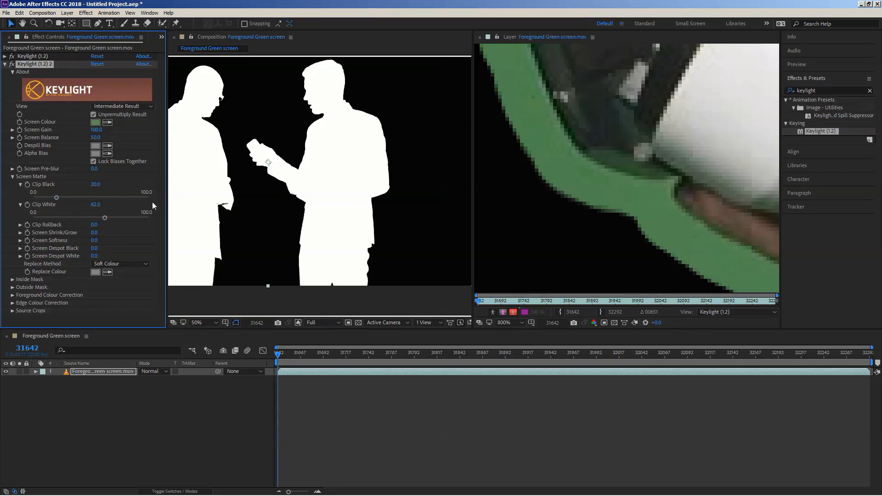
- Show the composition in RGB and examine the blue-suited man's jacket edges at 100%
left_click(299, 323)
left_click(306, 331)
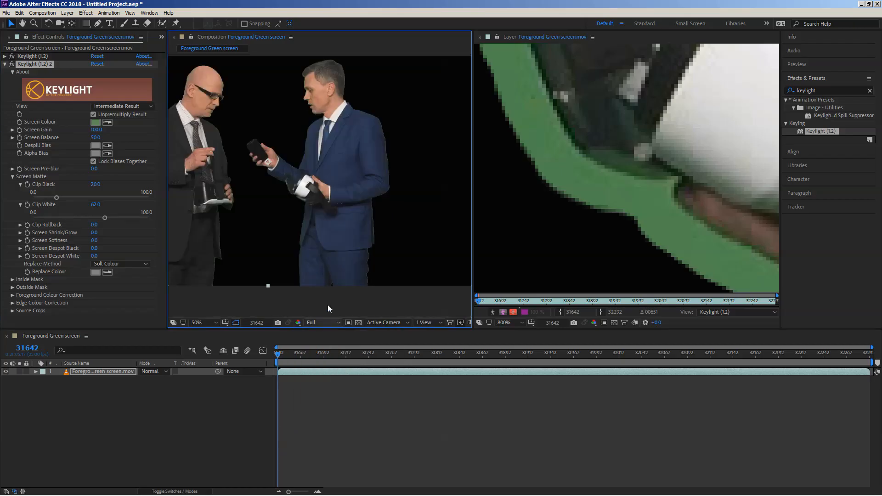
scroll(363, 177, "up", 1)
key("space")
left_click_drag(394, 203, 340, 234)
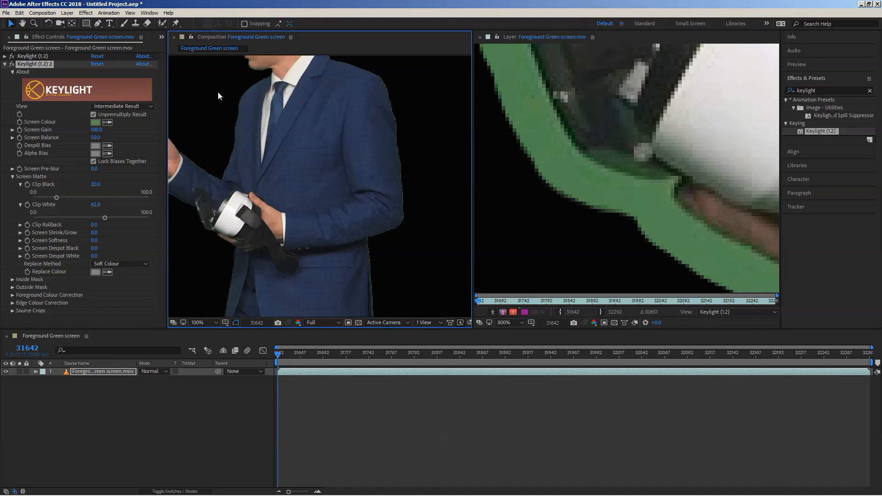
- Try the Clip Rollback adjustment and restore Clip Black and Clip Rollback to 0 and Clip White to 100, collapsing their sliders
left_click(20, 225)
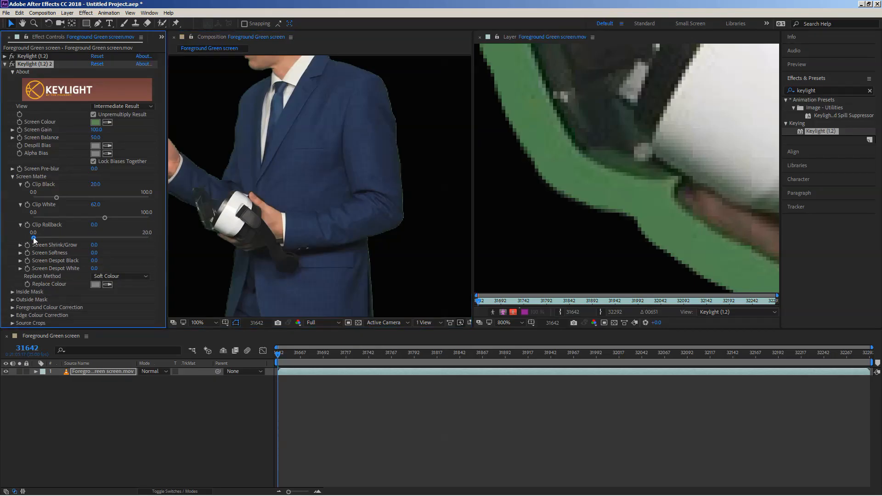
left_click_drag(33, 237, 120, 238)
left_click_drag(57, 198, 23, 198)
left_click_drag(105, 218, 27, 236)
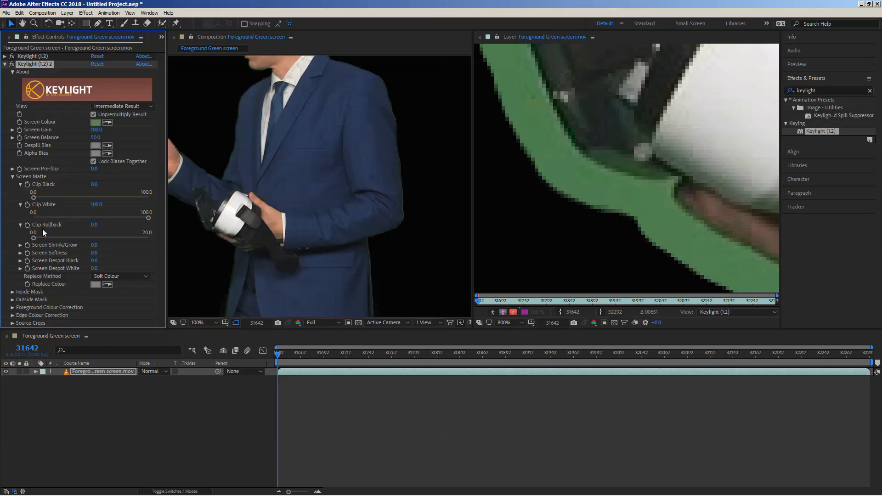
left_click(21, 184)
left_click(21, 192)
left_click(20, 200)
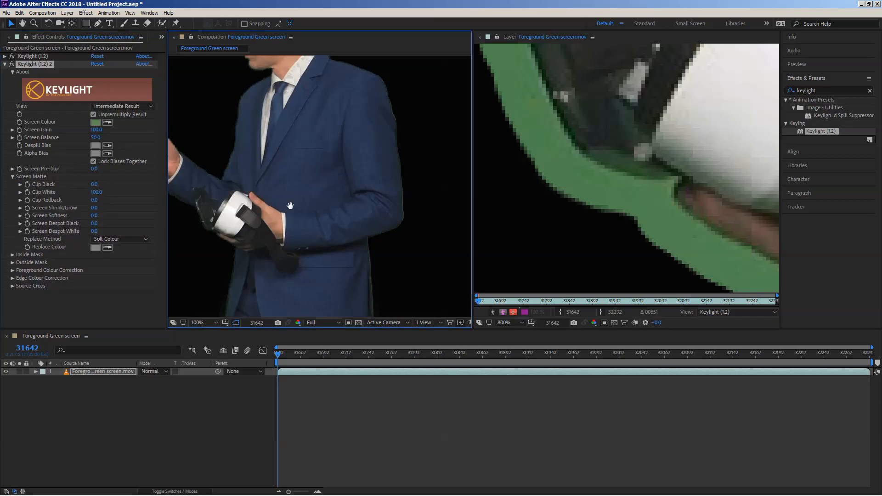
- Display the composition's alpha channel and sample the second Keylight's Screen Colour from the darker green corner where the outline meets the fingertip
scroll(290, 205, "down", 5)
left_click(298, 323)
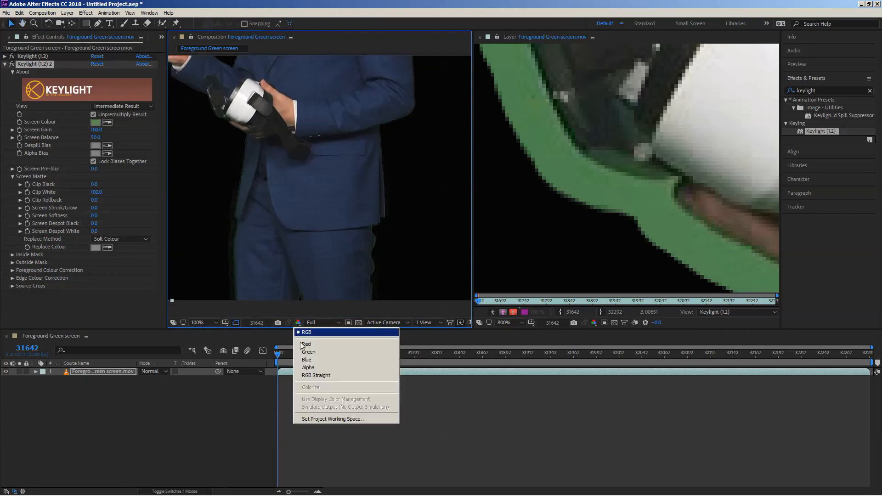
left_click(305, 365)
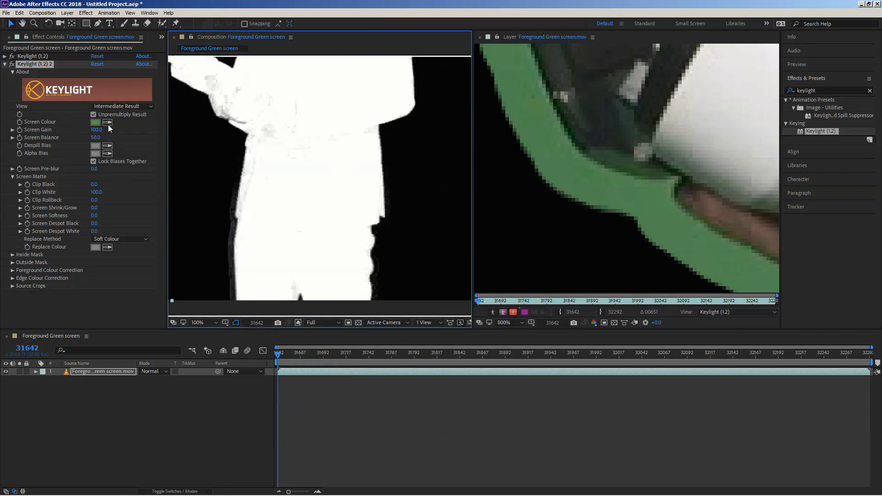
left_click(107, 123)
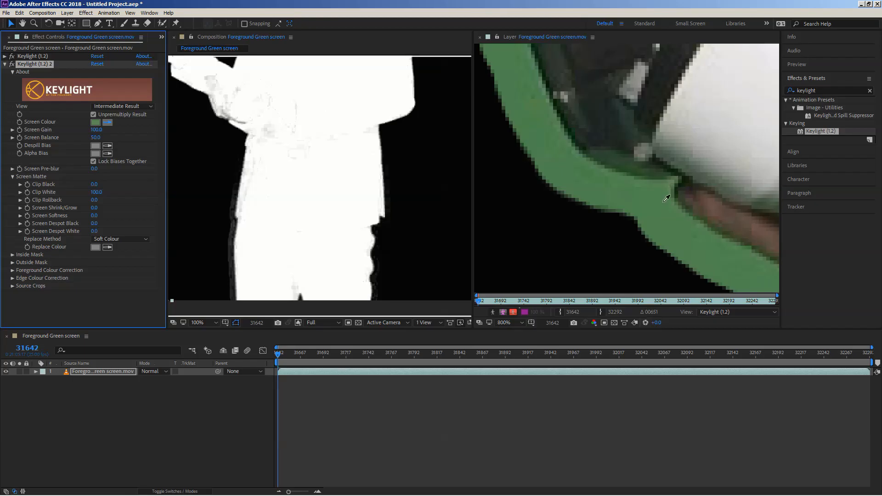
left_click(675, 179)
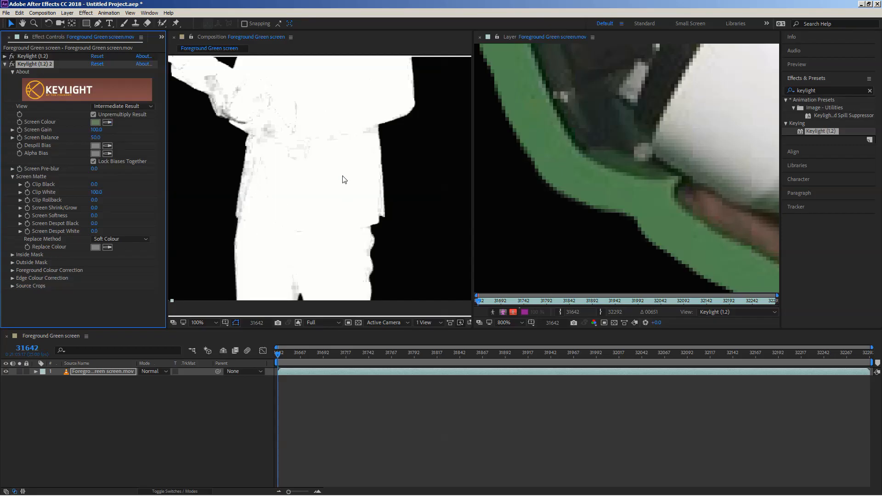
- Set the second Keylight's Clip White to 26 and frame both men's matte at 50%
key("h")
left_click_drag(344, 193, 355, 373)
left_click_drag(311, 218, 284, 177)
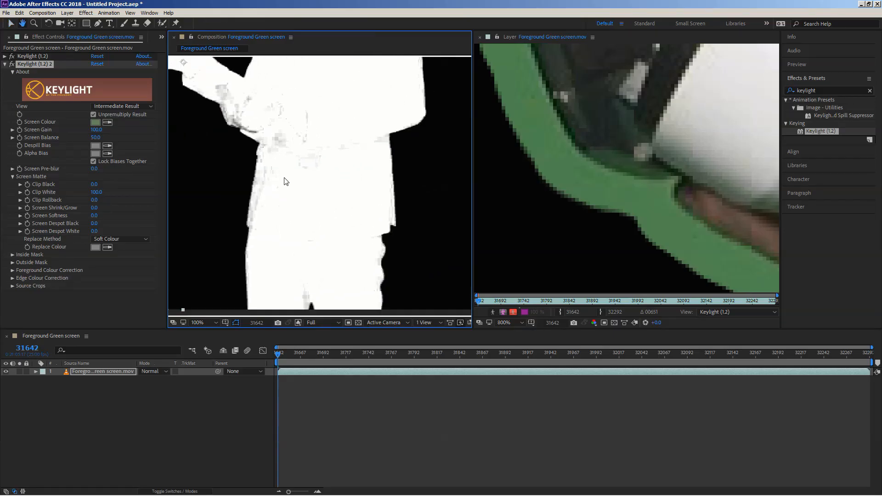
left_click(20, 192)
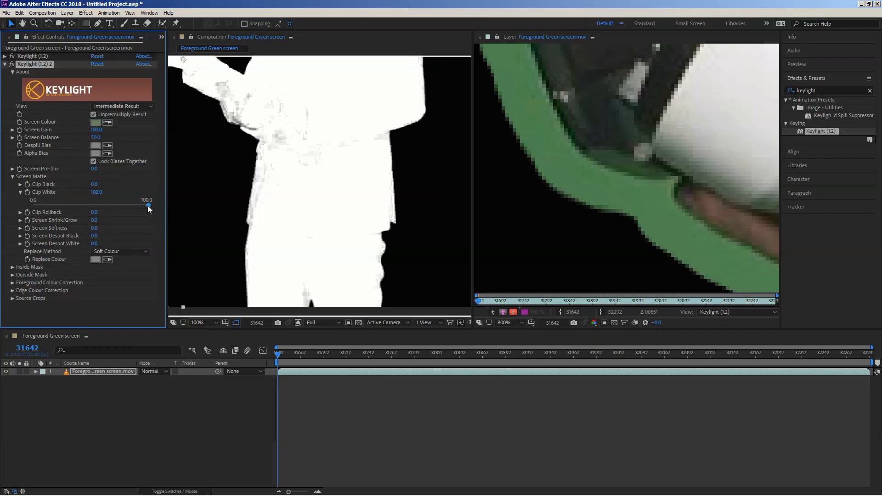
left_click_drag(147, 205, 62, 205)
scroll(268, 155, "down", 2)
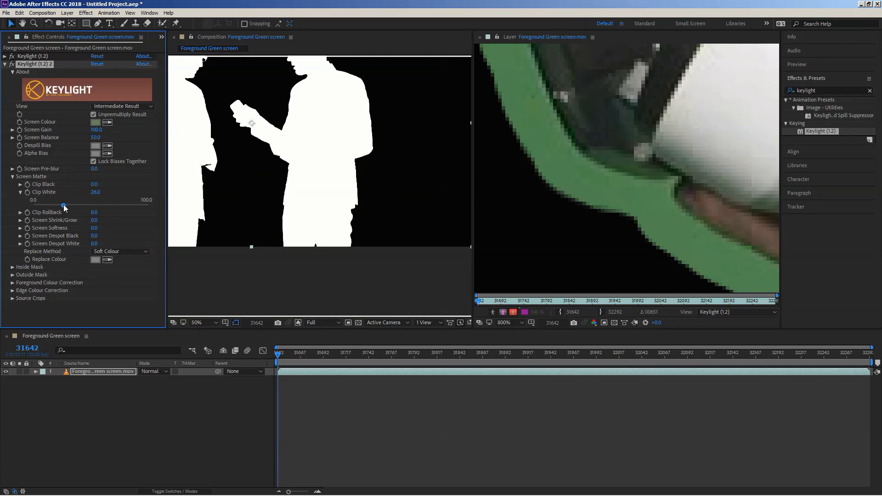
left_click_drag(306, 115, 341, 170)
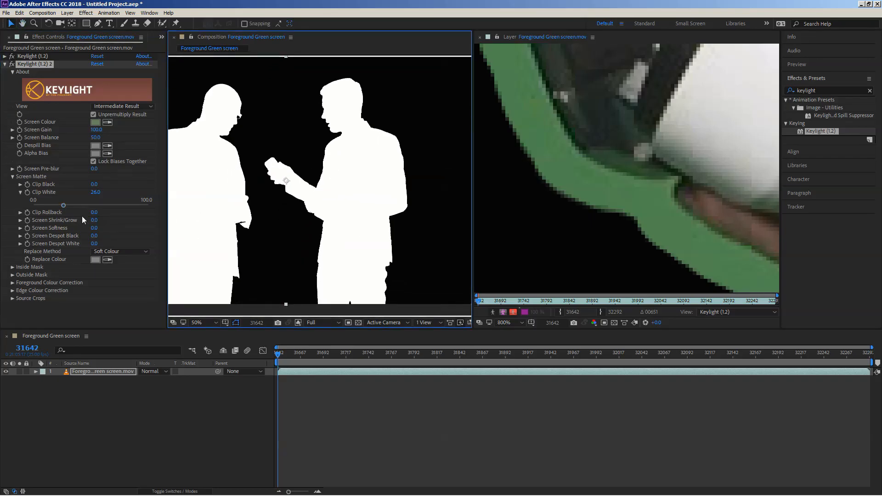
- Show the composition in RGB again and examine the blue-suited man's sleeve edge at 200%
left_click(299, 322)
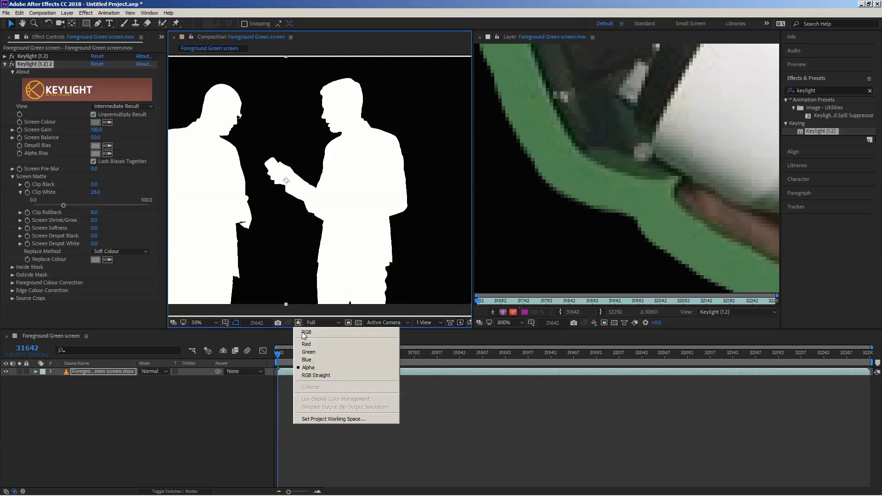
left_click(311, 333)
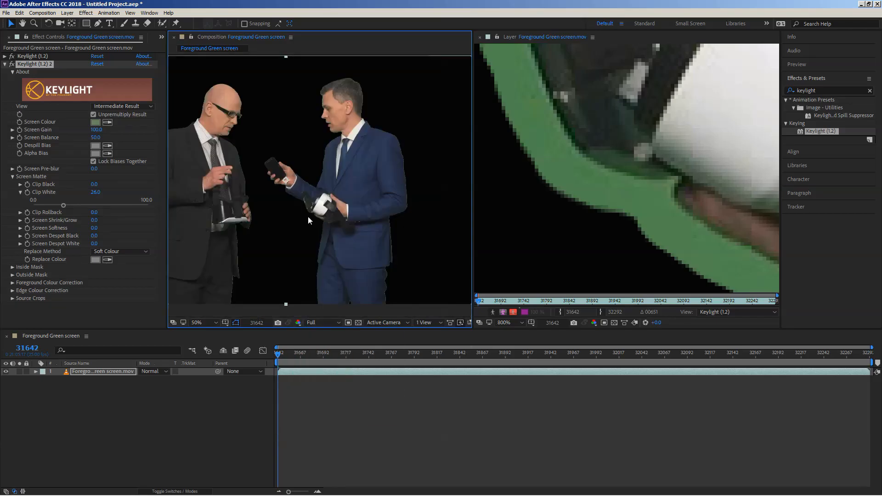
scroll(405, 178, "up", 4)
left_click_drag(394, 191, 244, 206)
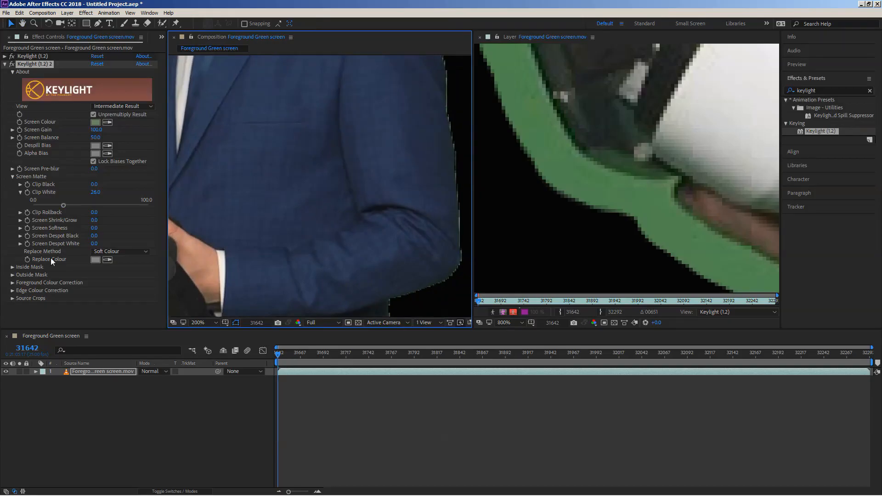
- Try raising the second Keylight's Clip Rollback, return it to 0, and view both men at 50%
left_click(20, 212)
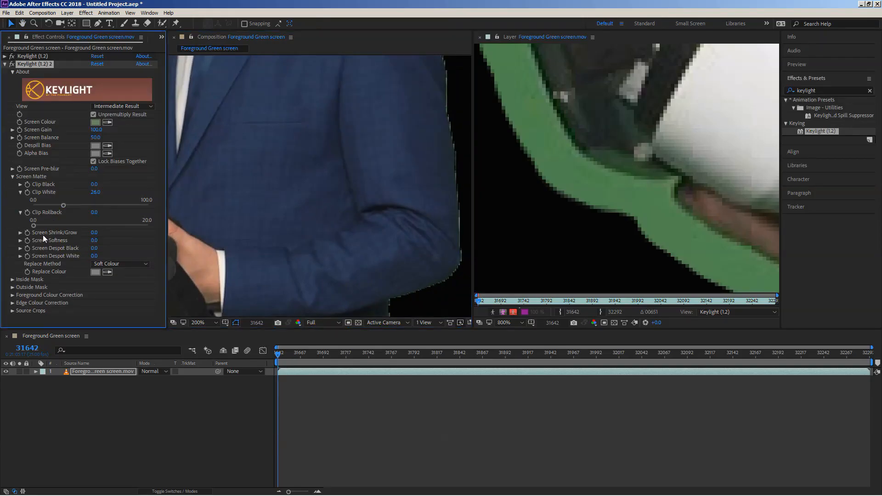
left_click_drag(34, 226, 50, 225)
left_click_drag(50, 225, 29, 227)
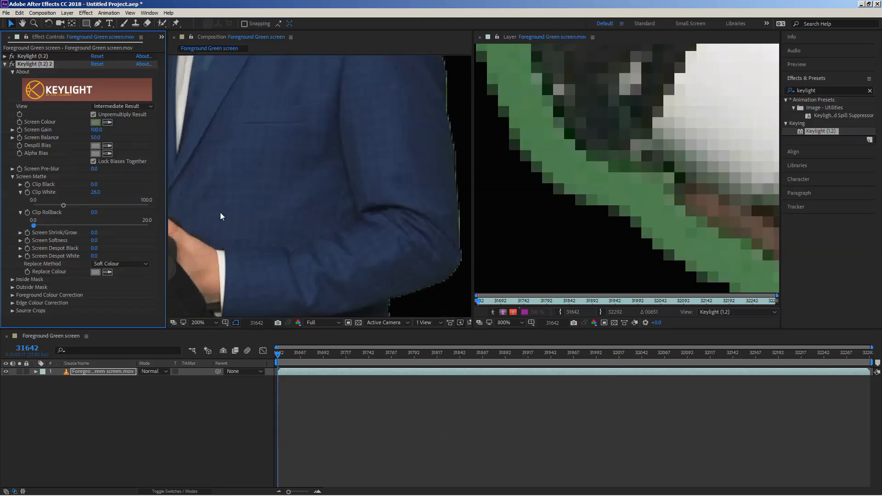
scroll(313, 176, "down", 2)
scroll(313, 180, "down", 3)
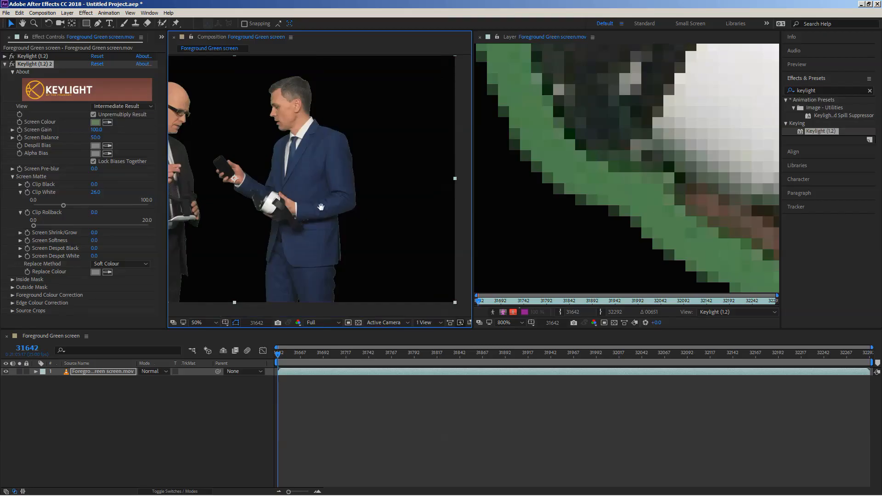
- Try a Clip Rollback of 4.8 on the second Keylight while viewing the blue-suited man's jacket at 100%
scroll(371, 153, "up", 1)
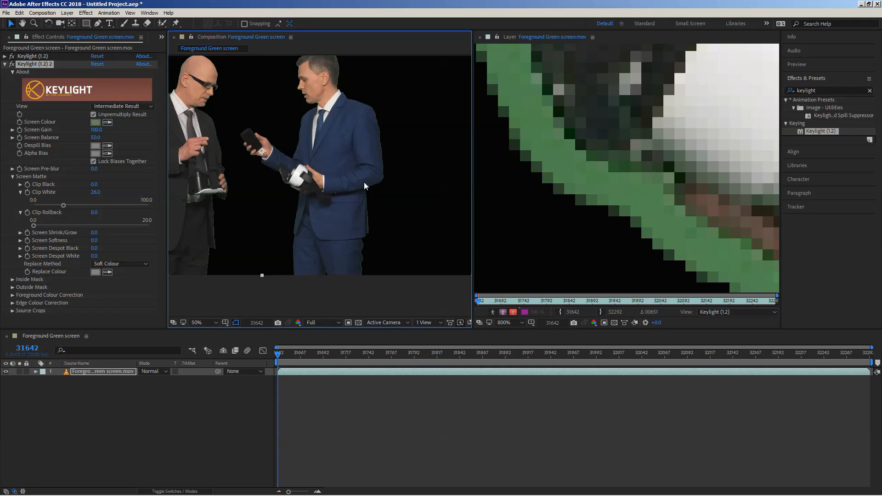
scroll(364, 181, "up", 1)
left_click_drag(408, 214, 330, 181)
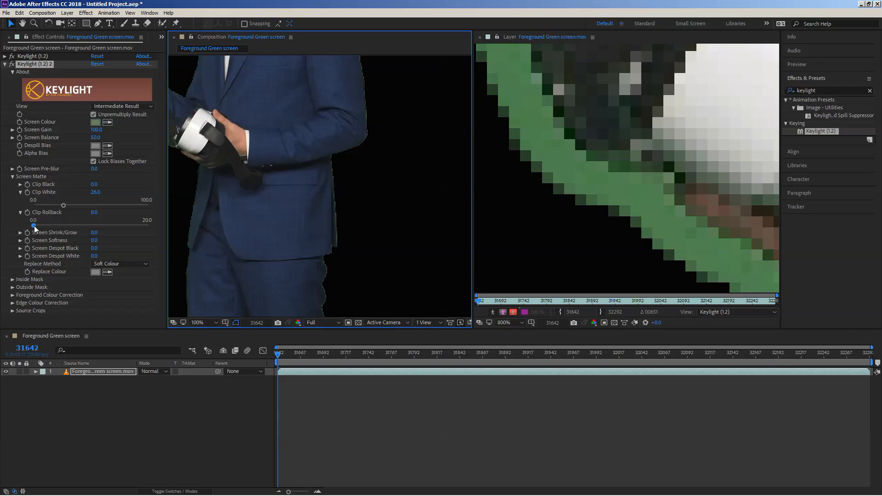
left_click_drag(34, 226, 58, 224)
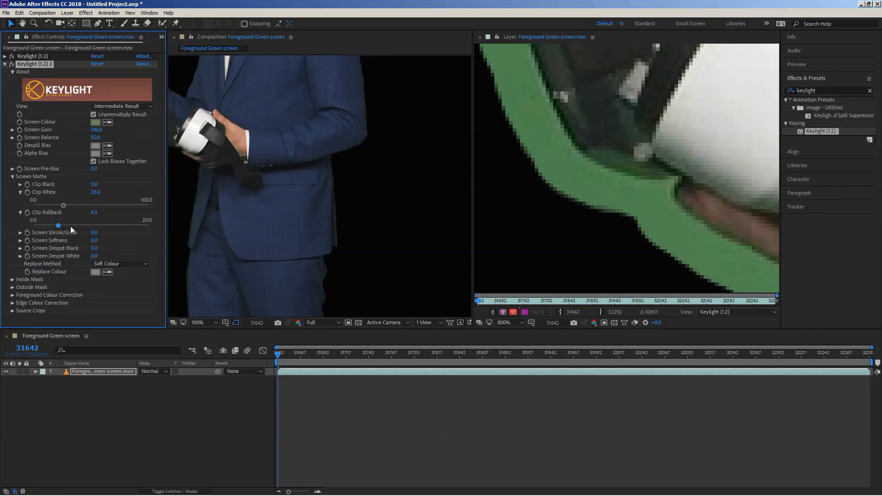
left_click_drag(56, 227, 61, 227)
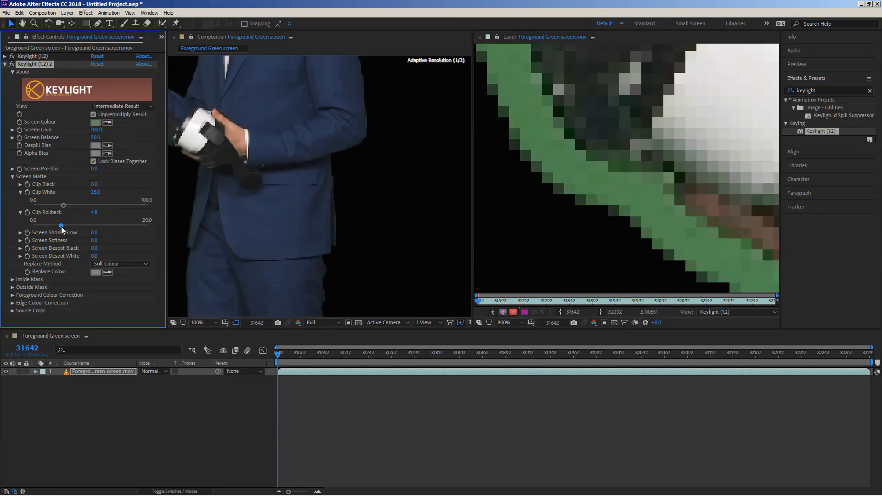
- Display the composition's alpha channel, inspect the blue sleeve's matte edge, and try a Clip Rollback of 3 on the second Keylight
left_click(299, 322)
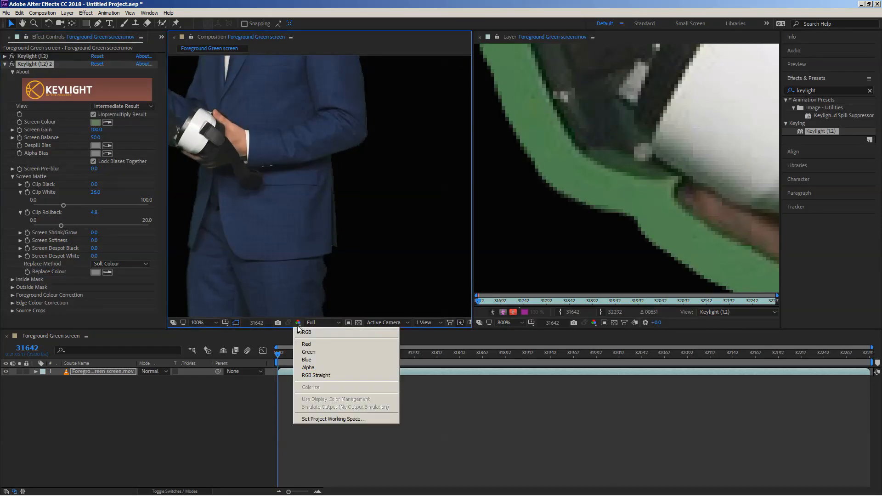
left_click(308, 368)
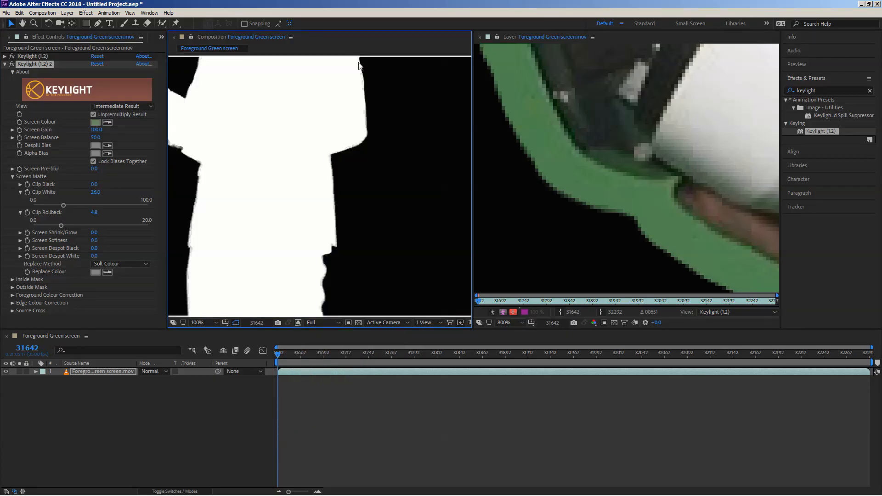
scroll(363, 83, "up", 4)
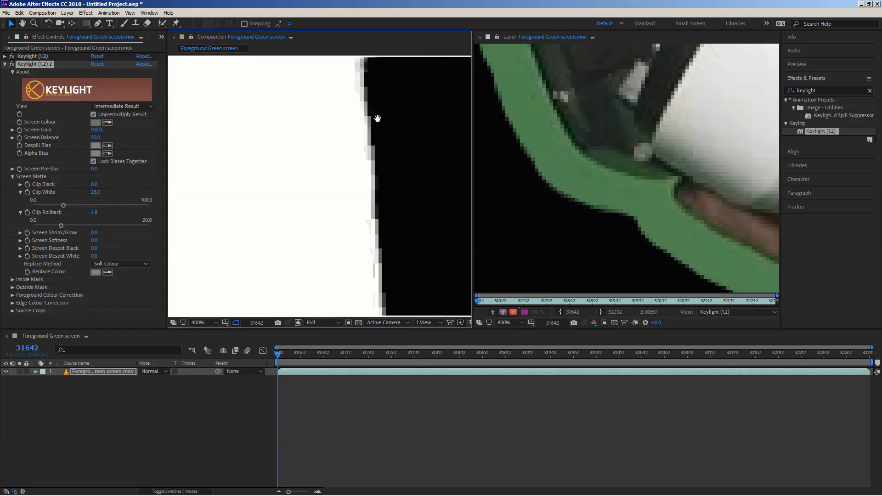
left_click_drag(374, 118, 348, 270)
scroll(368, 147, "down", 2)
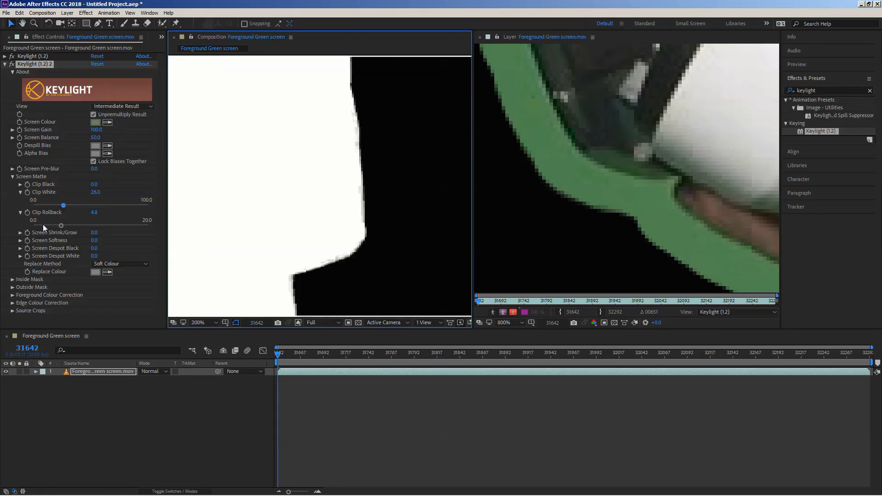
left_click_drag(65, 226, 51, 226)
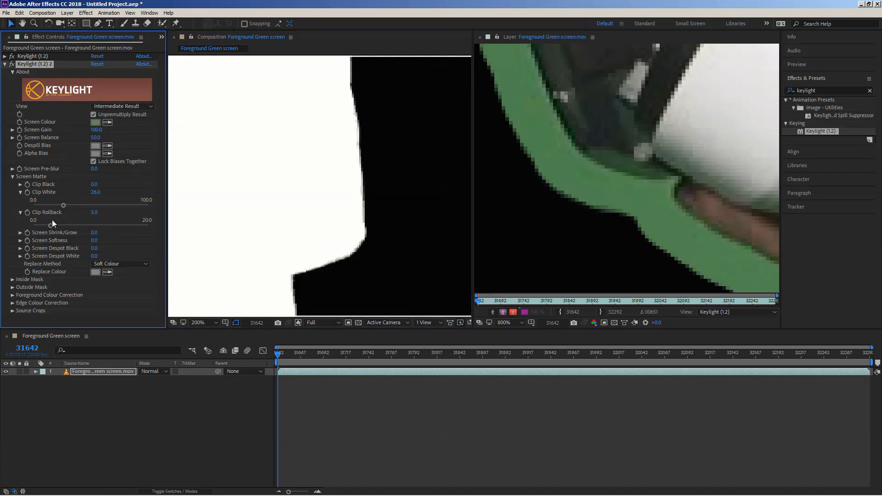
- Show the composition in RGB and try raising the second Keylight's Clip Rollback to 11
left_click(298, 323)
left_click(306, 332)
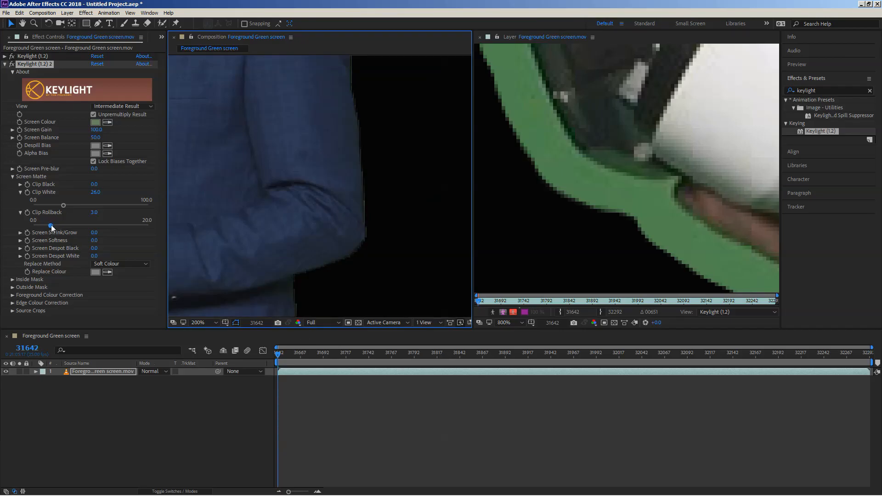
left_click_drag(48, 225, 58, 222)
left_click_drag(58, 223, 98, 228)
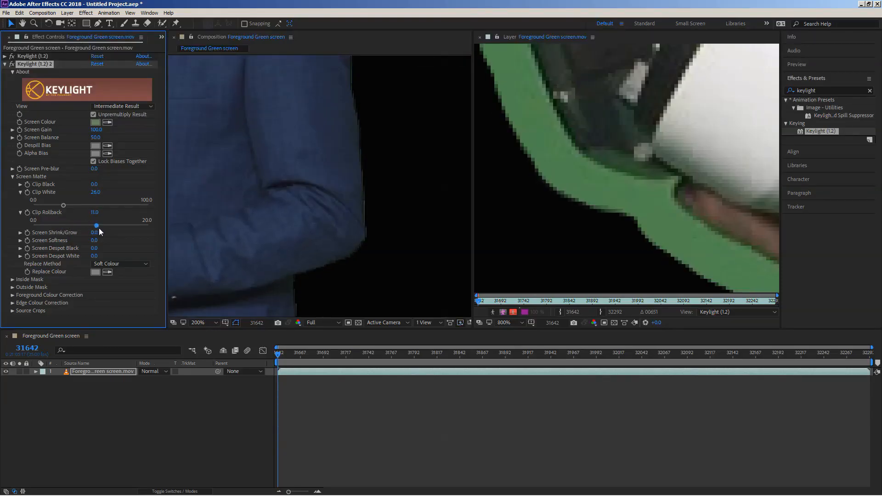
- Check the men's matte in the alpha channel and set the second Keylight's Clip Rollback to 3.7
left_click(298, 322)
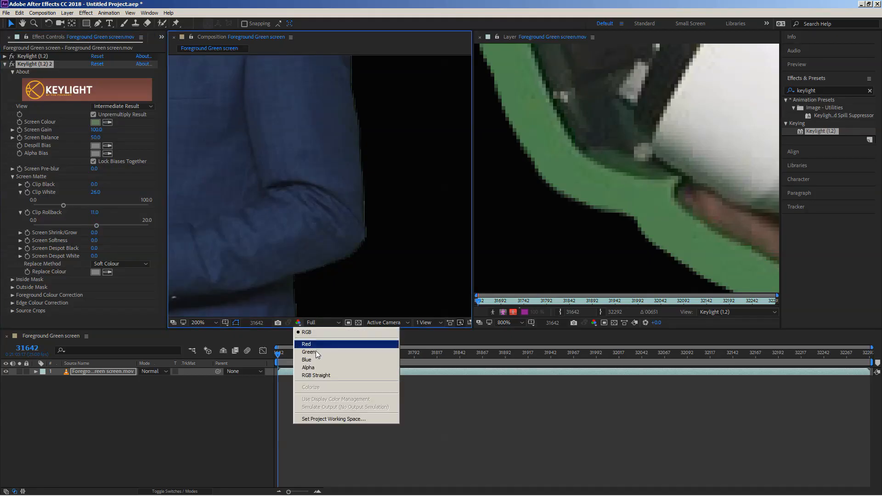
left_click(317, 368)
scroll(293, 183, "down", 6)
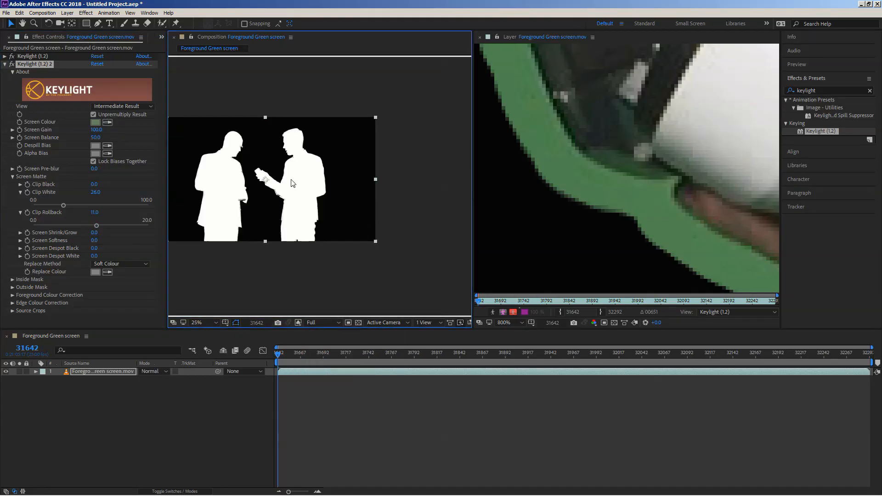
scroll(293, 183, "up", 2)
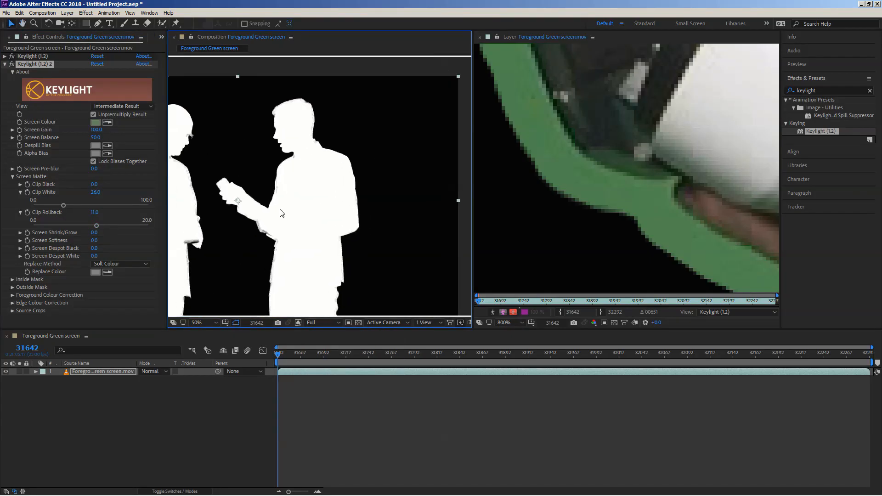
scroll(283, 213, "up", 2)
left_click_drag(96, 226, 55, 225)
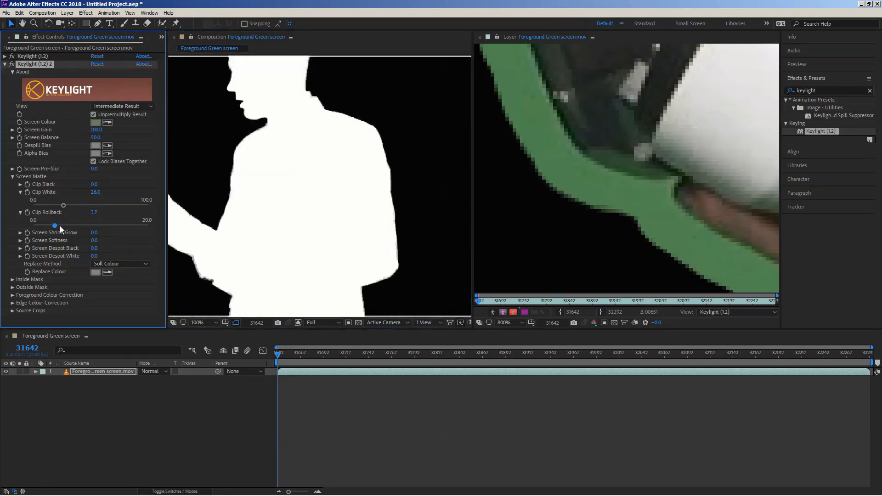
- Return the composition to RGB and examine the blue-suited man's sleeve edge at 200%
scroll(323, 223, "down", 2)
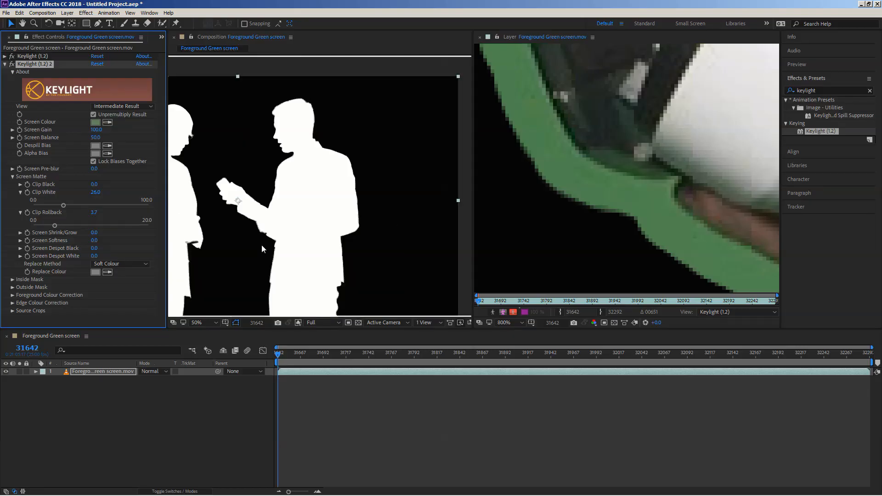
left_click(298, 323)
left_click(306, 332)
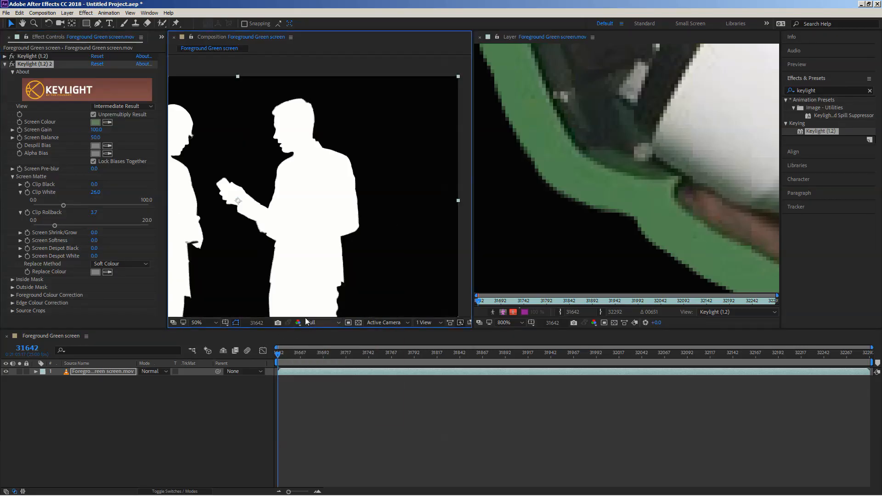
key("space")
left_click_drag(317, 247, 301, 235)
scroll(348, 202, "up", 4)
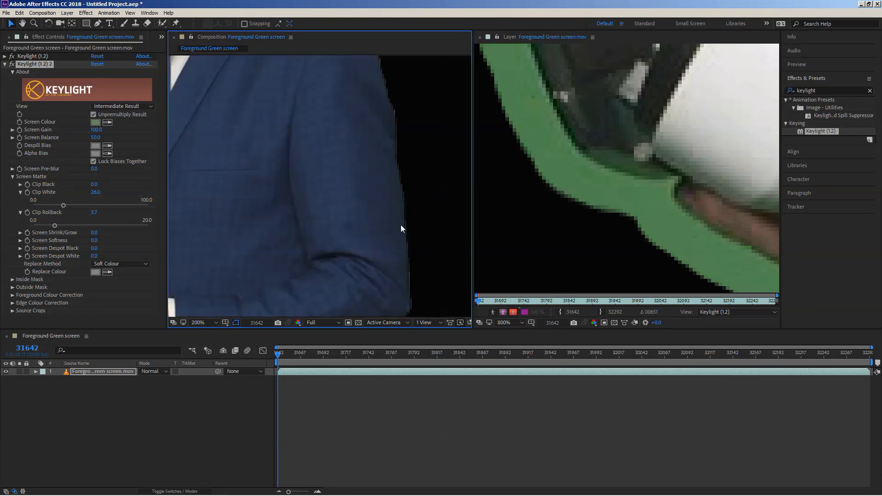
- Set the second Keylight's Screen Shrink/Grow to -1.3 and frame both men at 50% in the composition
left_click(20, 232)
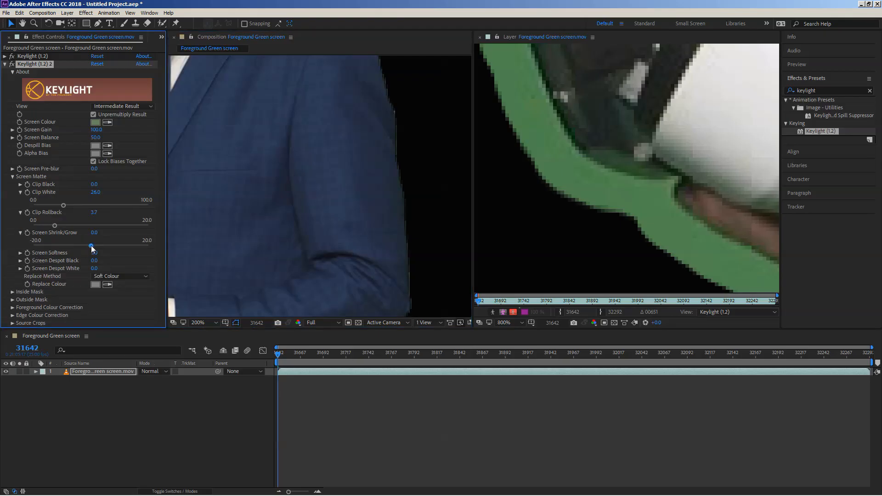
left_click_drag(92, 248, 89, 248)
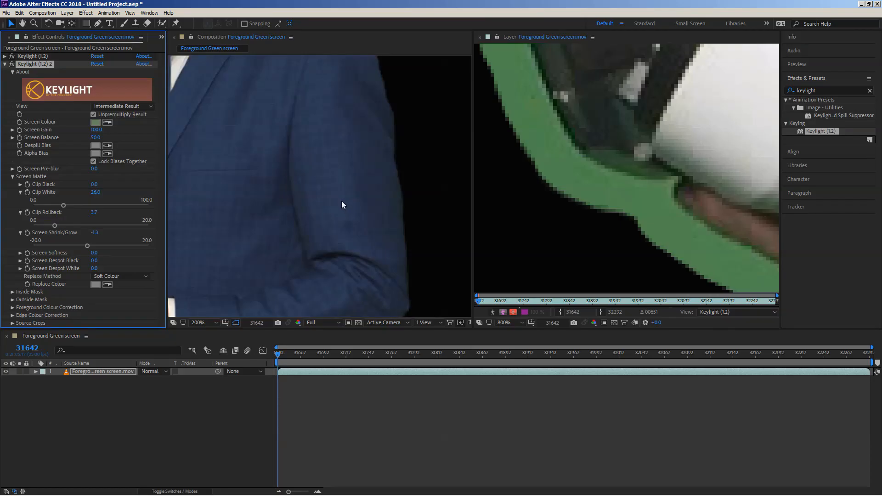
scroll(342, 205, "down", 1)
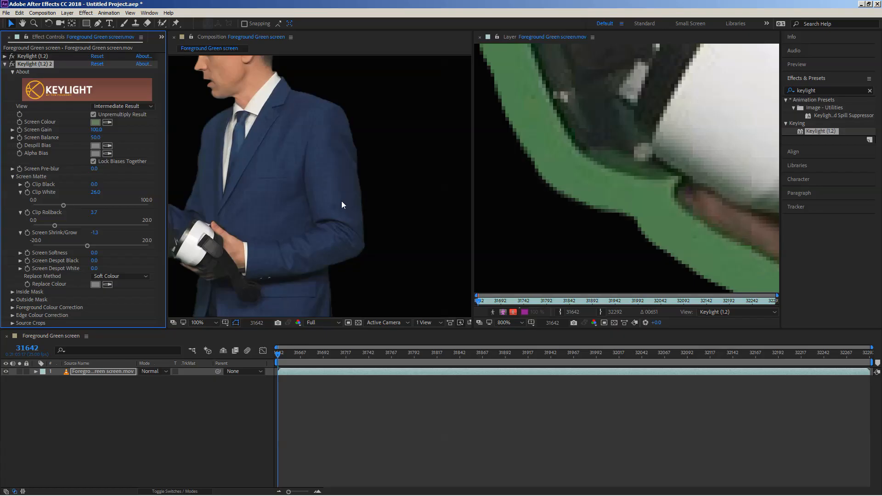
left_click_drag(284, 172, 399, 166)
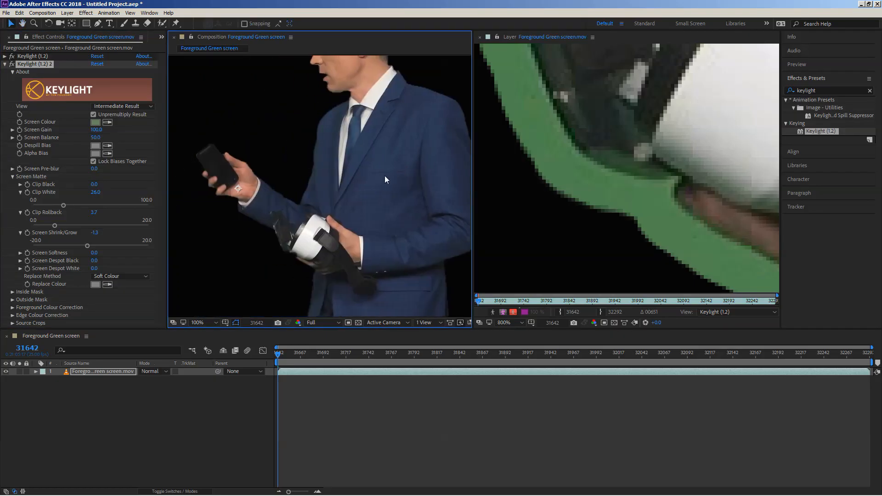
scroll(355, 176, "down", 1)
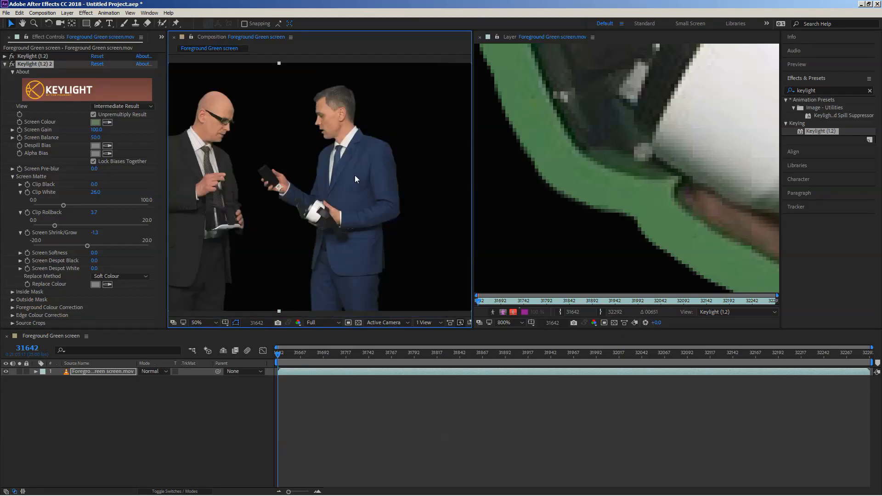
left_click_drag(300, 199, 355, 182)
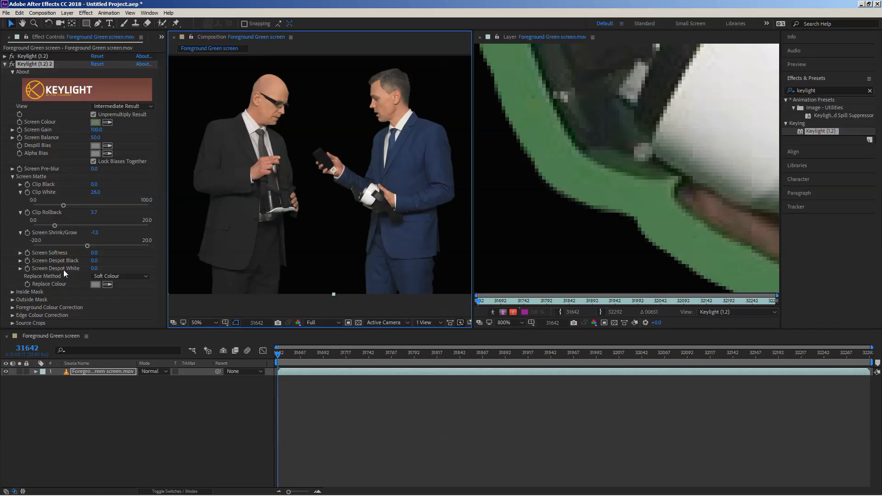
- Display the composition's alpha channel and compare it with the first Keylight's green outline around the blue-suited man at 100% in the layer view
left_click(299, 322)
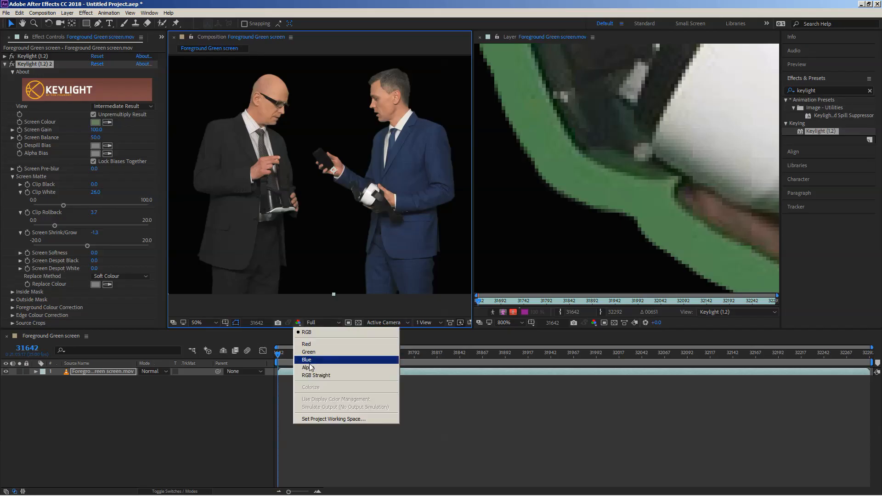
left_click(309, 367)
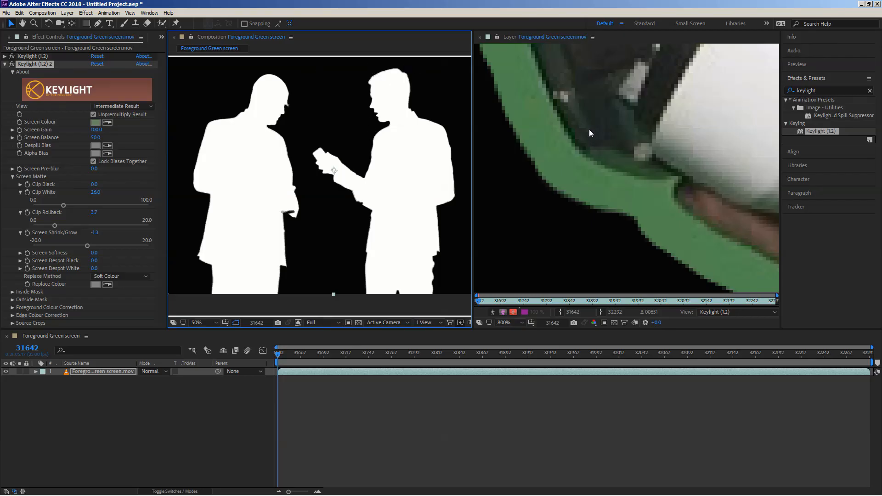
scroll(589, 129, "down", 6)
scroll(603, 123, "down", 3)
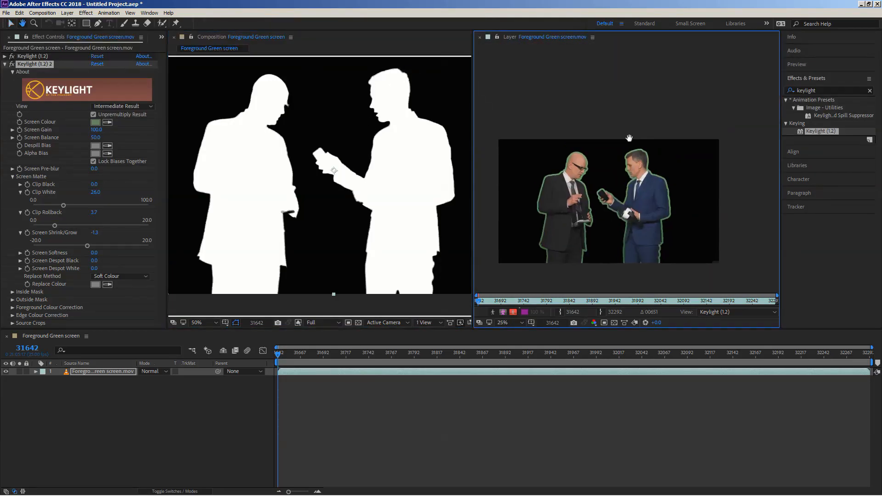
scroll(630, 147, "up", 2)
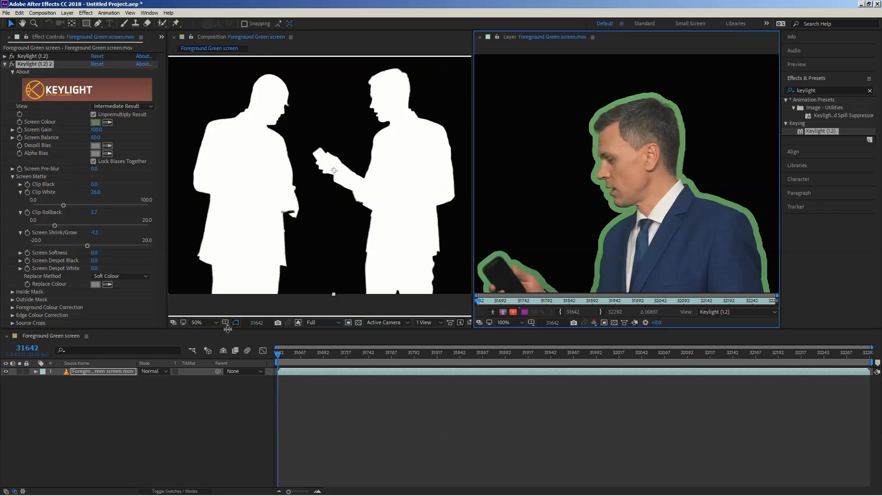
- Show the composition in RGB and examine the dark-suited man's fingers and jacket edge at 400%
left_click(298, 322)
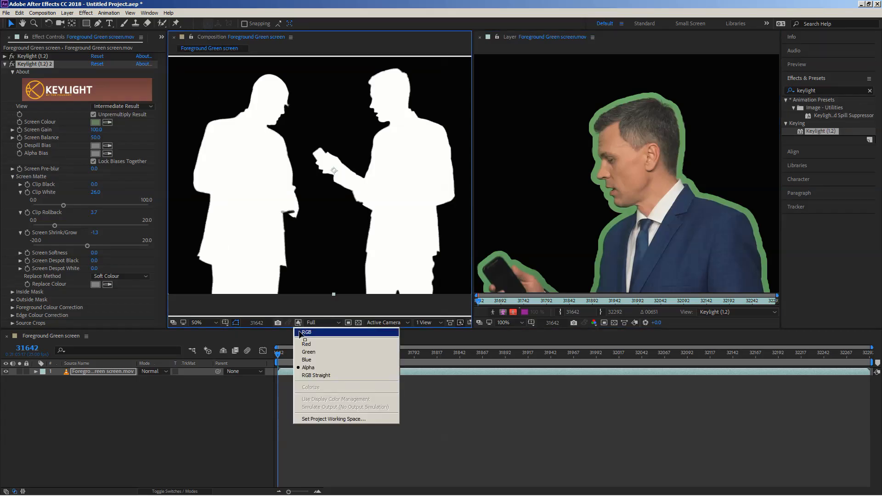
left_click(305, 329)
scroll(268, 166, "up", 6)
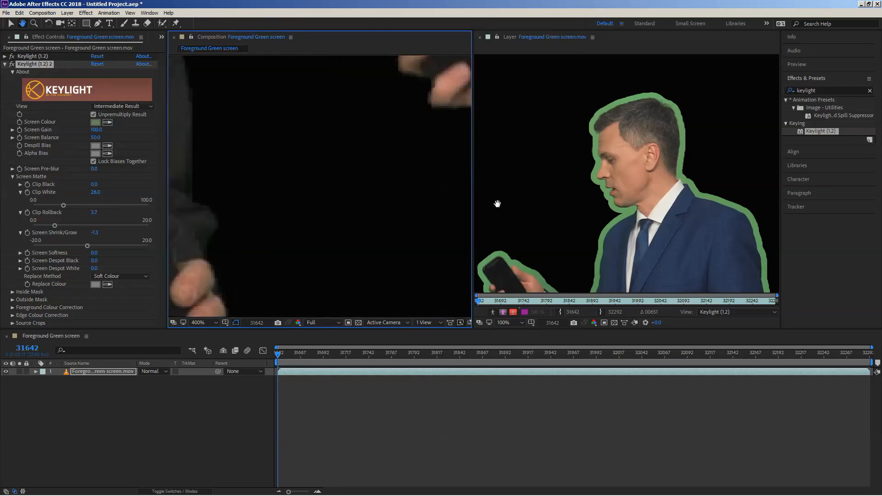
left_click_drag(310, 126, 321, 304)
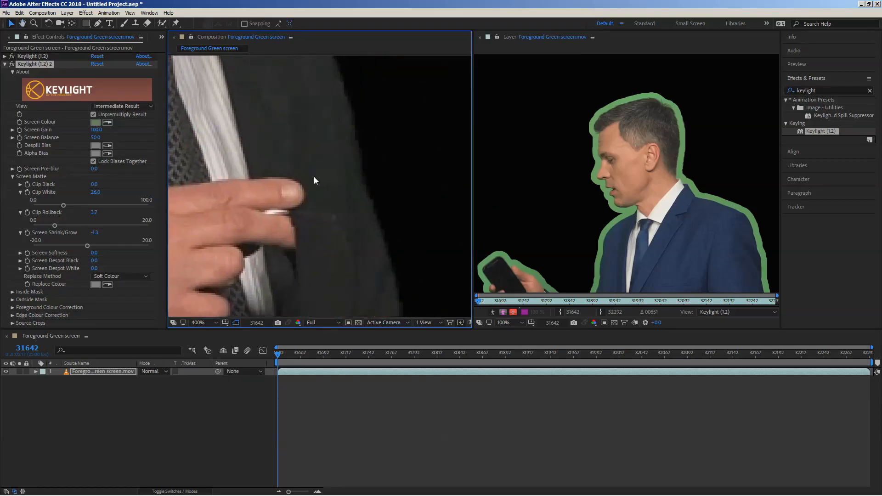
left_click_drag(318, 182, 346, 189)
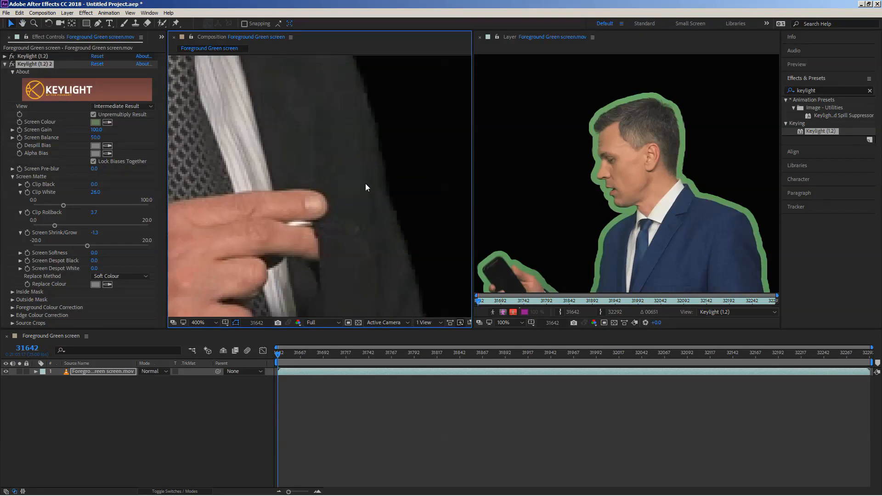
- Frame the same fingers and green-outlined jacket edge at 400% in the layer view for comparison
left_click_drag(553, 228, 649, 132)
scroll(641, 142, "up", 4)
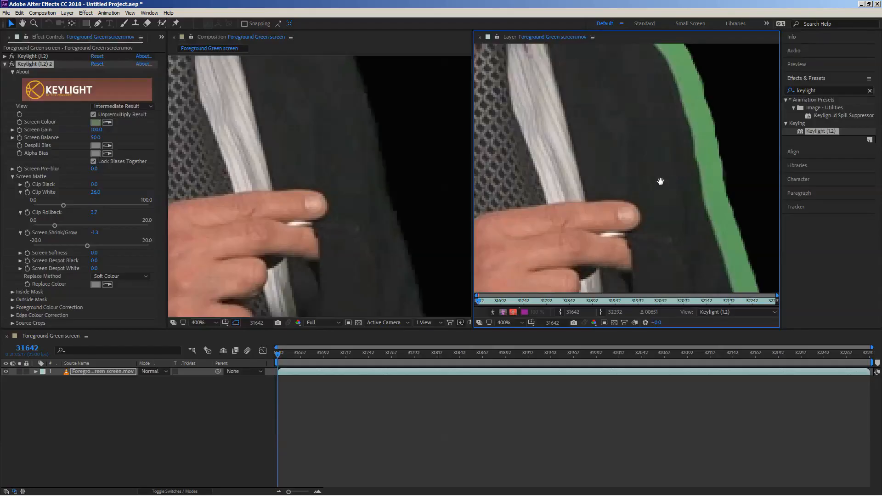
mouse_move(660, 181)
left_mouse_down()
mouse_move(664, 195)
mouse_move(677, 186)
left_mouse_up()
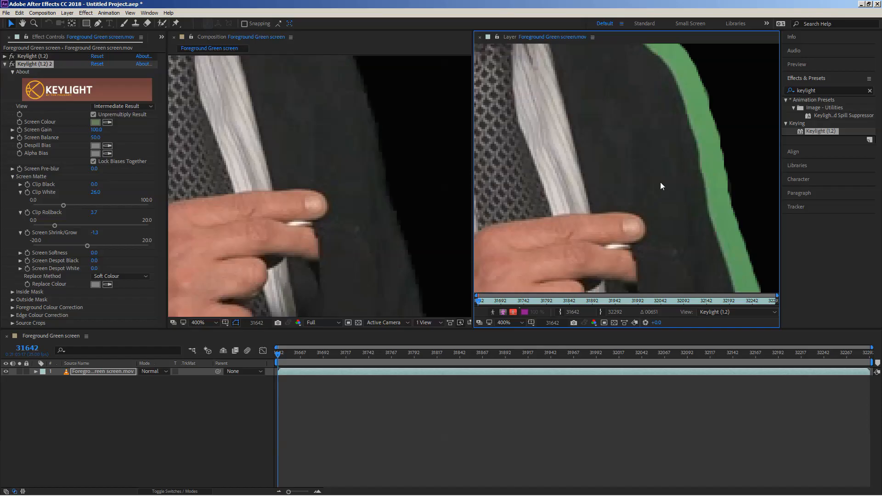
- Examine the lower part of the dark-suited man's jacket at 400% in both the composition and the layer view
left_click_drag(250, 295, 360, 69)
left_click_drag(259, 249, 347, 80)
left_click_drag(317, 204, 404, 78)
left_click_drag(293, 222, 381, 117)
left_click(584, 192)
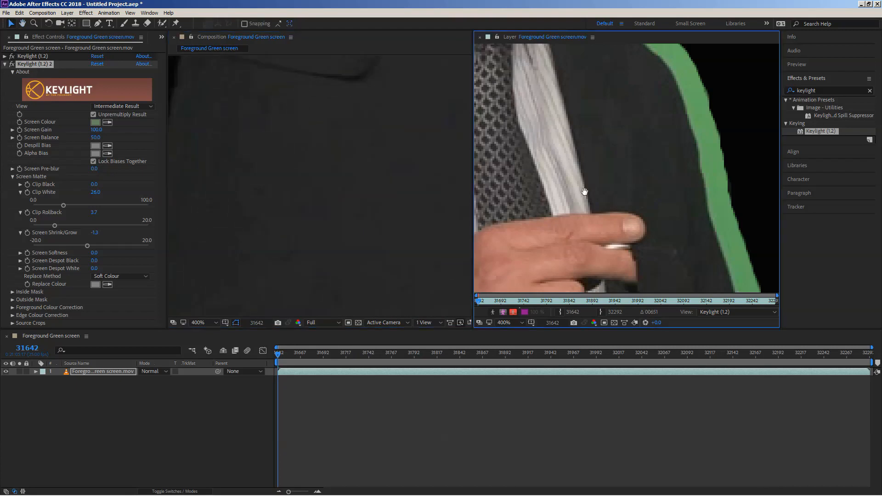
left_click_drag(584, 192, 710, 52)
left_click_drag(669, 93, 676, 83)
left_click_drag(549, 193, 616, 19)
left_click_drag(539, 177, 613, 34)
left_click_drag(561, 166, 667, 34)
left_click_drag(548, 241, 547, 112)
key("v")
left_click_drag(583, 139, 490, 312)
left_click_drag(630, 136, 604, 203)
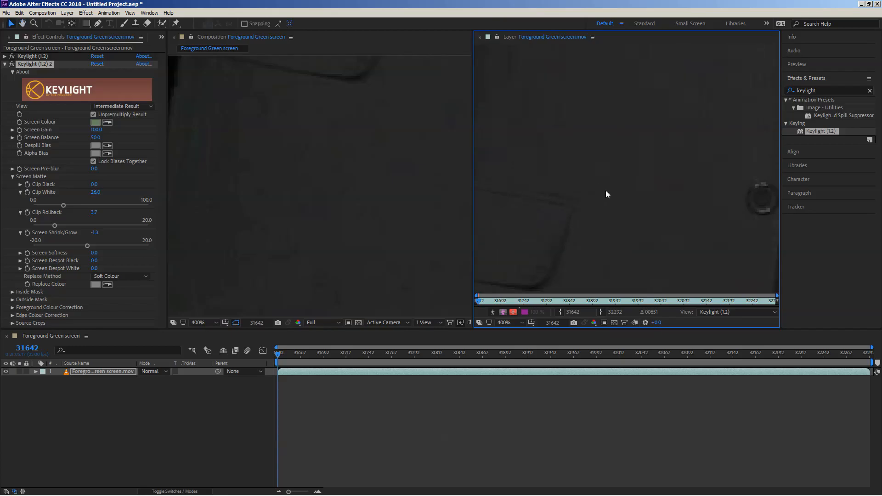
- Frame the dark-suited man's head, chest and hand at 100% in the composition
left_click(315, 147)
scroll(316, 143, "down", 4)
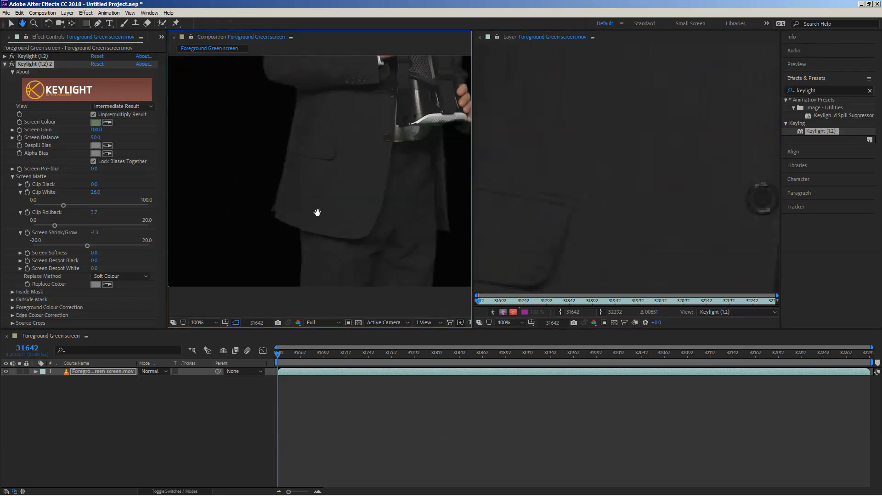
left_click_drag(317, 213, 278, 267)
left_click_drag(321, 94, 308, 142)
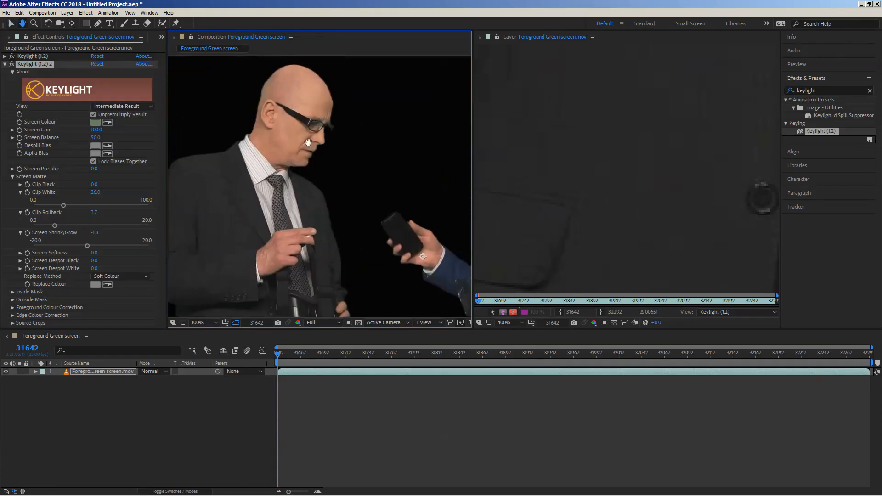
- Frame the green-outlined dark-suited man at 100% in the layer view and match the composition's framing for comparison
left_click(580, 107)
scroll(598, 140, "down", 2)
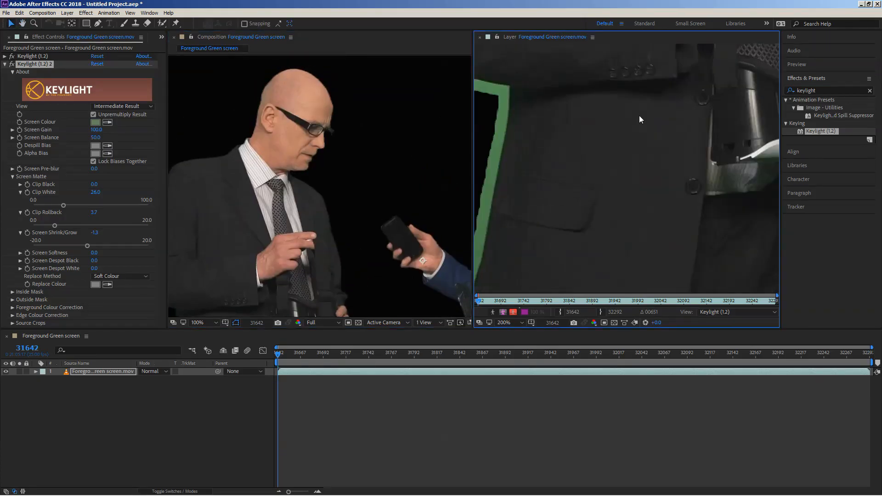
scroll(640, 118, "down", 4)
left_click_drag(631, 153, 594, 177)
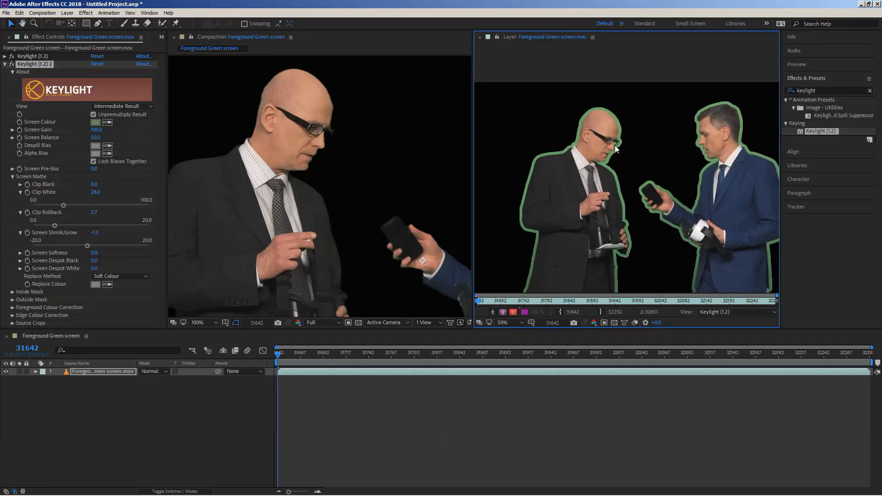
scroll(613, 148, "up", 2)
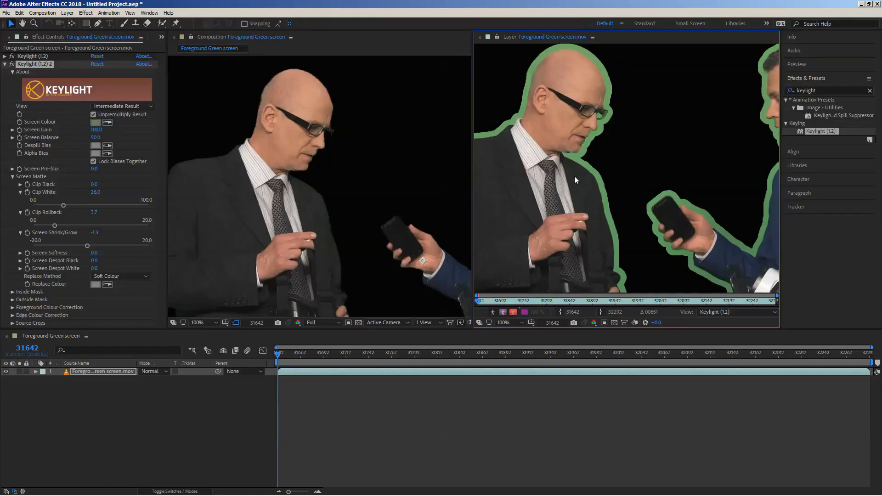
left_click_drag(245, 223, 294, 176)
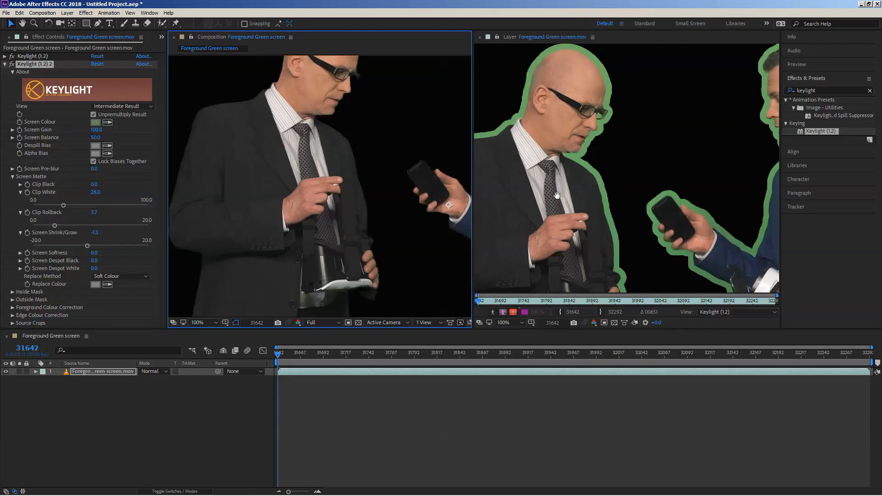
left_click_drag(558, 195, 600, 163)
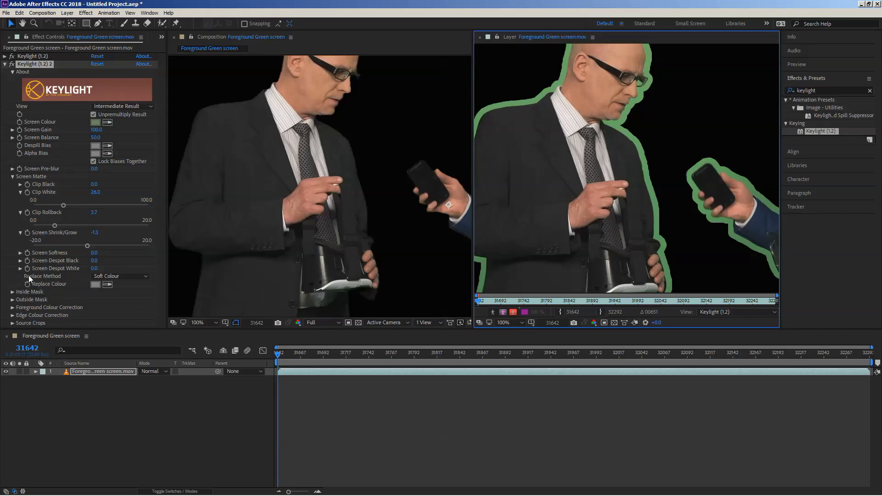
- Set the second Keylight's Replace Method to Source and check both men at 50% in the composition
left_click(120, 276)
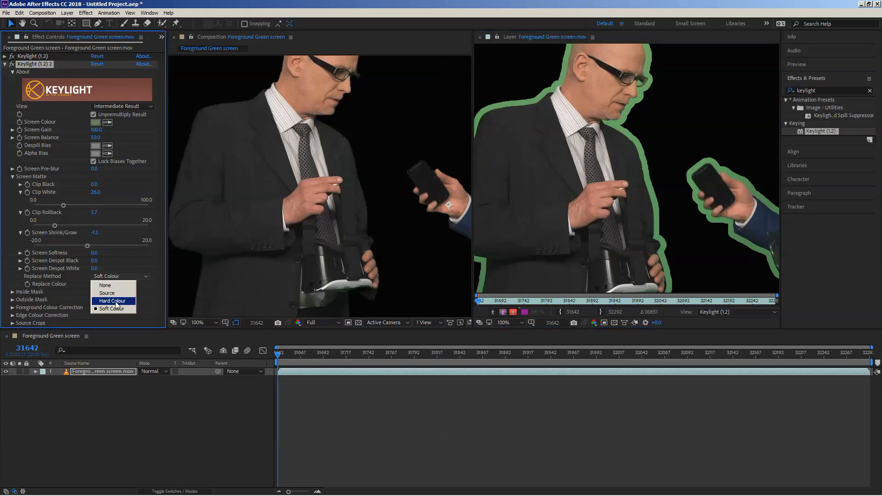
left_click(115, 293)
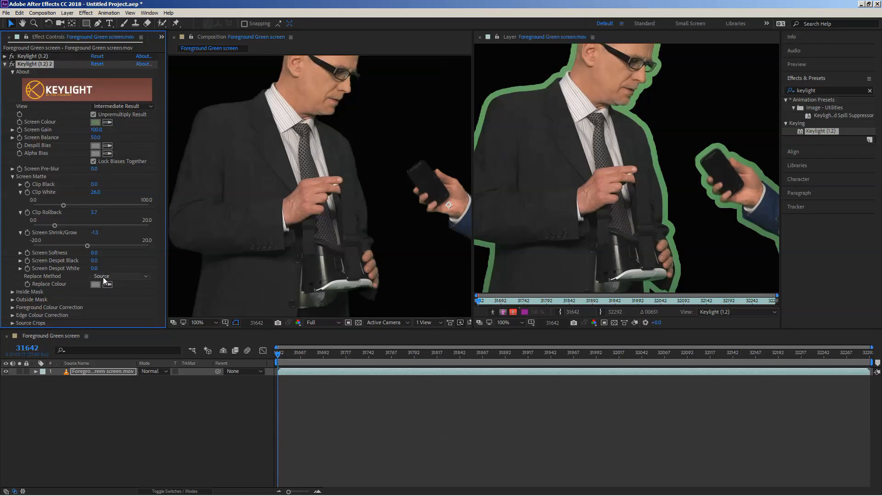
left_click(307, 141)
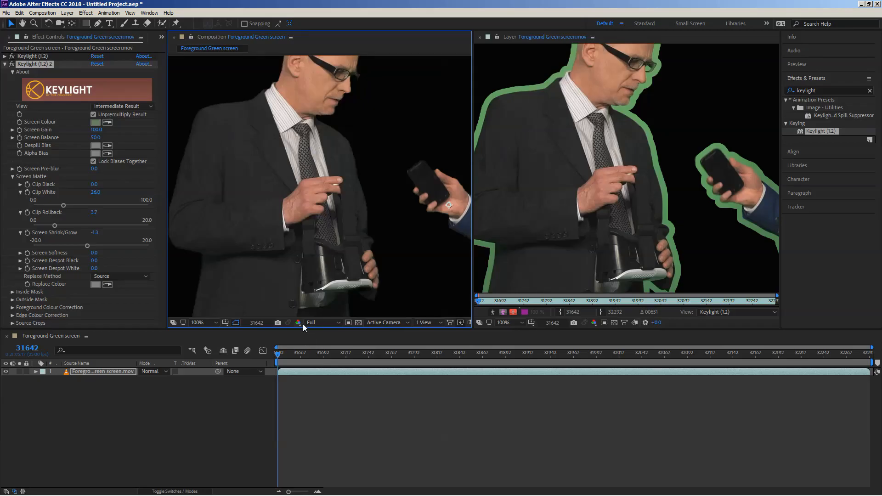
key("comma")
key("comma")
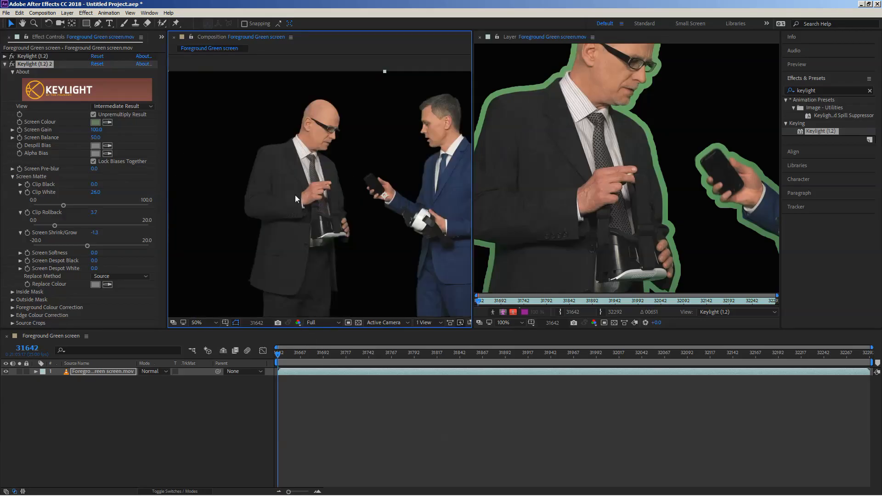
- Fit the whole frame in both the composition and the layer view to compare the final key with the first Keylight
left_click(205, 324)
left_click(204, 332)
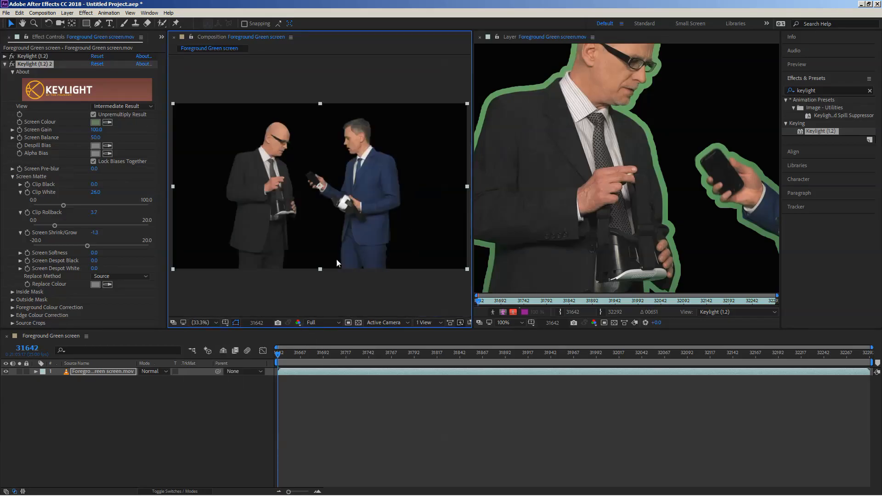
left_click(506, 323)
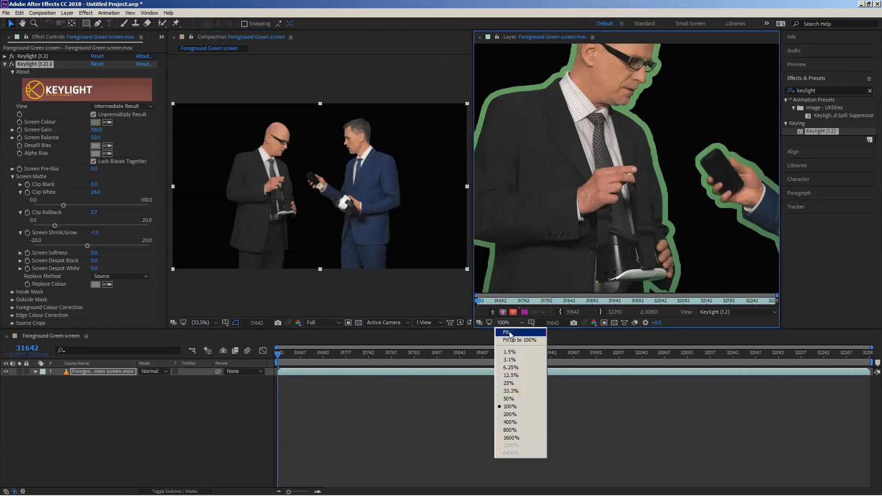
left_click(506, 332)
left_click(735, 313)
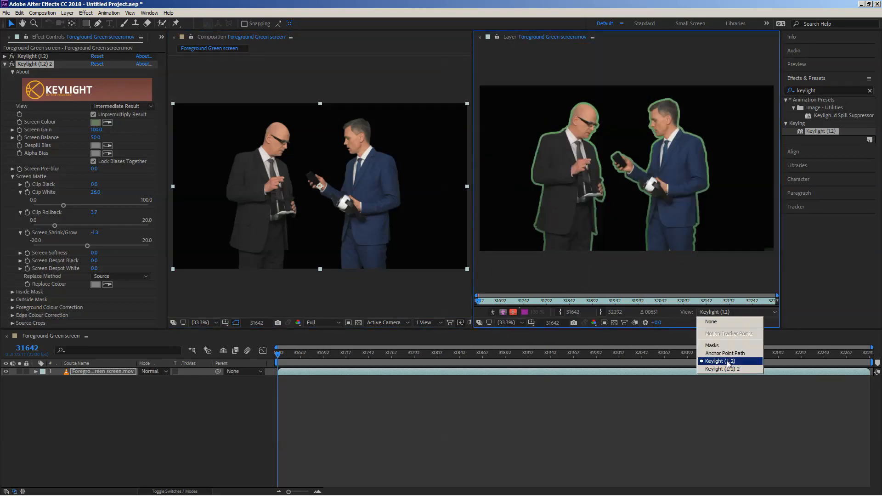
left_click(662, 4)
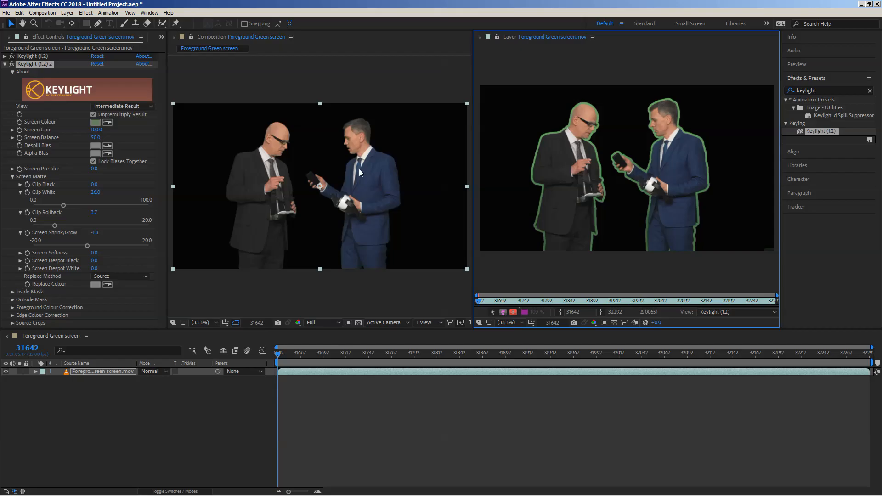
- Collapse the Keylight settings and place Background.mov beneath the green-screen layer in the timeline
left_click(5, 64)
left_click(37, 78)
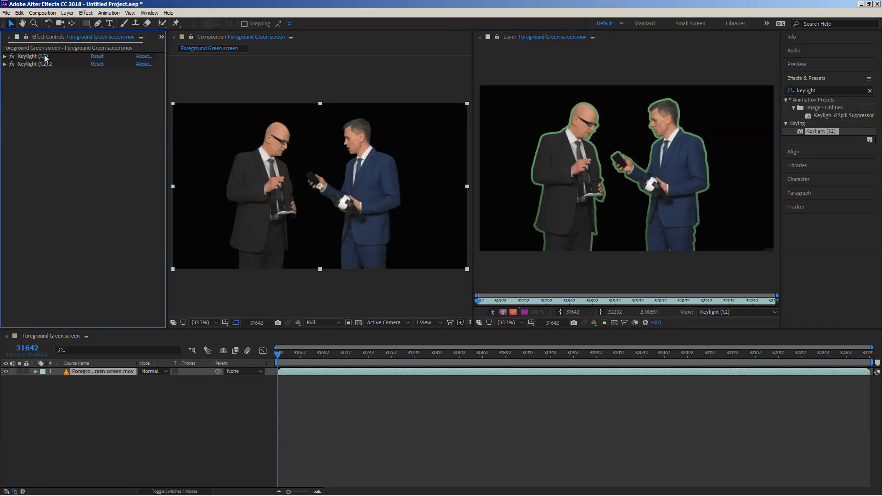
left_click(161, 36)
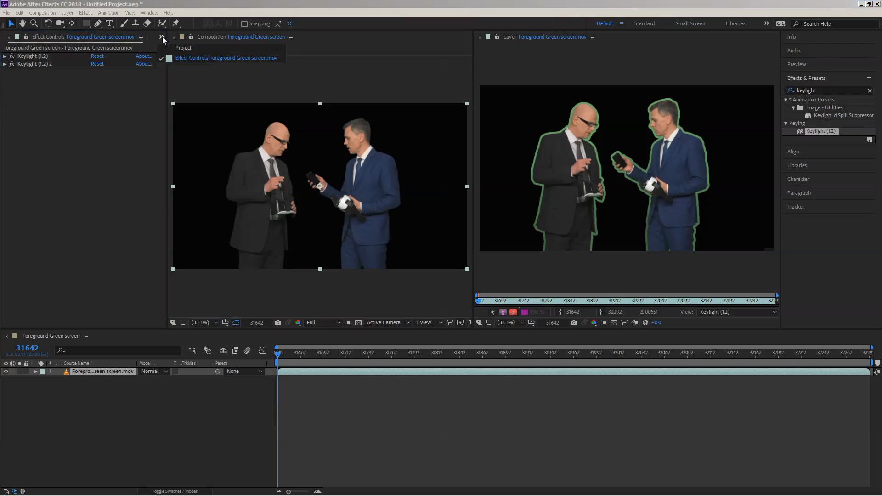
left_click(180, 45)
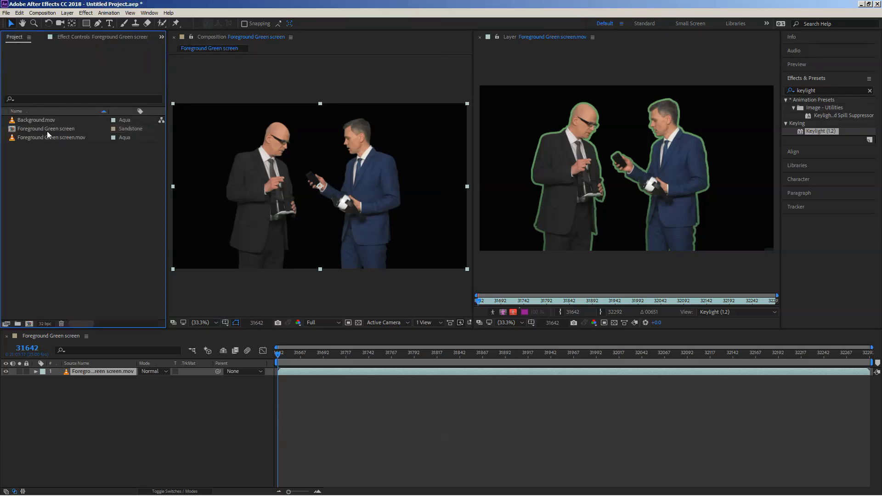
left_click_drag(37, 121, 63, 442)
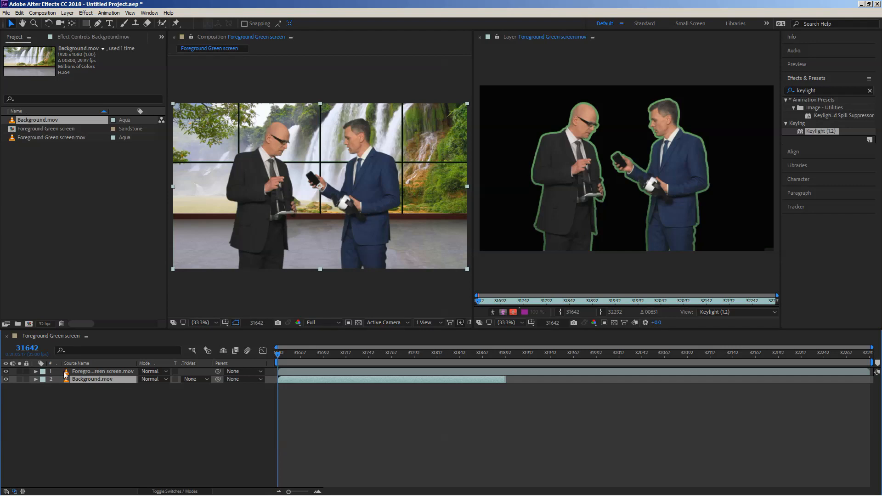
- Examine the blue-suited man's keyed face and jacket edges against the waterfall background at 200%
scroll(352, 127, "up", 2)
scroll(397, 101, "up", 2)
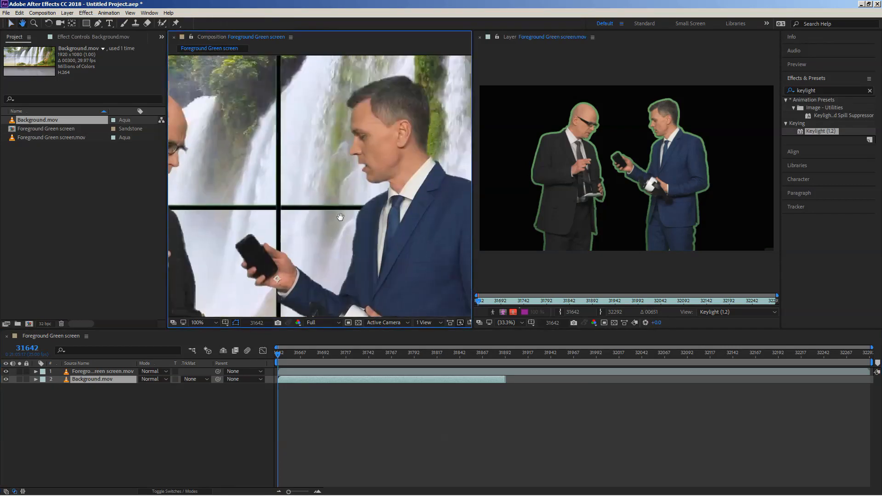
left_click_drag(336, 144, 280, 70)
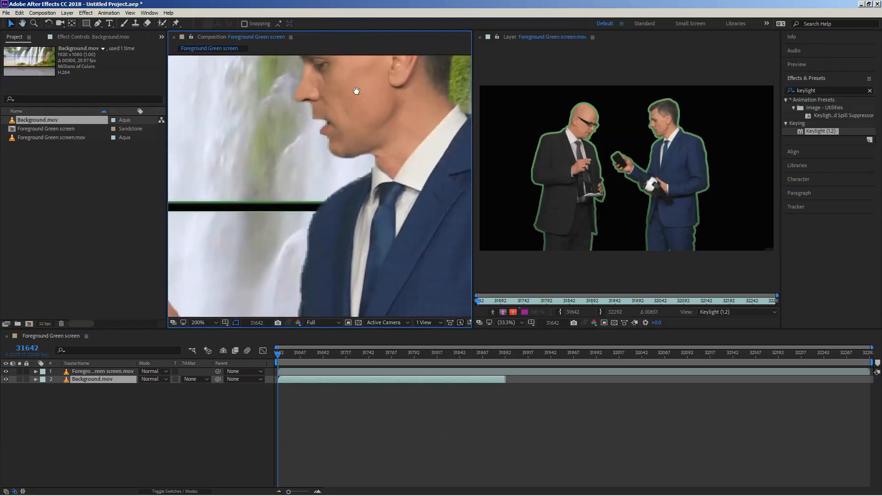
left_click_drag(357, 91, 355, 136)
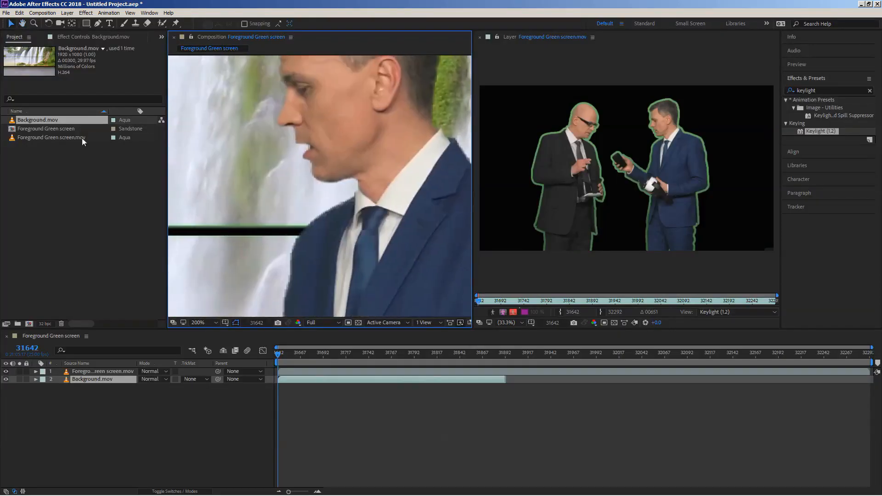
- Delete the Background.mov layer from the timeline and display the effect controls of Foreground Green screen.mov again
left_click(90, 381)
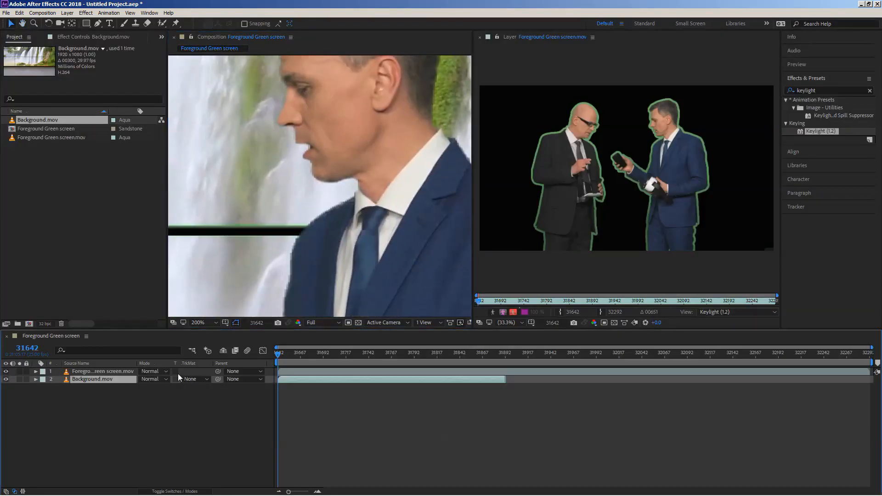
key("Delete")
scroll(290, 146, "down", 2)
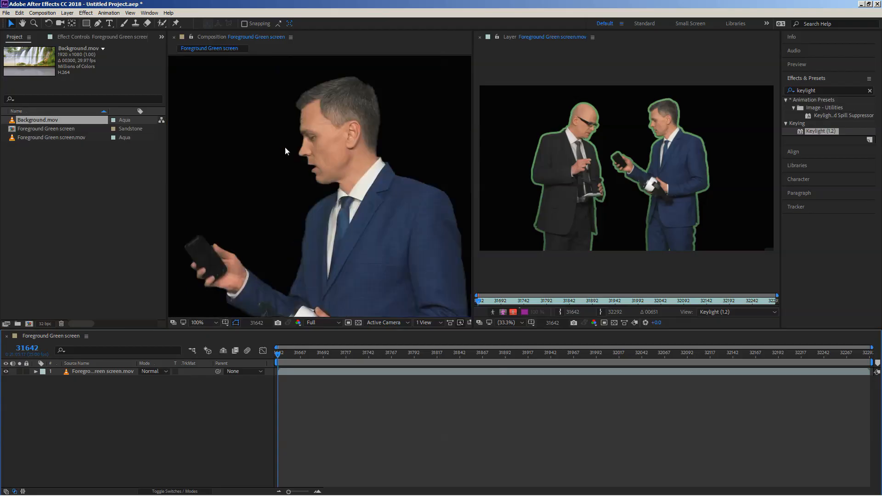
left_click(162, 38)
left_click(162, 37)
left_click(188, 57)
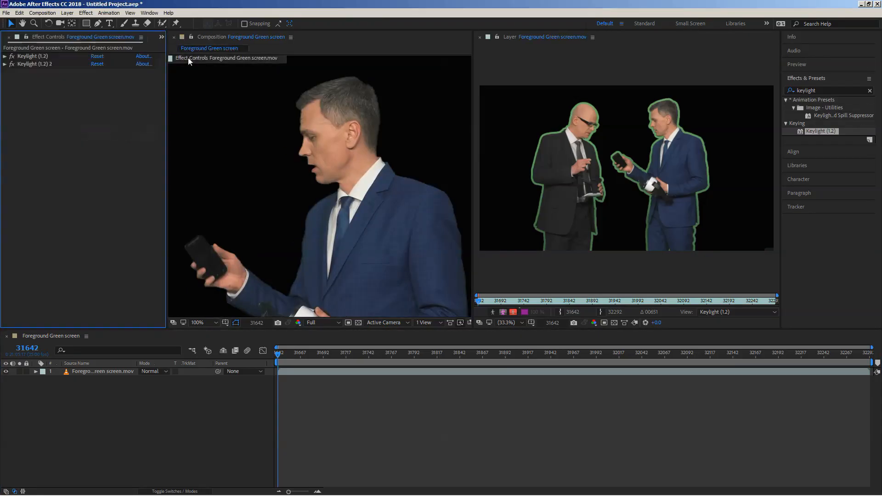